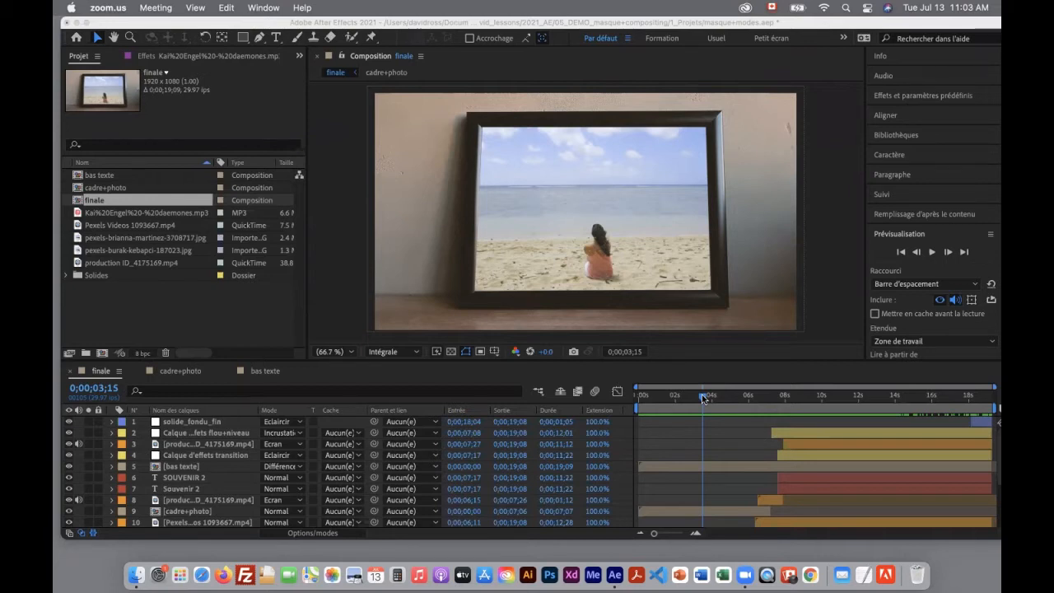
# Preview the finale composition from its beginning
pyautogui.click(701, 396)
pyautogui.moveTo(693, 396); pyautogui.dragTo(531, 409)
pyautogui.press('space')
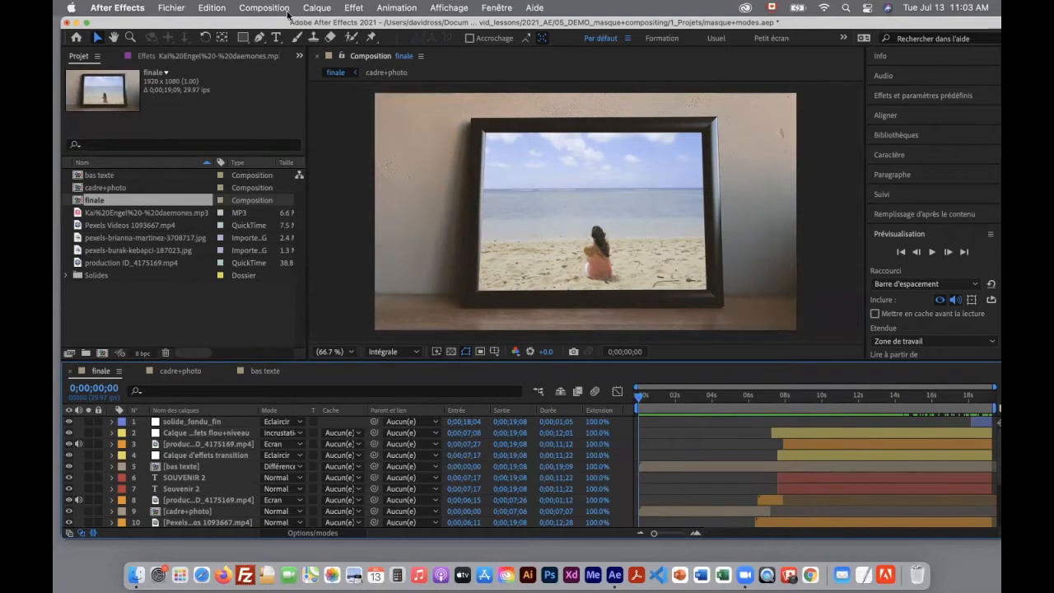
# Create a 1920 x 1080, 10-second, 30 fps composition named cadre 2 and add Pexels Videos 1093667.mp4 to it
pyautogui.press('super+n')
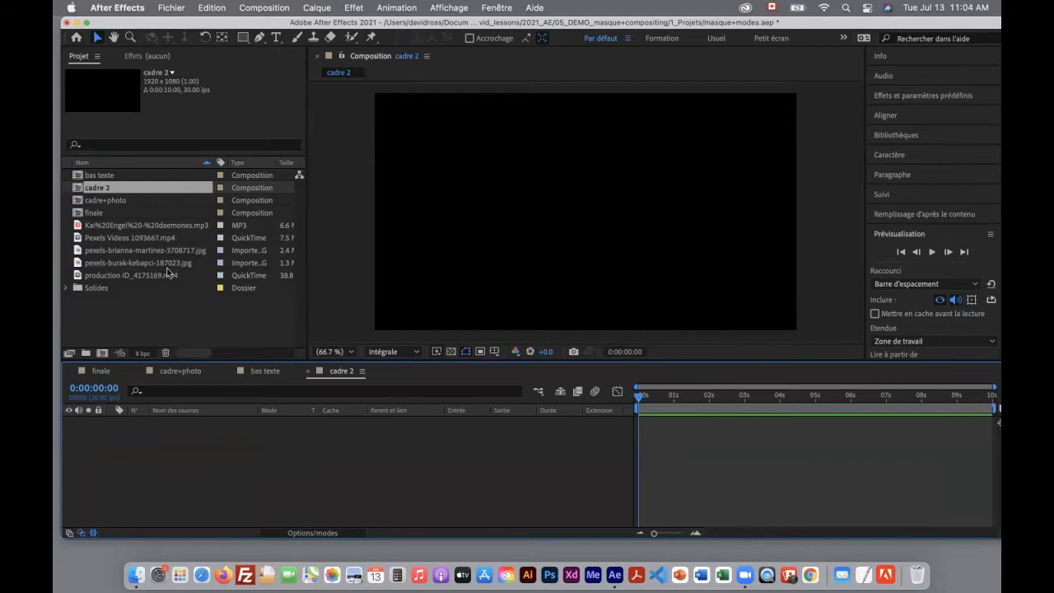
pyautogui.click(105, 239)
pyautogui.click(104, 247)
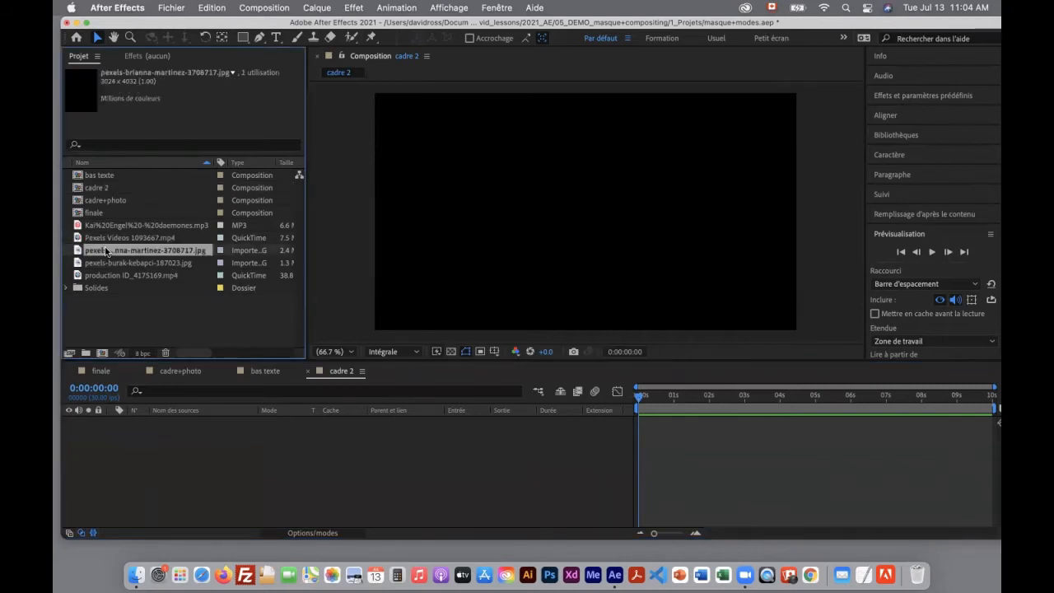
pyautogui.click(86, 239)
pyautogui.moveTo(78, 239); pyautogui.dragTo(172, 447)
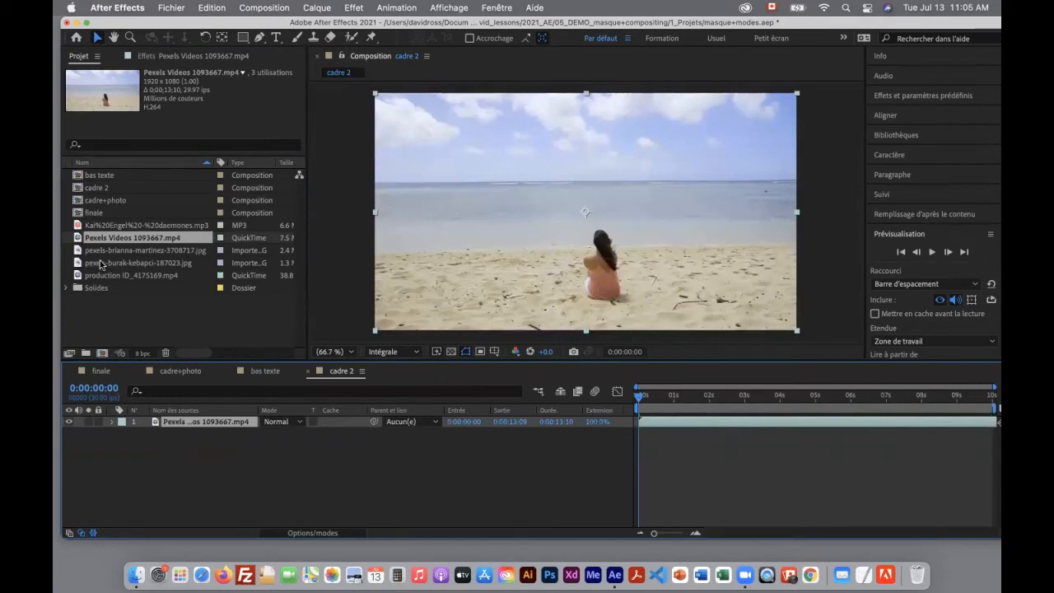
# Add pexels-burak-kebapci-187023.jpg above the beach video, scale it to 51%, and shift it slightly upward to frame the picture
pyautogui.click(113, 261)
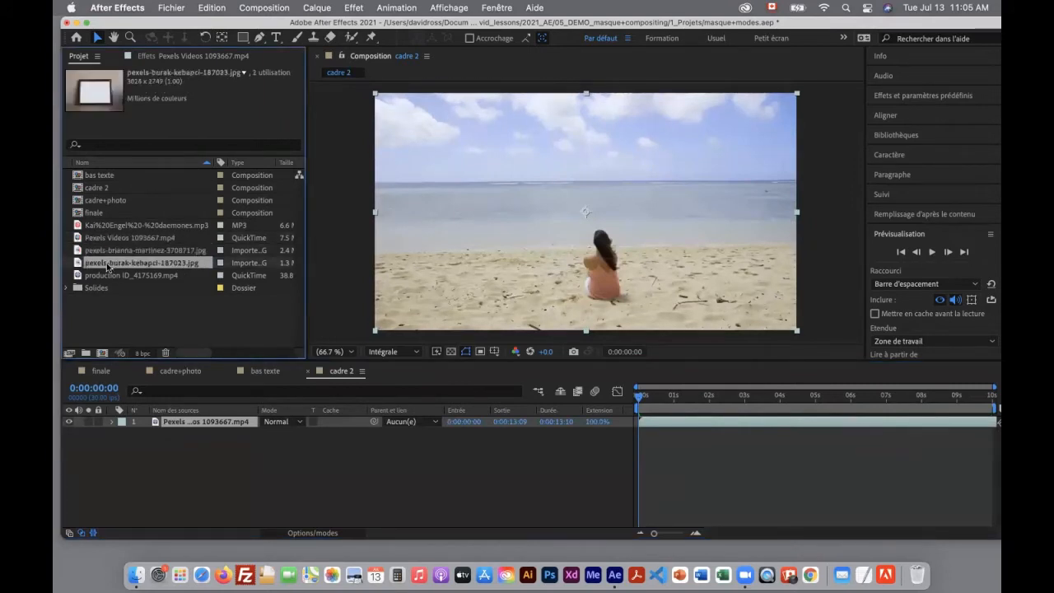
pyautogui.moveTo(78, 265); pyautogui.dragTo(150, 418)
pyautogui.press('s')
pyautogui.moveTo(298, 433); pyautogui.dragTo(270, 433)
pyautogui.click(583, 234)
pyautogui.moveTo(584, 237); pyautogui.dragTo(582, 221)
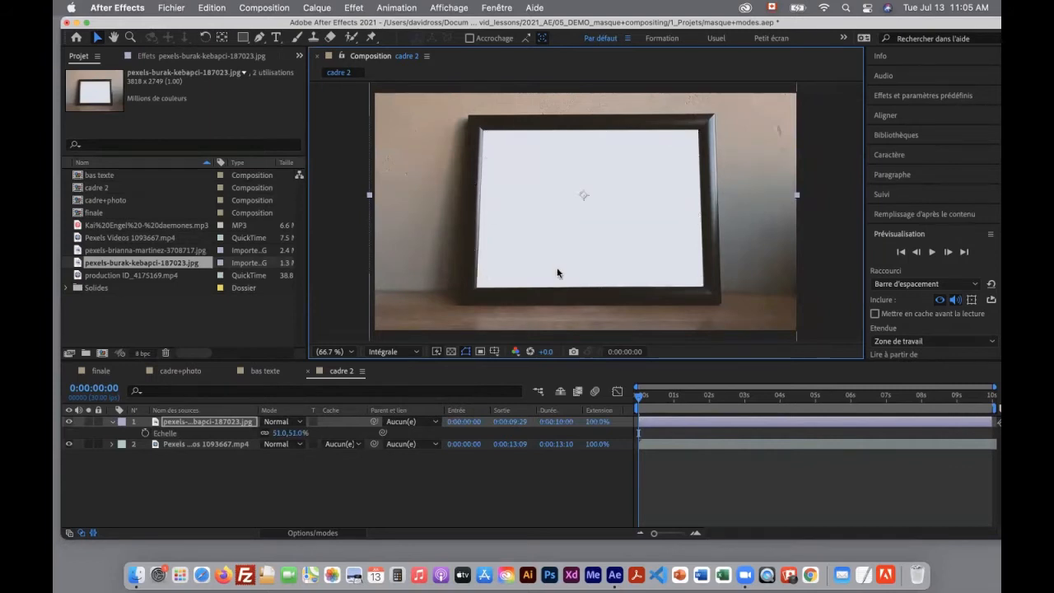
# Switch the frame photo layer's visibility off and on to compare it with the beach video beneath
pyautogui.click(69, 421)
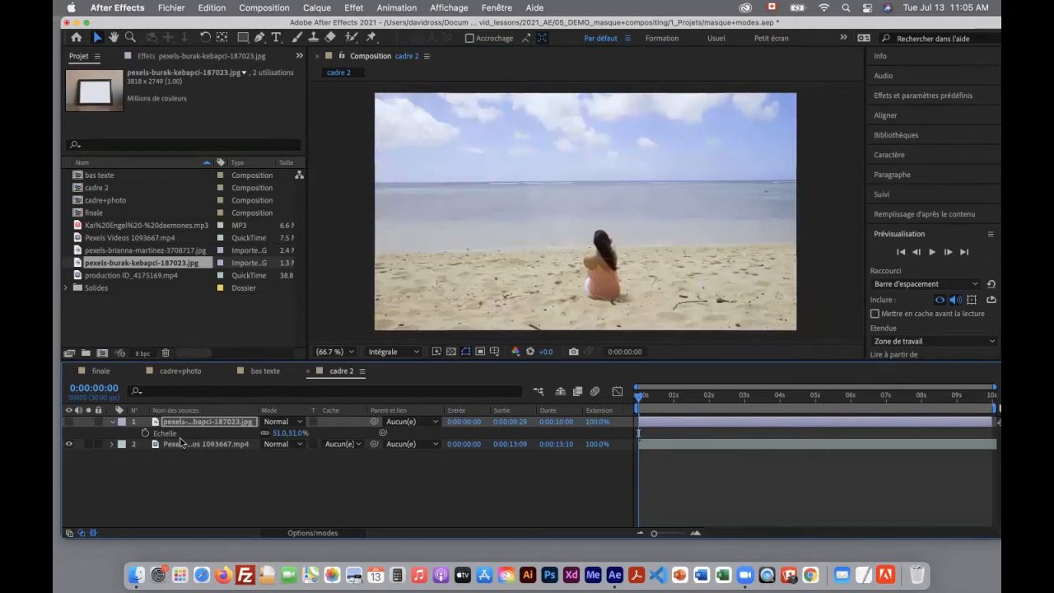
pyautogui.click(69, 422)
pyautogui.click(70, 423)
pyautogui.click(70, 422)
pyautogui.click(69, 423)
pyautogui.click(69, 423)
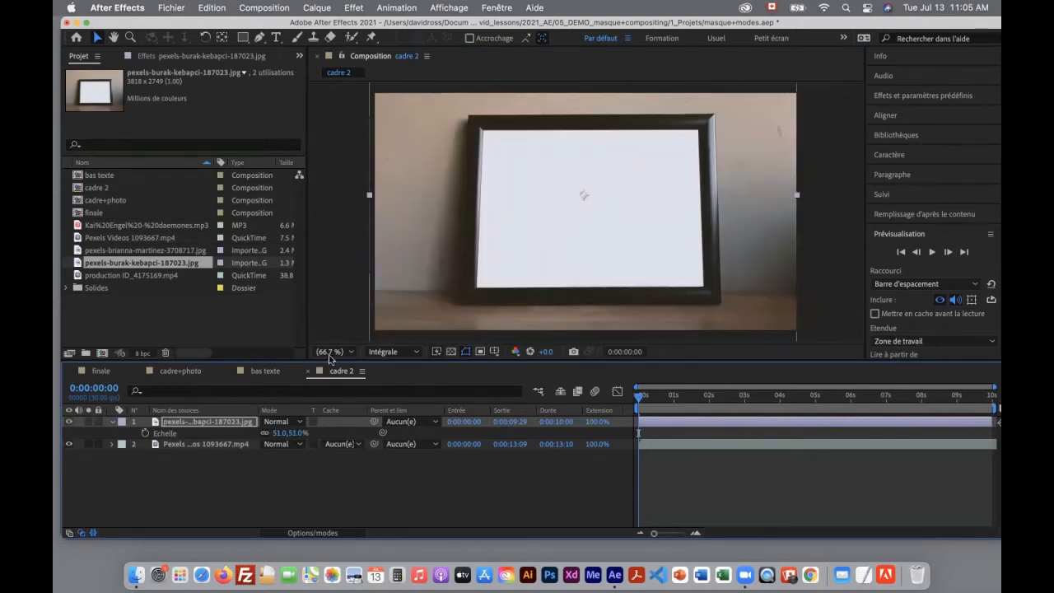
# Hide the frame photo, freeze the beach video on its first frame with Geler l'image, and show the photo again
pyautogui.click(69, 422)
pyautogui.click(197, 444)
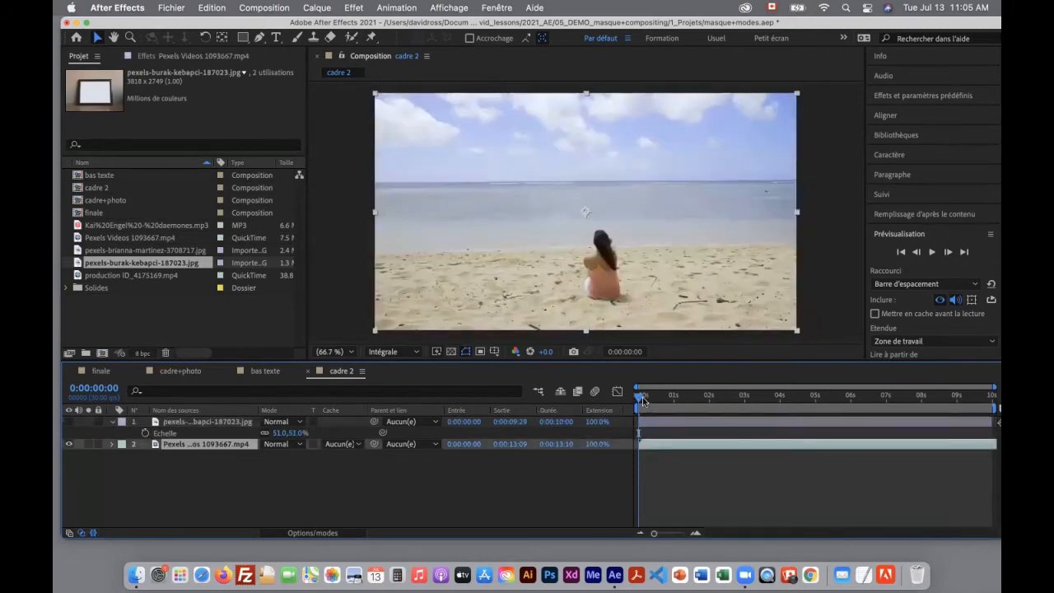
pyautogui.moveTo(639, 398)
pyautogui.mouseDown()
pyautogui.moveTo(857, 399)
pyautogui.moveTo(636, 393)
pyautogui.mouseUp()
pyautogui.click(320, 8)
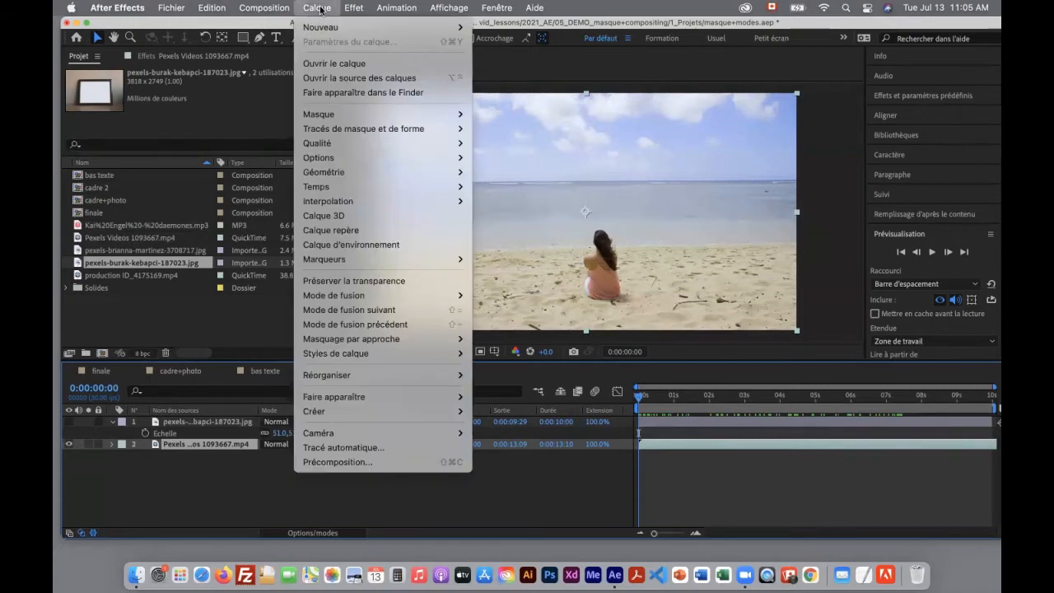
pyautogui.moveTo(428, 186)
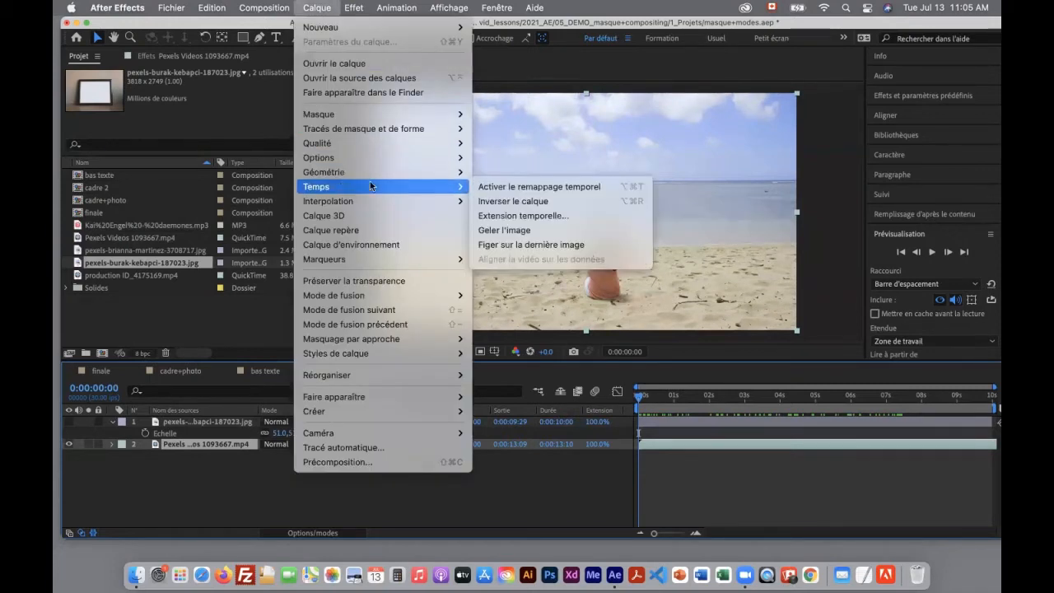
pyautogui.click(507, 231)
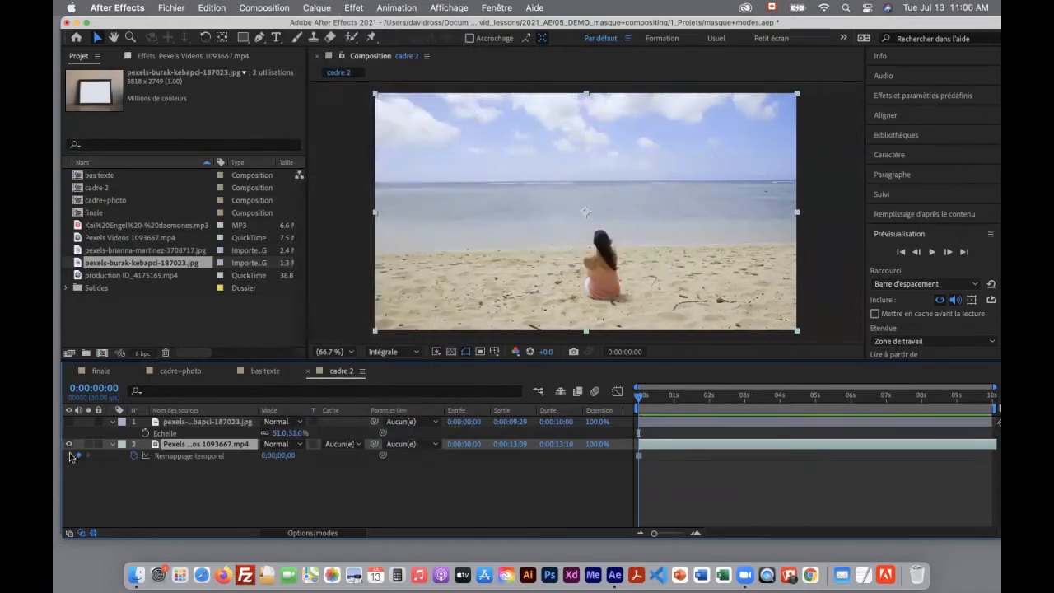
pyautogui.click(112, 445)
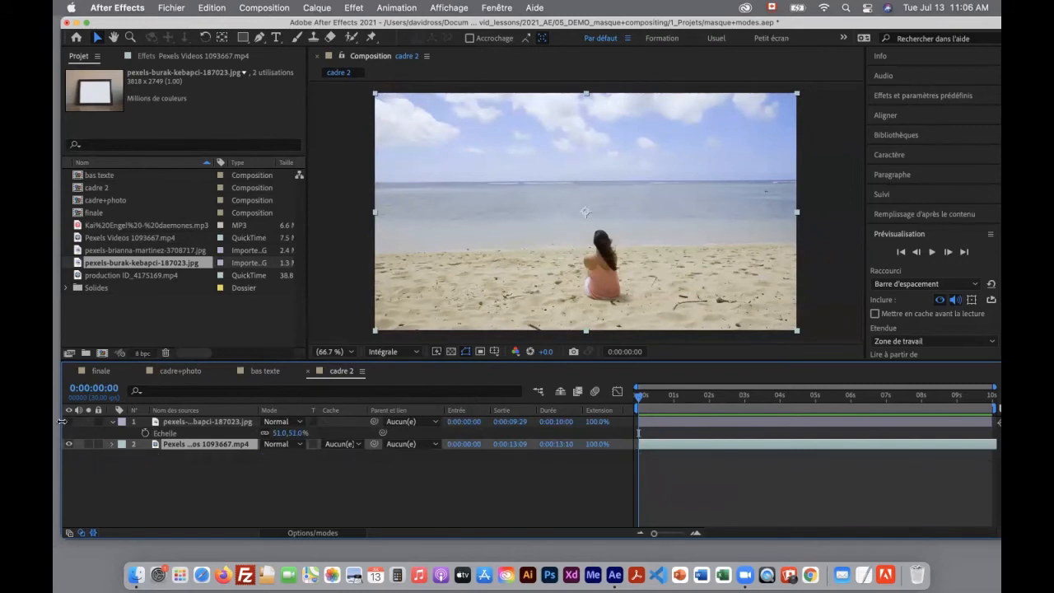
pyautogui.click(68, 421)
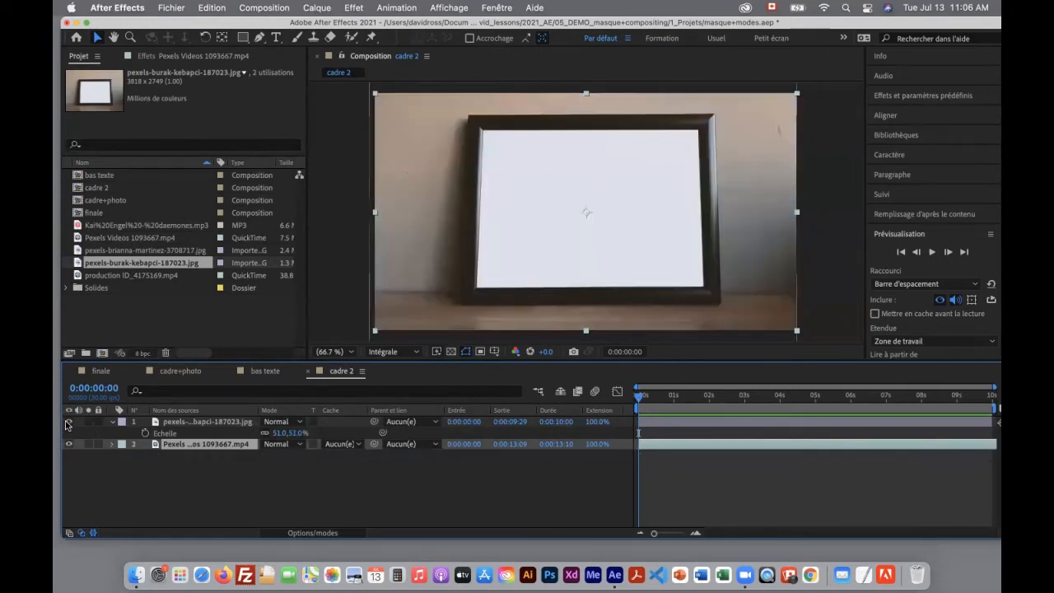
# Examine the shape tools and Pen tool variants available for masking the frame photo layer
pyautogui.click(209, 422)
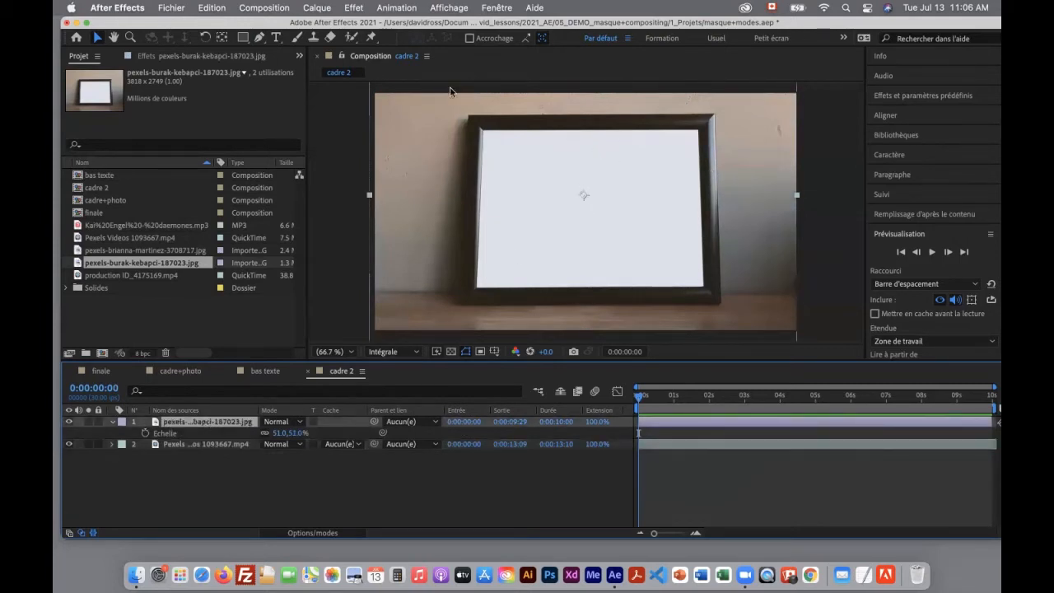
pyautogui.click(243, 37)
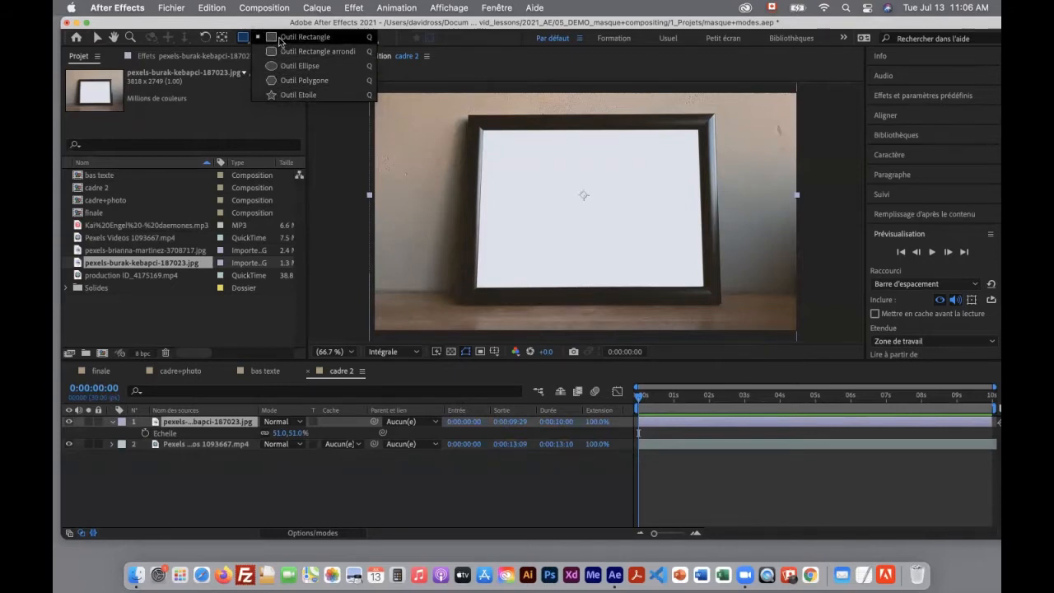
pyautogui.click(279, 38)
pyautogui.click(261, 38)
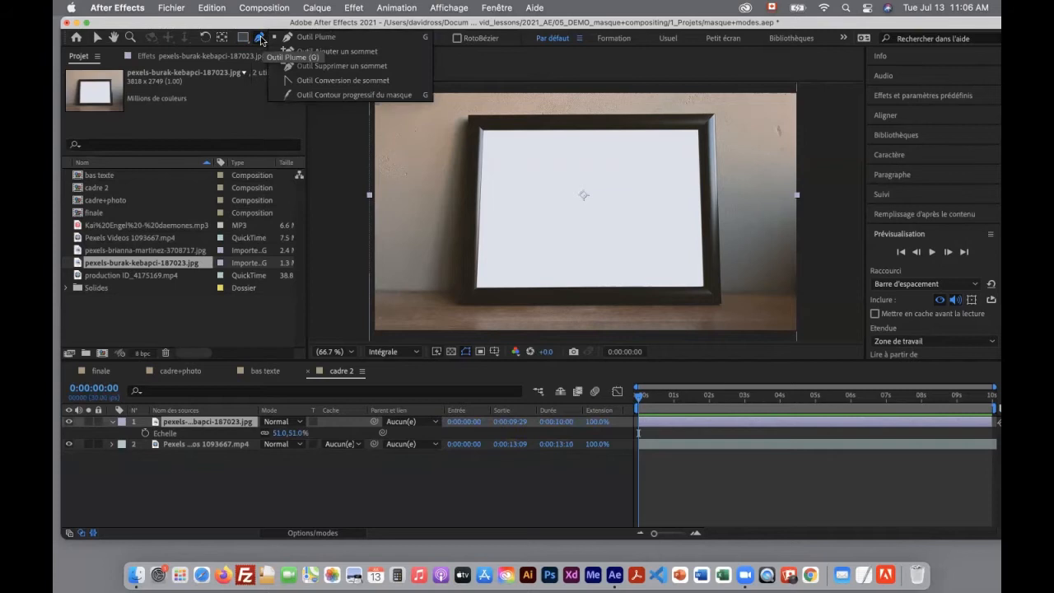
pyautogui.click(242, 38)
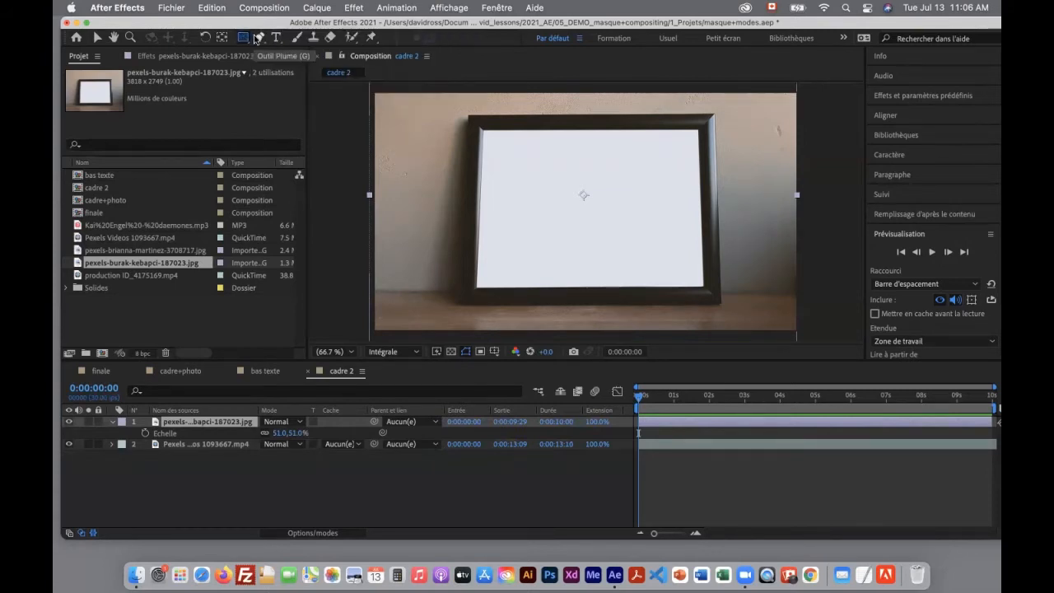
# Change the label color of the frame photo layer to yellow
pyautogui.click(222, 445)
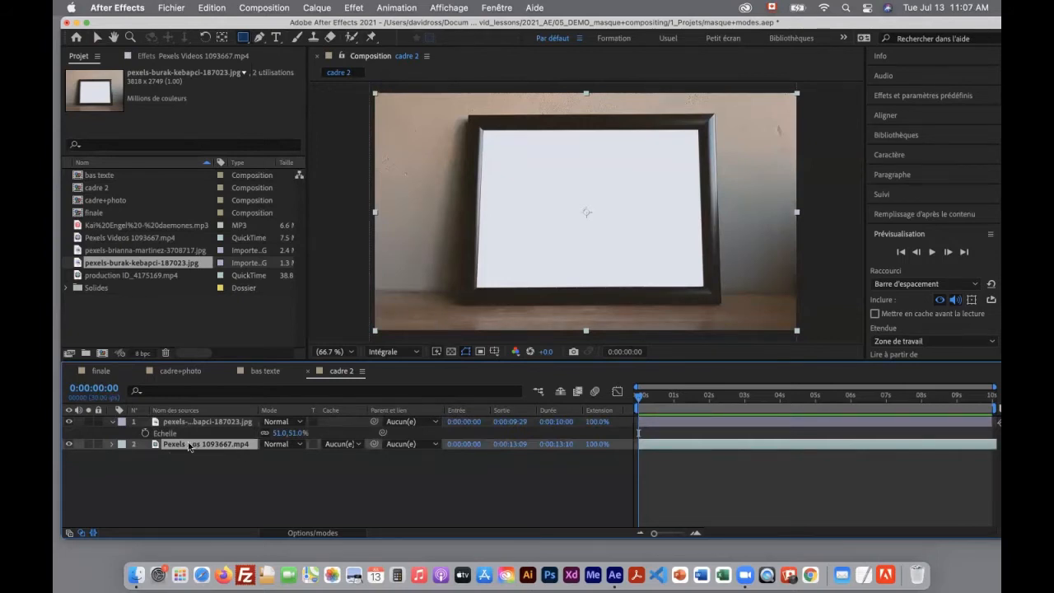
pyautogui.click(122, 422)
pyautogui.click(165, 400)
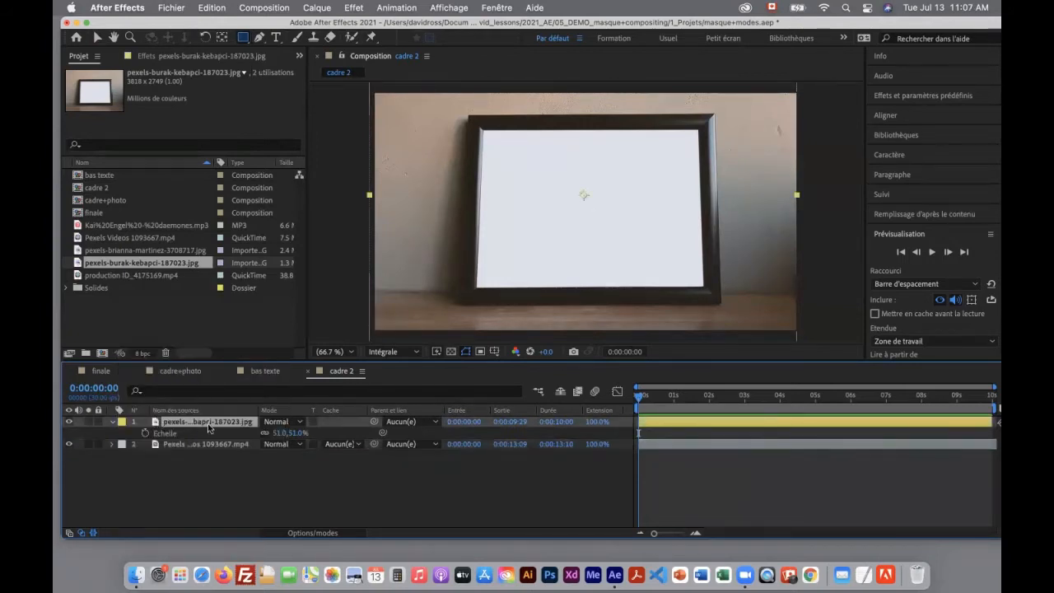
# Draw a rectangle over the picture frame with no layer selected, and delete the resulting shape layer
pyautogui.click(219, 465)
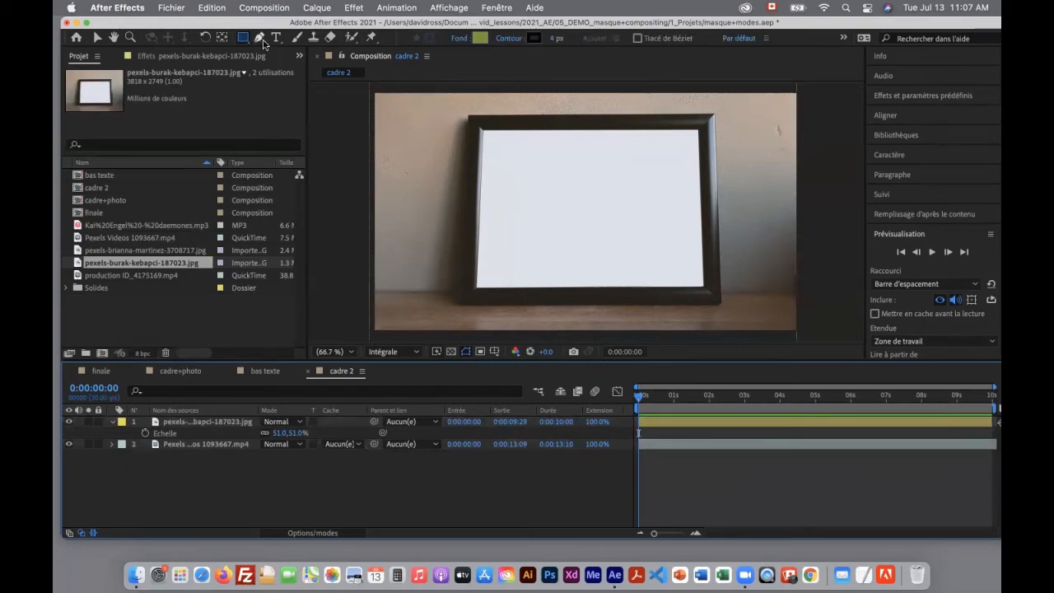
pyautogui.moveTo(474, 128)
pyautogui.mouseDown()
pyautogui.moveTo(683, 280)
pyautogui.moveTo(723, 294)
pyautogui.mouseUp()
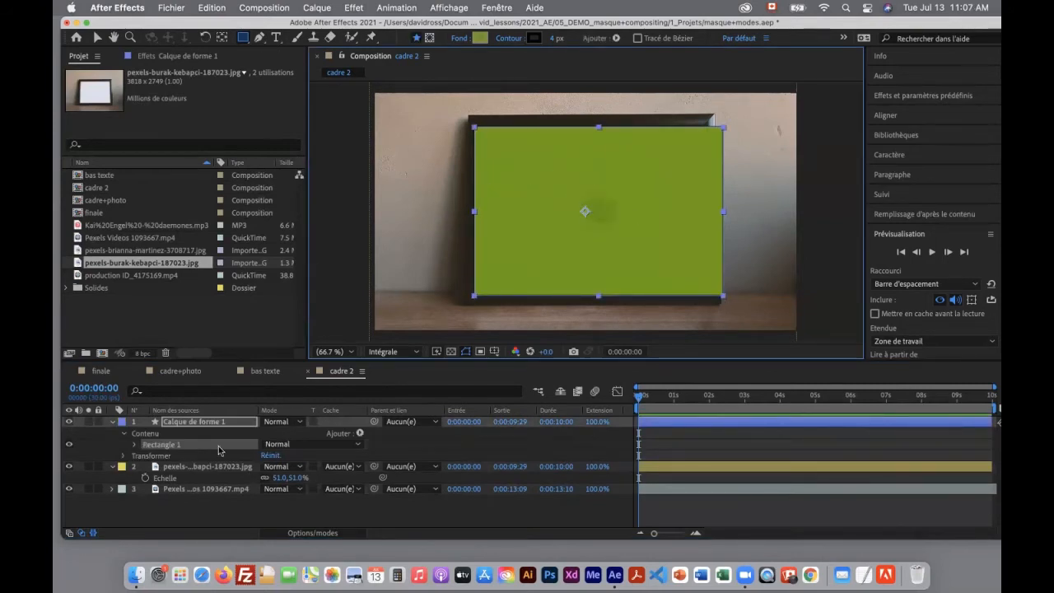
pyautogui.click(211, 423)
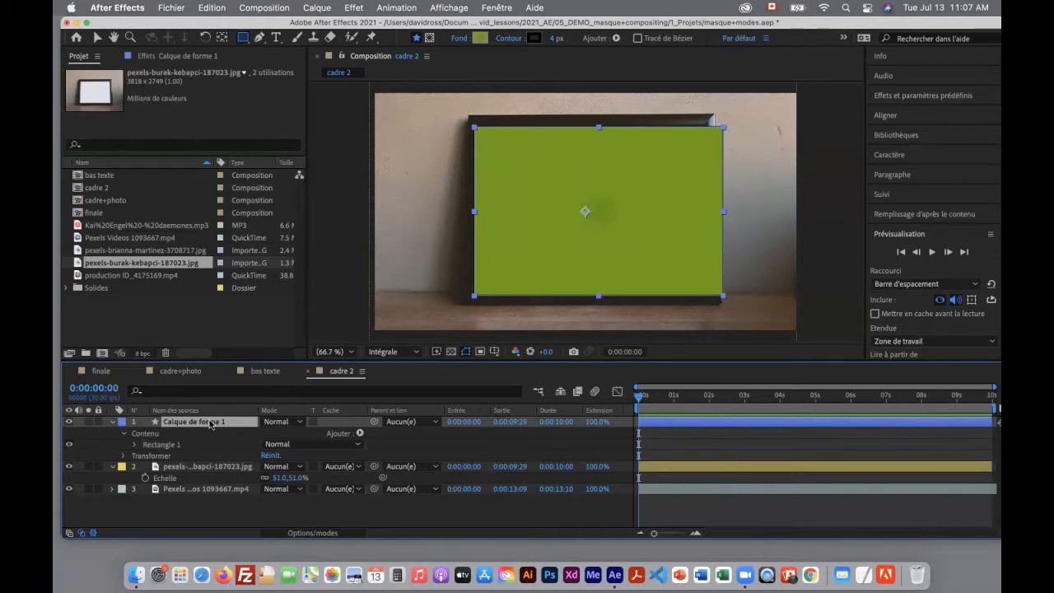
pyautogui.press('Delete')
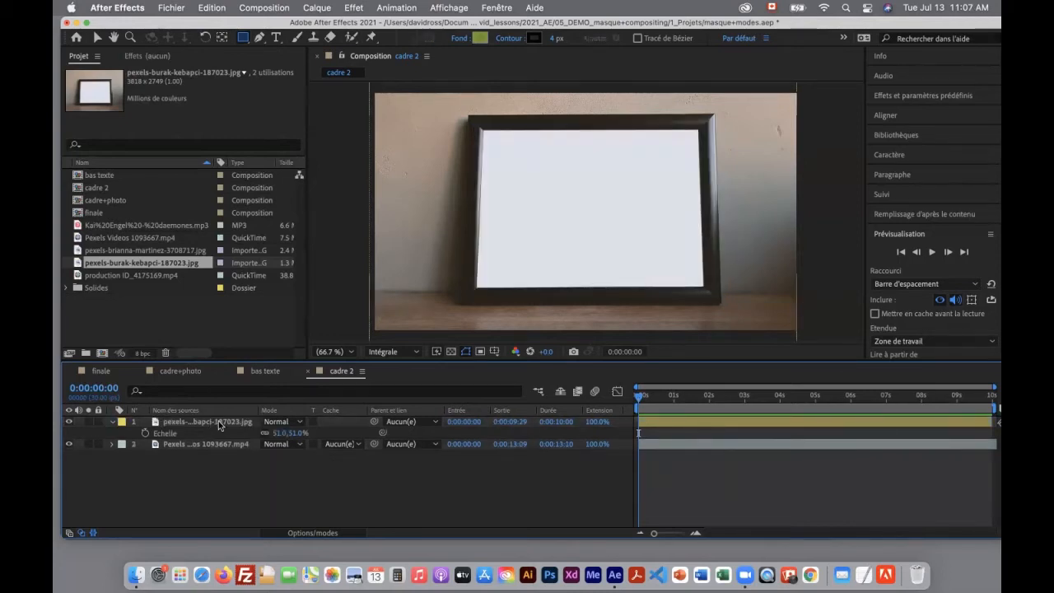
# Draw a closed four-point Pen mask on the frame photo layer along the inner corners of the white picture area
pyautogui.click(218, 421)
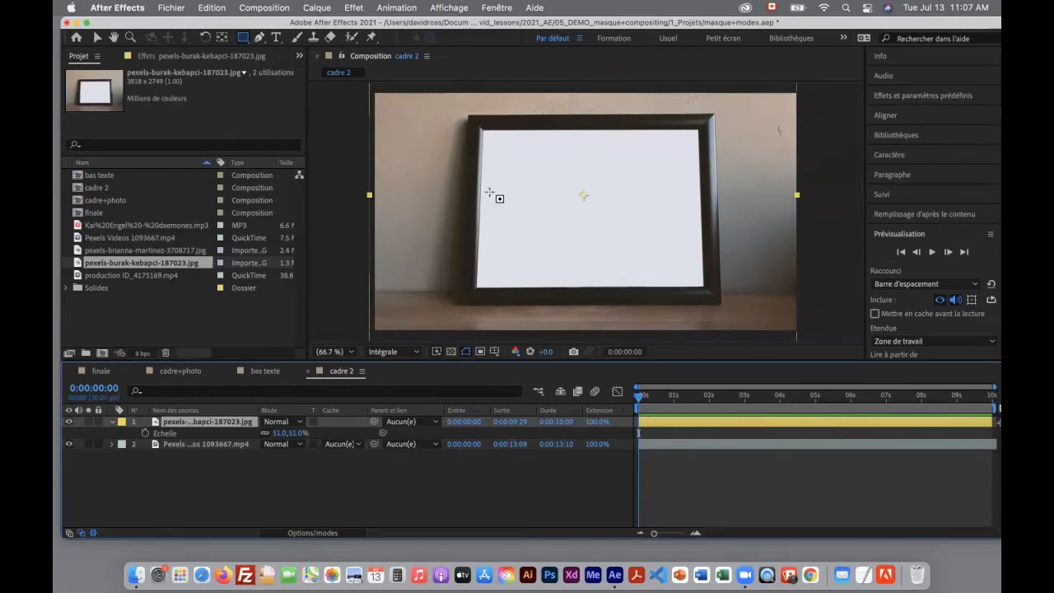
pyautogui.click(262, 38)
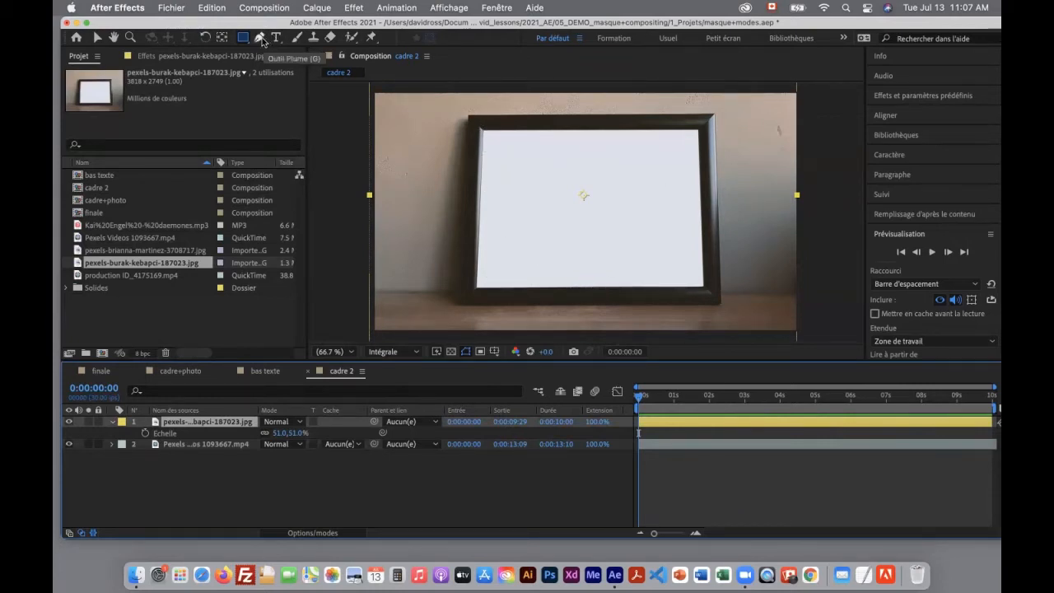
pyautogui.click(484, 131)
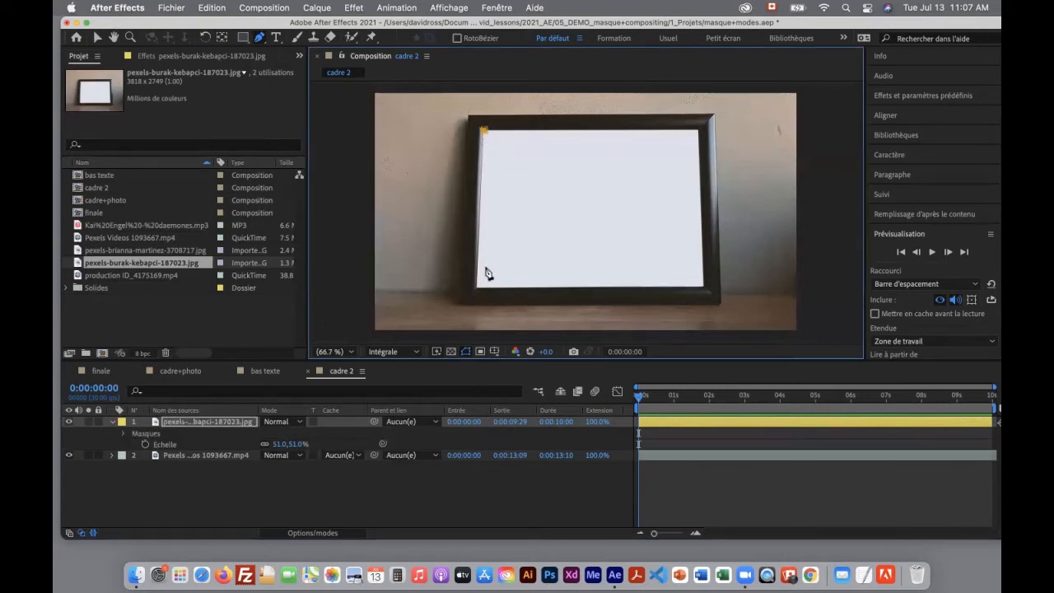
pyautogui.click(477, 286)
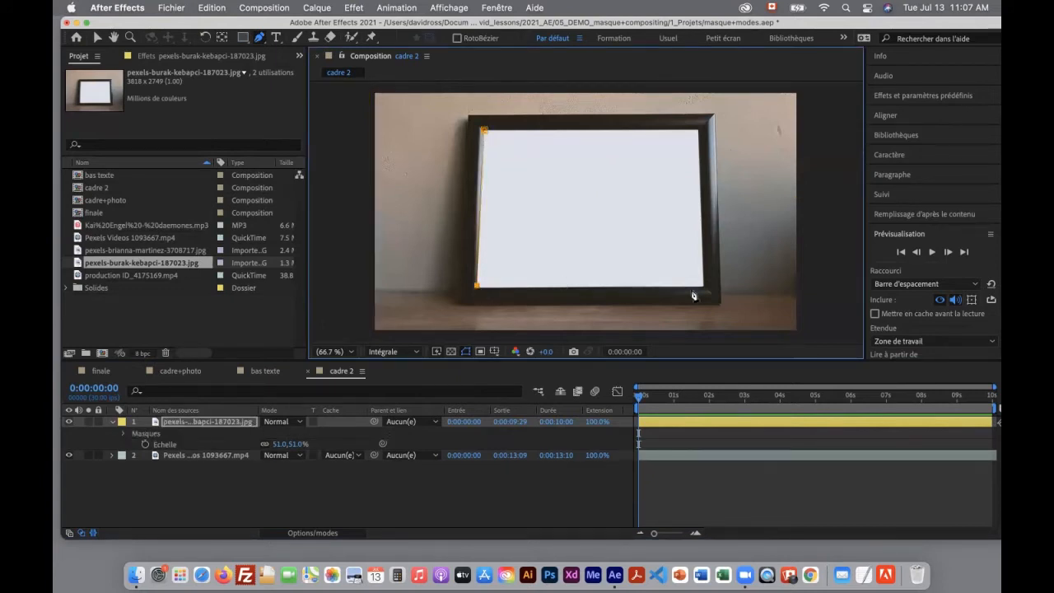
pyautogui.click(703, 286)
pyautogui.click(698, 130)
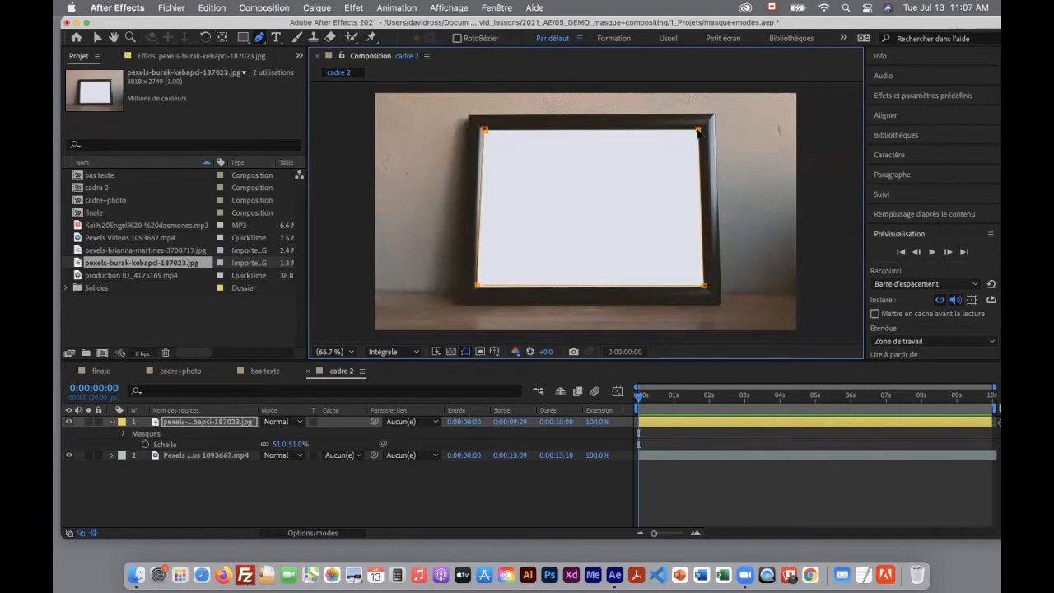
pyautogui.click(485, 131)
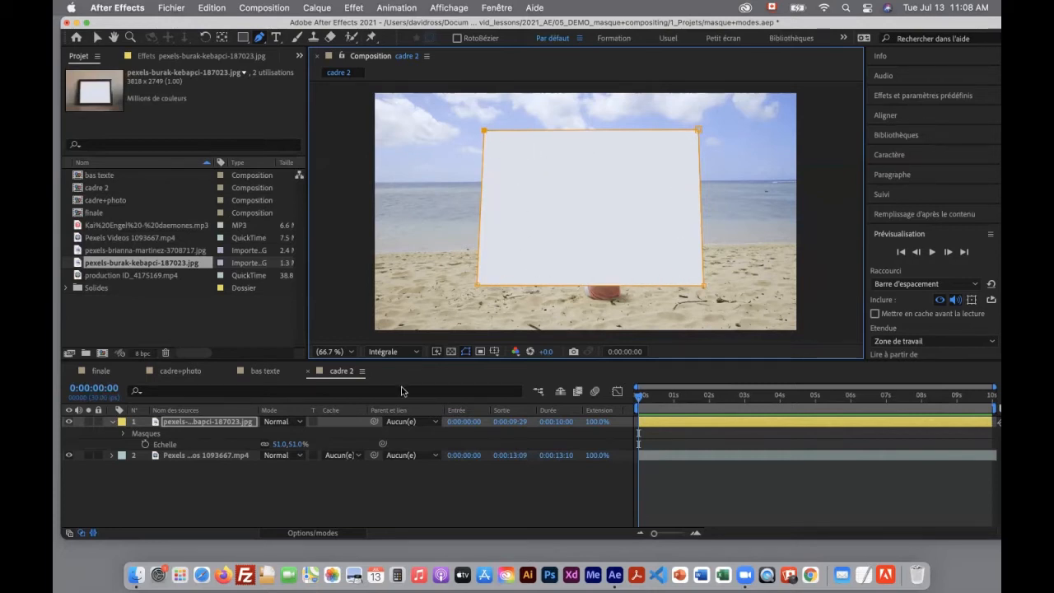
# Reveal the properties of Masque 1 in an enlarged timeline, set its mode to Soustraction, and toggle Inversé
pyautogui.click(124, 435)
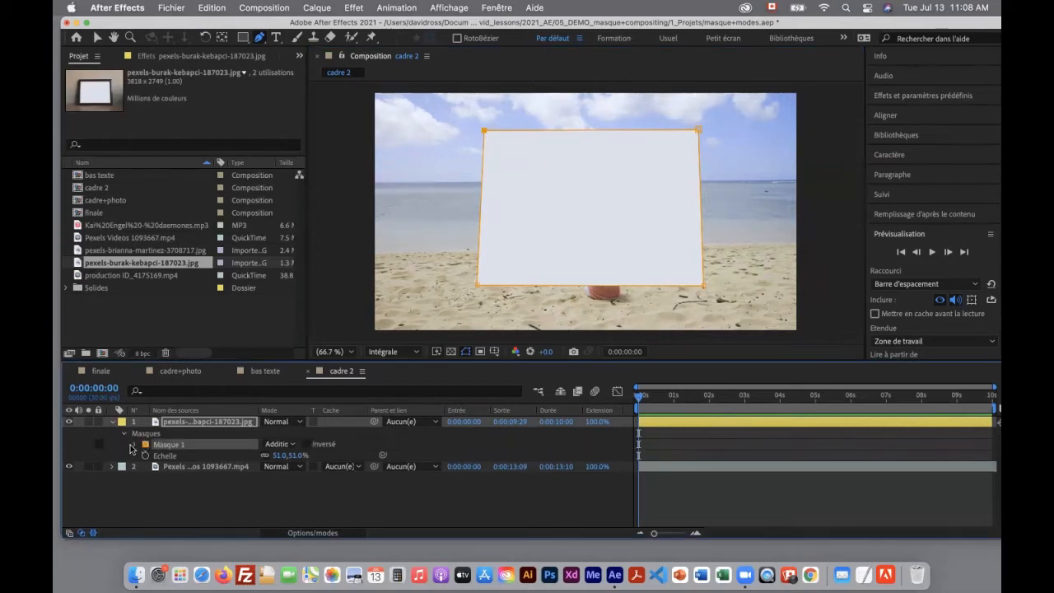
pyautogui.click(135, 446)
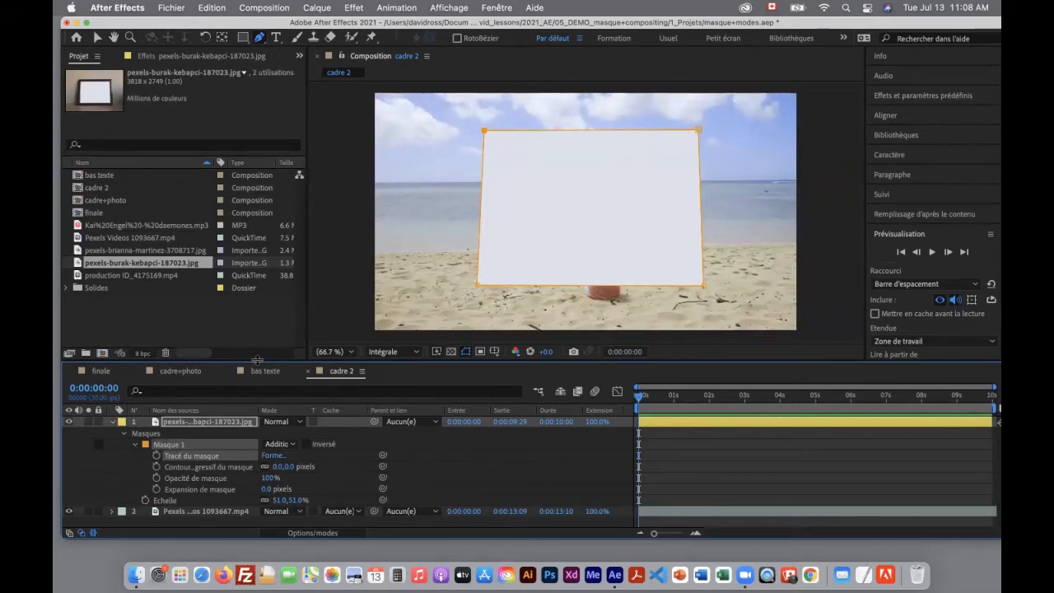
pyautogui.moveTo(257, 359); pyautogui.dragTo(265, 299)
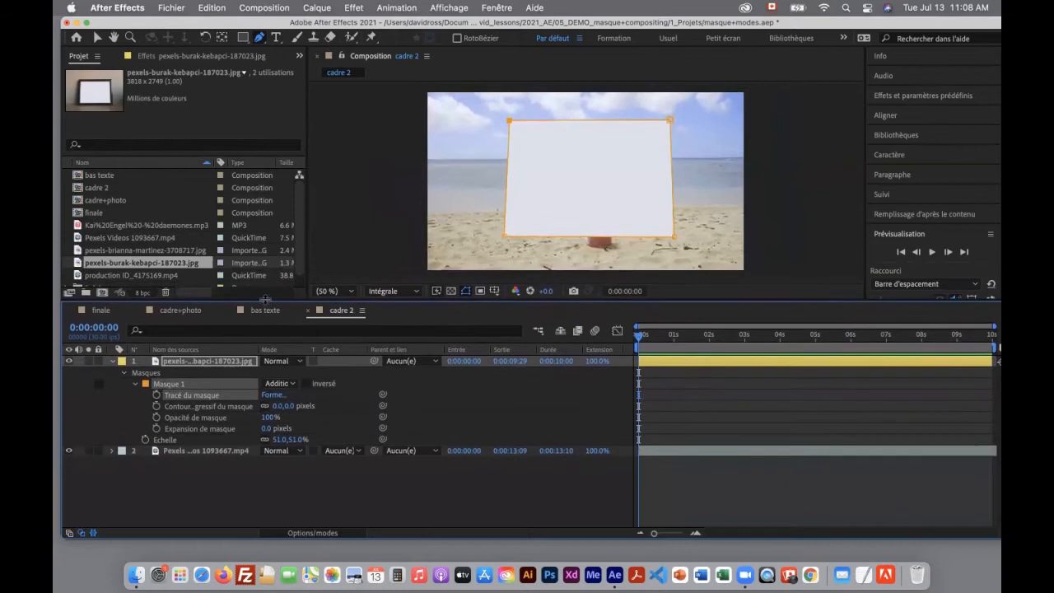
pyautogui.click(280, 383)
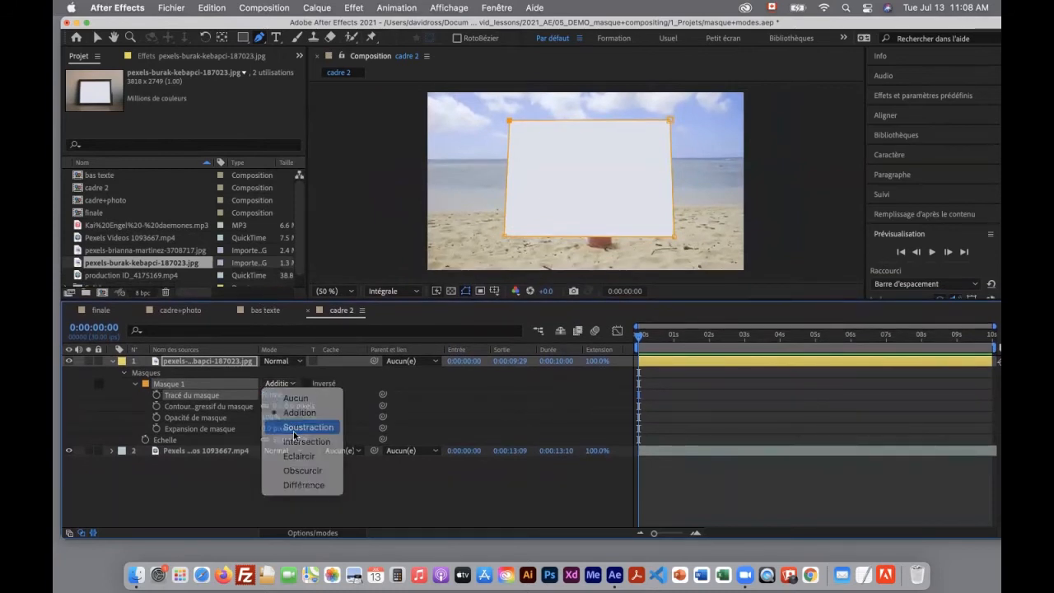
pyautogui.click(294, 427)
pyautogui.click(304, 384)
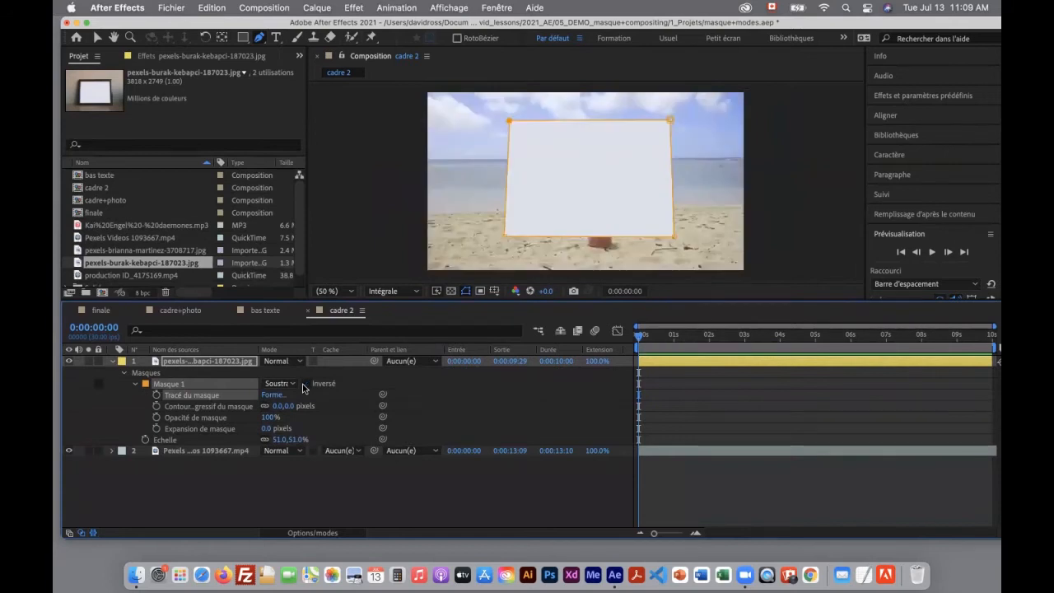
# Turn off Inversé for Masque 1, and try a mask opacity of 0% before undoing it
pyautogui.click(304, 384)
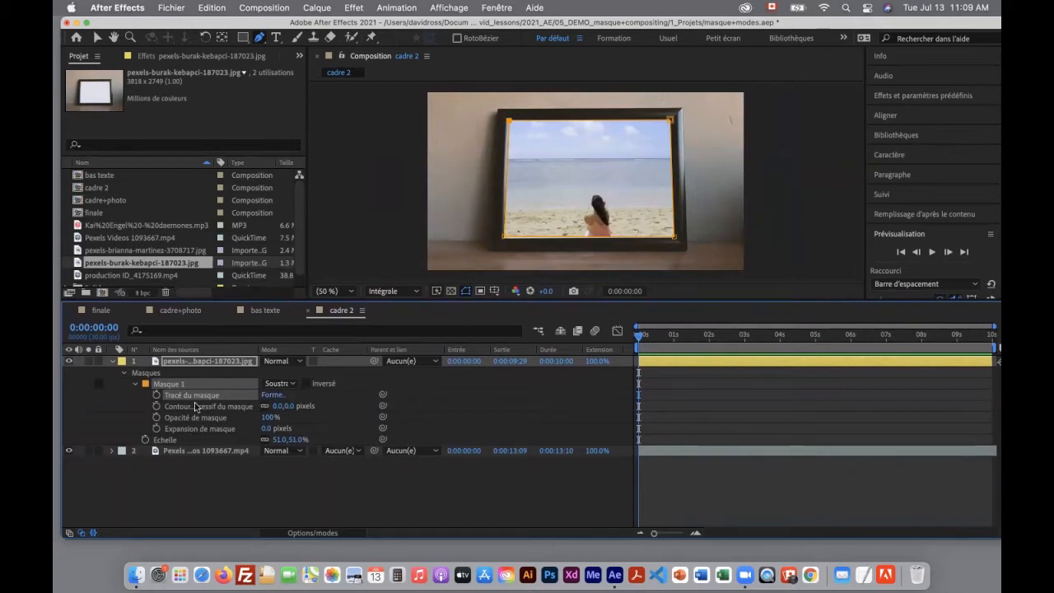
pyautogui.click(269, 417)
pyautogui.write('0')
pyautogui.press('Return')
pyautogui.press('super+z')
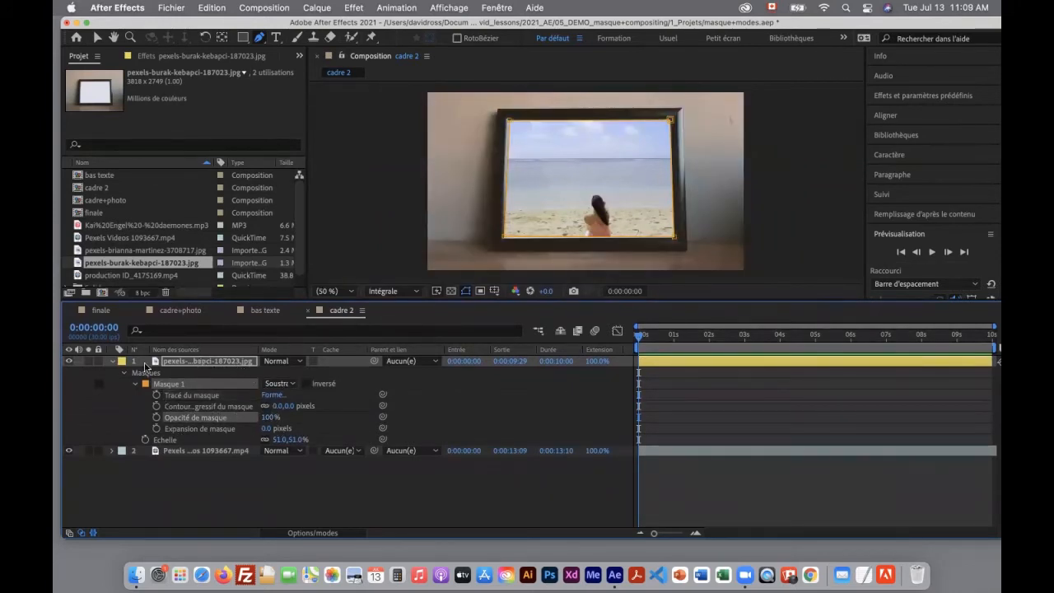
# Set the mode of Masque 1 on the frame photo layer to Addition and enable Inversé
pyautogui.click(291, 383)
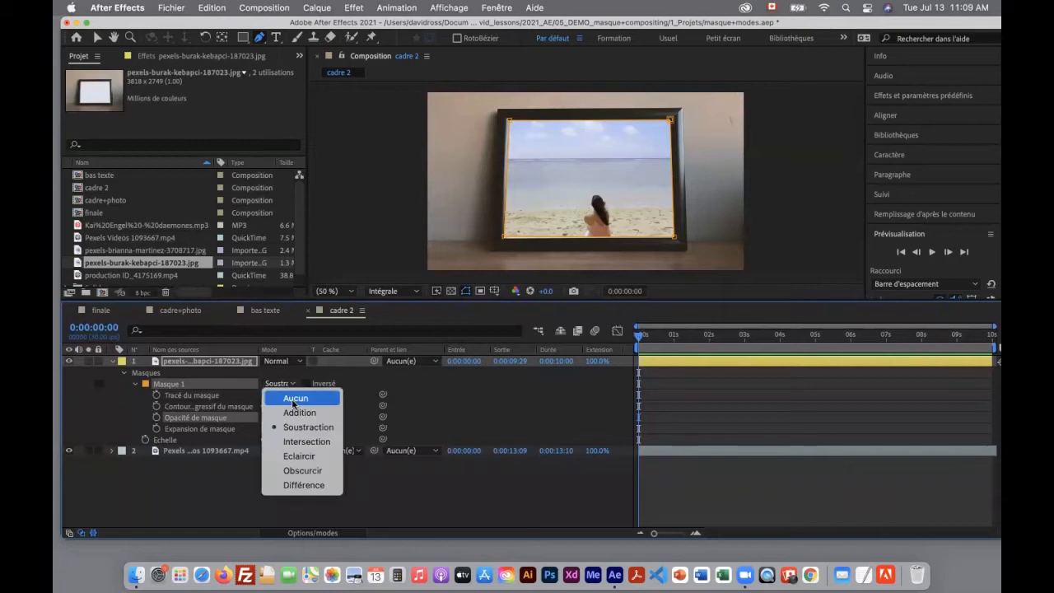
pyautogui.click(295, 412)
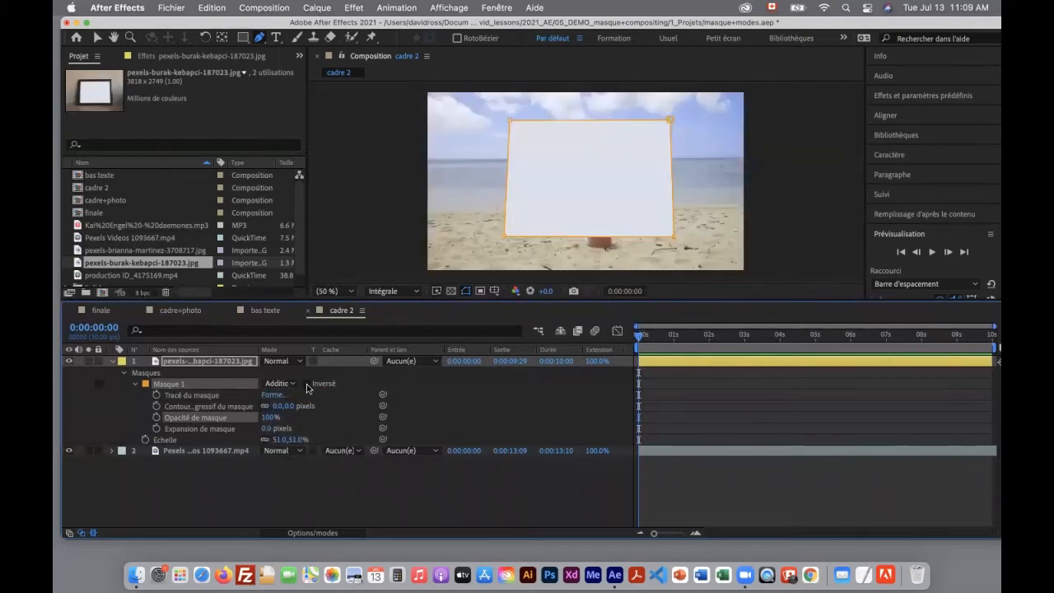
pyautogui.click(307, 383)
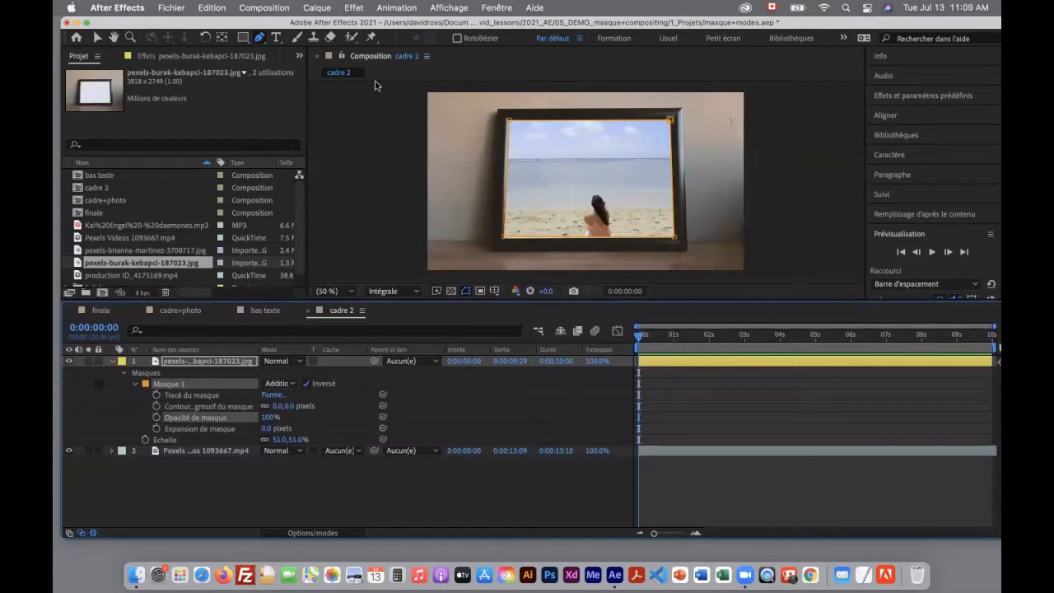
# Adjust the upper-left point of Masque 1 at close range so it sits on the frame's inner corner
pyautogui.click(133, 37)
pyautogui.moveTo(483, 109); pyautogui.dragTo(599, 208)
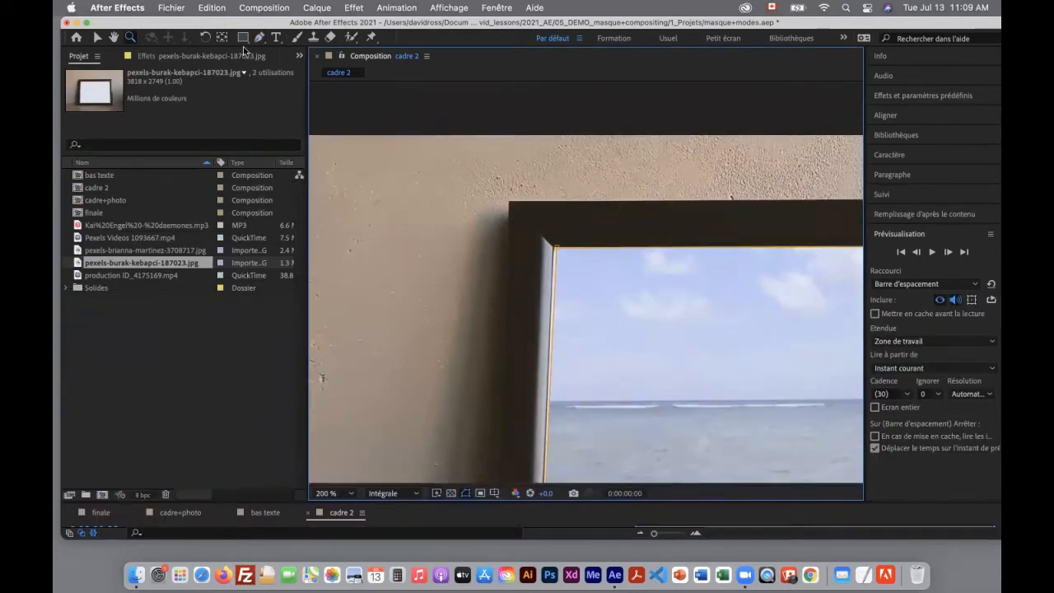
pyautogui.click(97, 38)
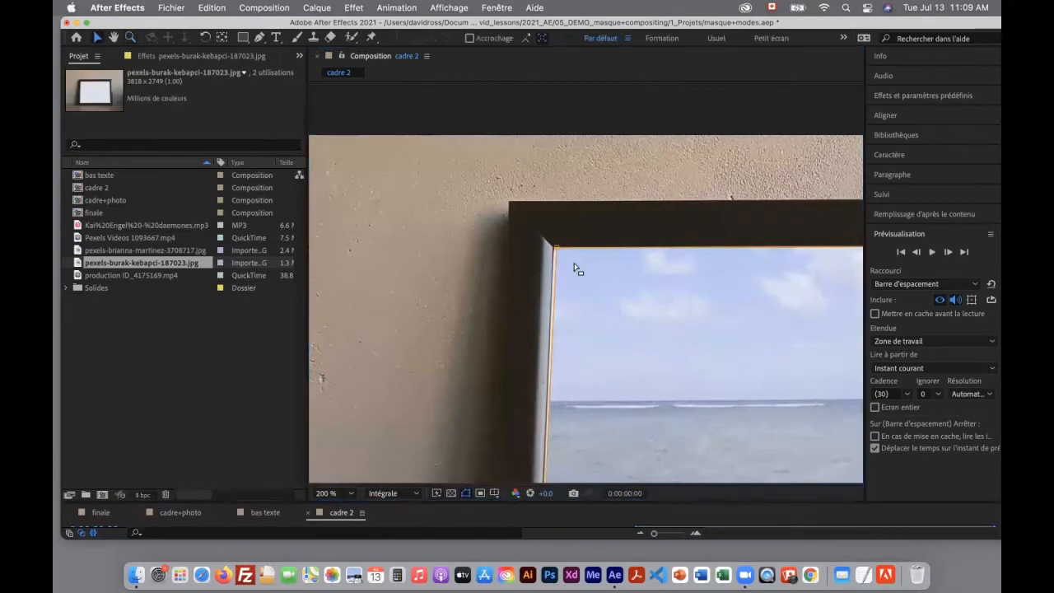
pyautogui.click(555, 251)
pyautogui.moveTo(554, 249); pyautogui.dragTo(553, 247)
# Nudge the lower-right and lower-left points of Masque 1 onto the frame's inner corners to cover the white edge
pyautogui.moveTo(590, 184); pyautogui.dragTo(595, 165)
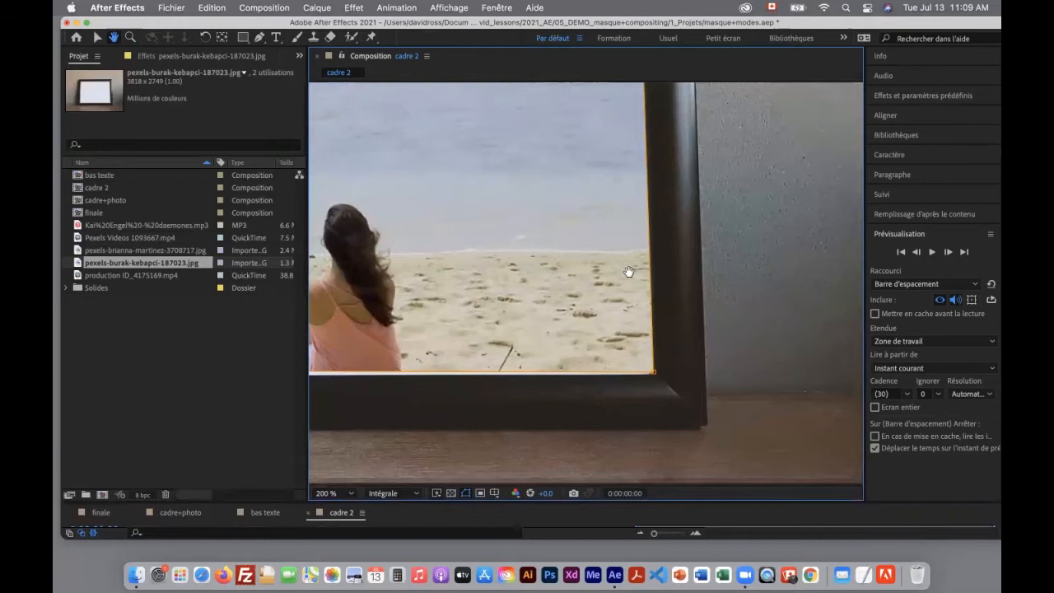
pyautogui.press('v')
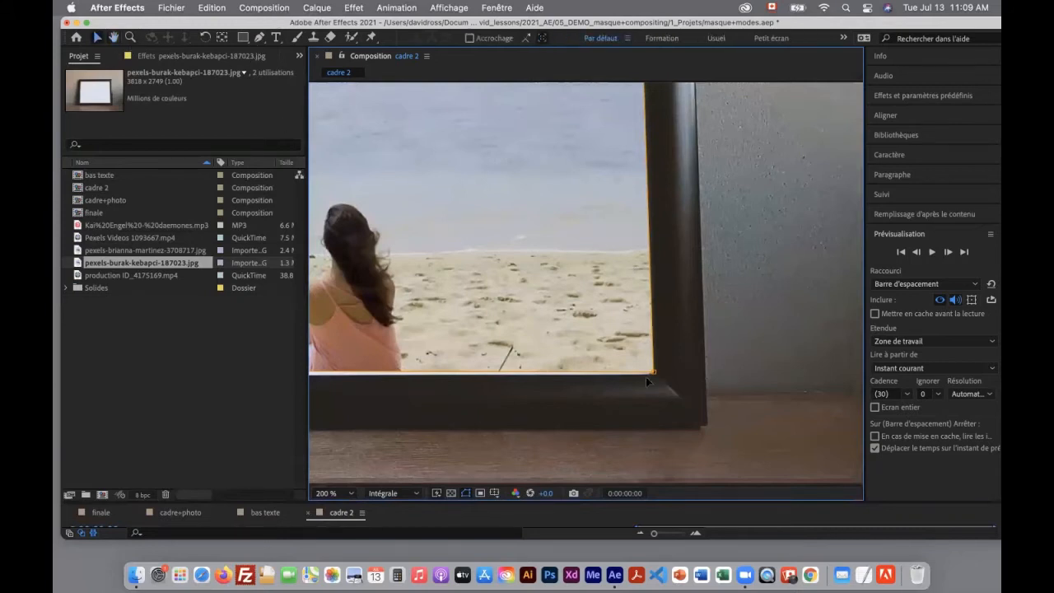
pyautogui.moveTo(654, 374); pyautogui.dragTo(651, 376)
pyautogui.press('h')
pyautogui.moveTo(517, 285); pyautogui.dragTo(762, 290)
pyautogui.press('v')
pyautogui.moveTo(620, 375); pyautogui.dragTo(620, 380)
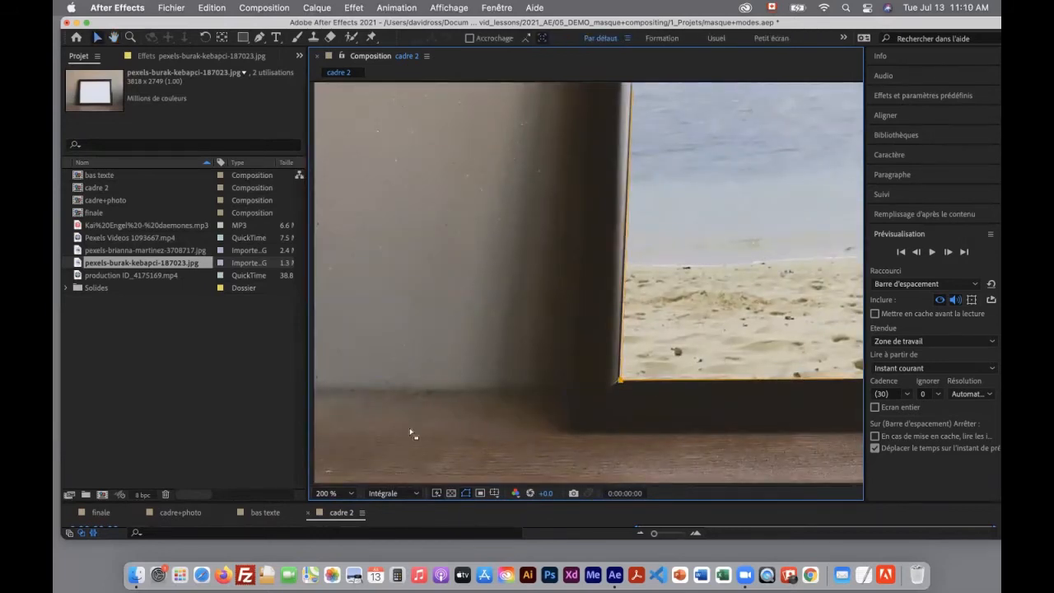
# Try feathering the edge of Masque 1 on the frame photo layer, and restore it to 0 pixels
pyautogui.moveTo(383, 499); pyautogui.dragTo(405, 356)
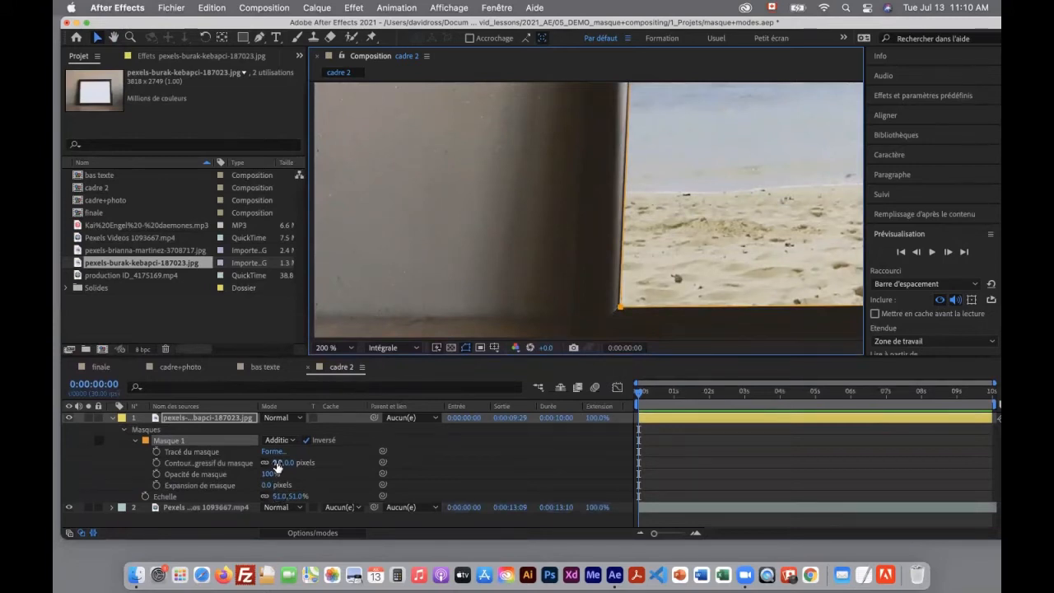
pyautogui.moveTo(278, 467)
pyautogui.mouseDown()
pyautogui.moveTo(373, 463)
pyautogui.moveTo(265, 455)
pyautogui.mouseUp()
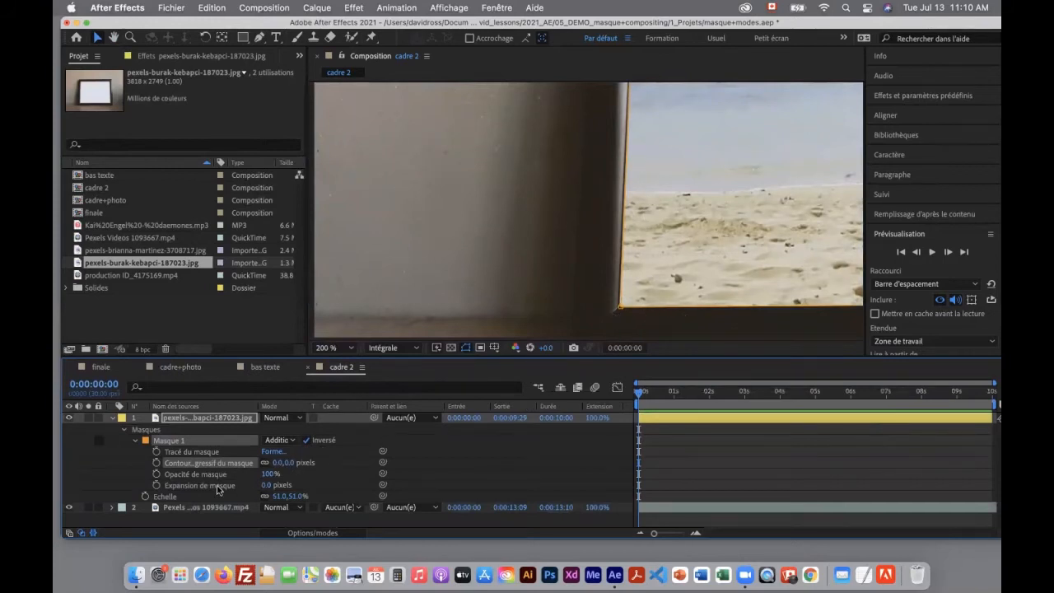
# Fit the composition in the viewer and move the beach video layer up so the seated woman shows fully inside the frame
pyautogui.click(333, 347)
pyautogui.click(345, 125)
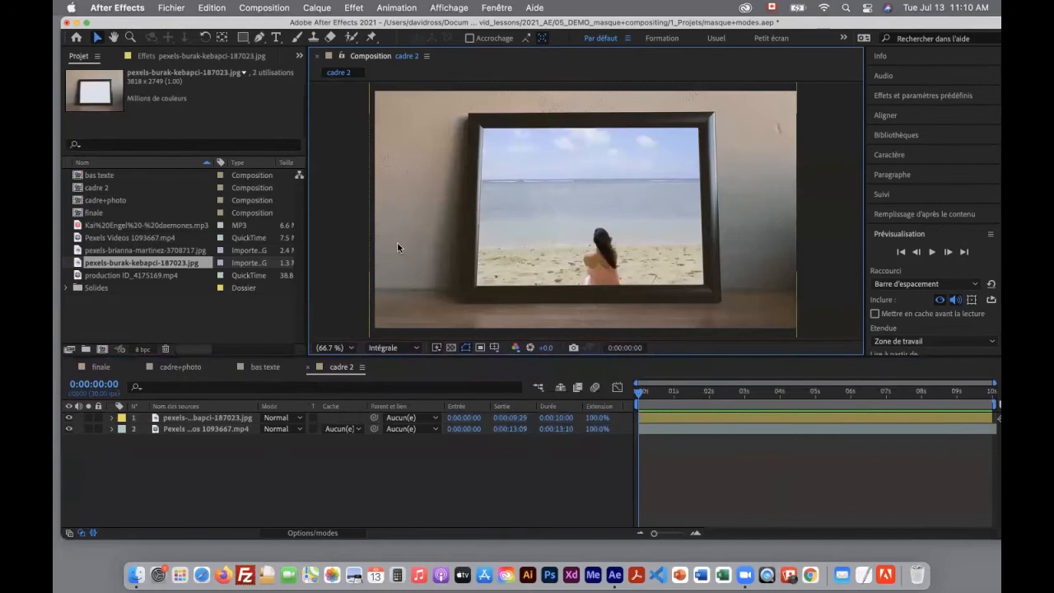
pyautogui.click(221, 428)
pyautogui.moveTo(622, 216); pyautogui.dragTo(629, 191)
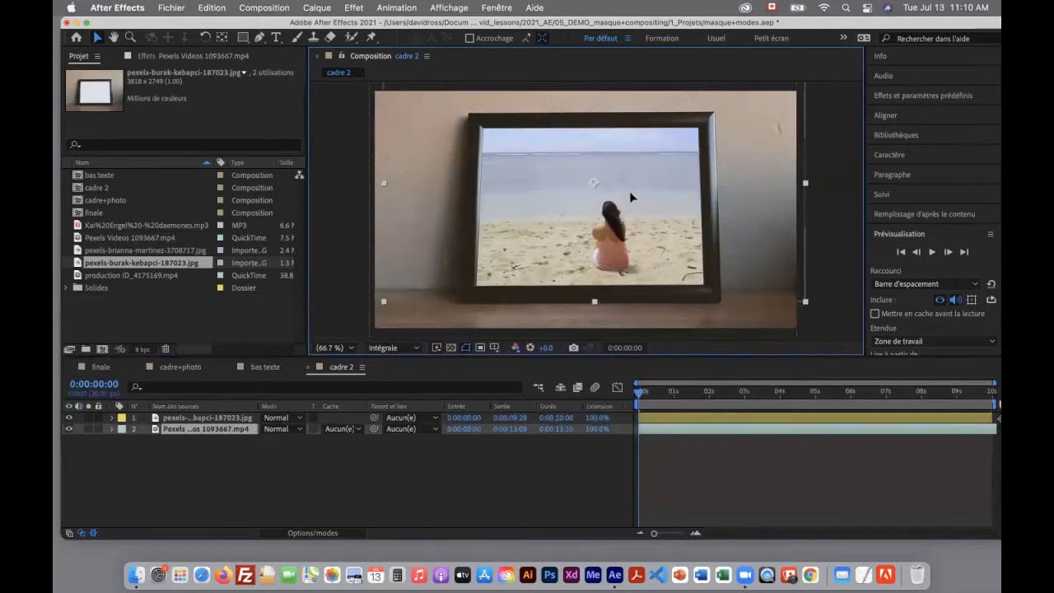
pyautogui.click(729, 380)
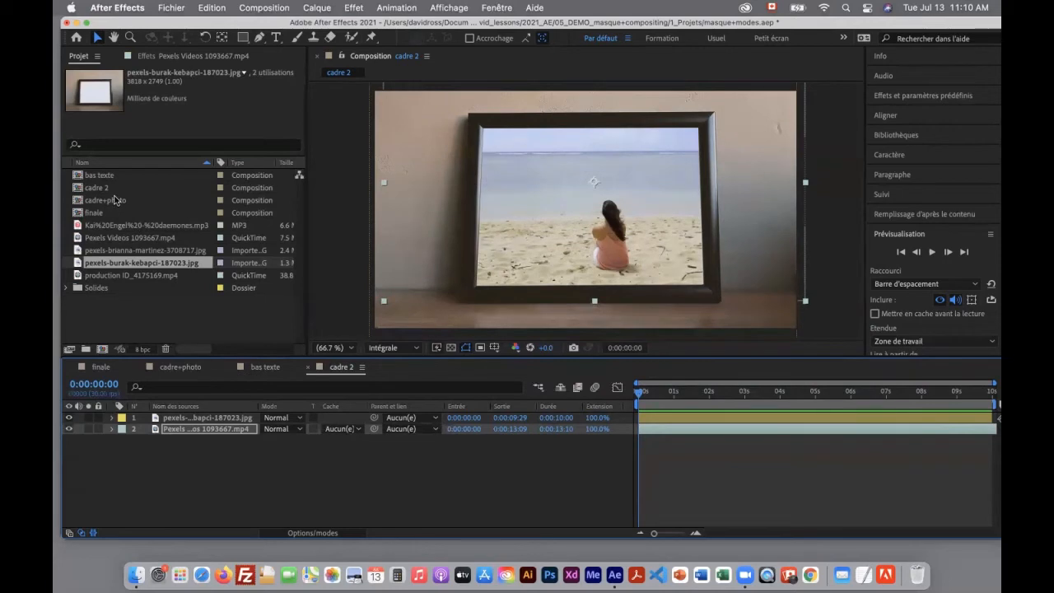
# Add the pexels window photo ending in 3708717.jpg to the composition as the top layer
pyautogui.click(125, 239)
pyautogui.click(128, 252)
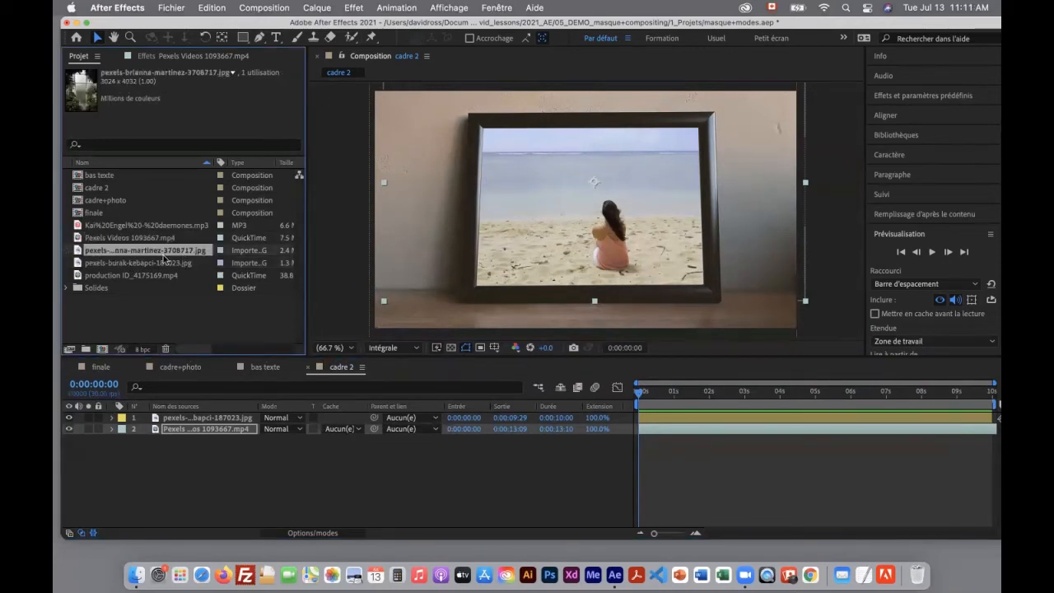
pyautogui.moveTo(77, 259); pyautogui.dragTo(155, 419)
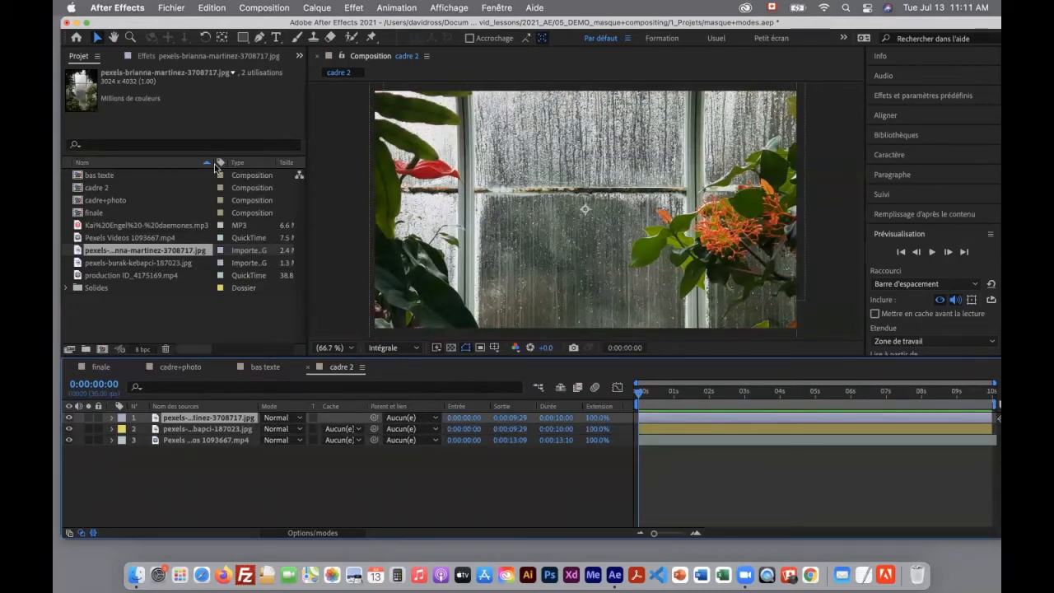
# Scale the window photo layer to 186% and reposition it so the wet glass pane covers the frame's picture area
pyautogui.moveTo(592, 223); pyautogui.dragTo(606, 320)
pyautogui.moveTo(627, 263)
pyautogui.mouseDown()
pyautogui.moveTo(631, 112)
pyautogui.moveTo(635, 360)
pyautogui.moveTo(617, 257)
pyautogui.mouseUp()
pyautogui.press('s')
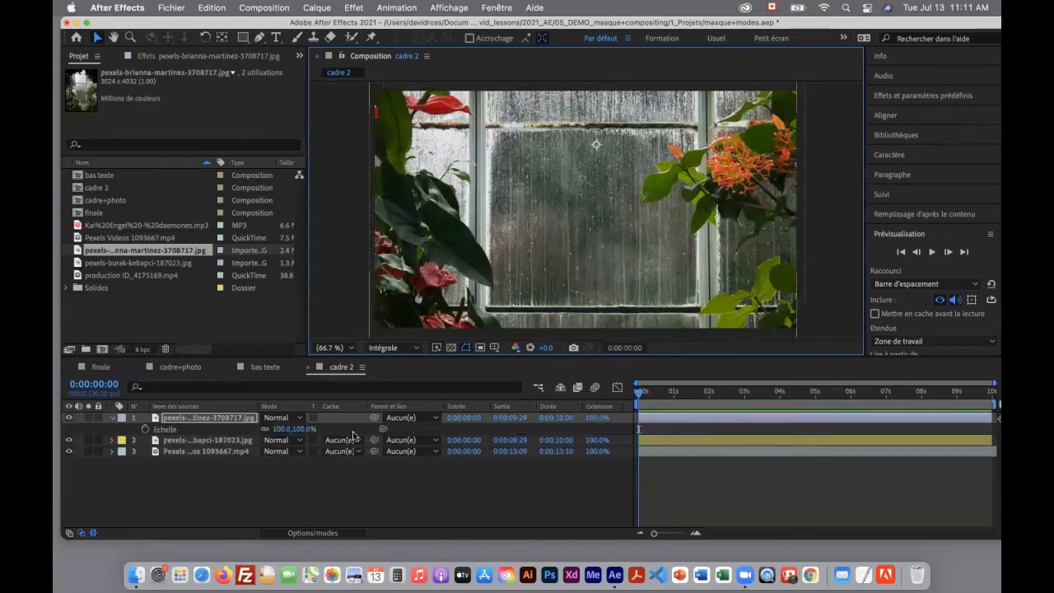
pyautogui.moveTo(298, 429); pyautogui.dragTo(337, 431)
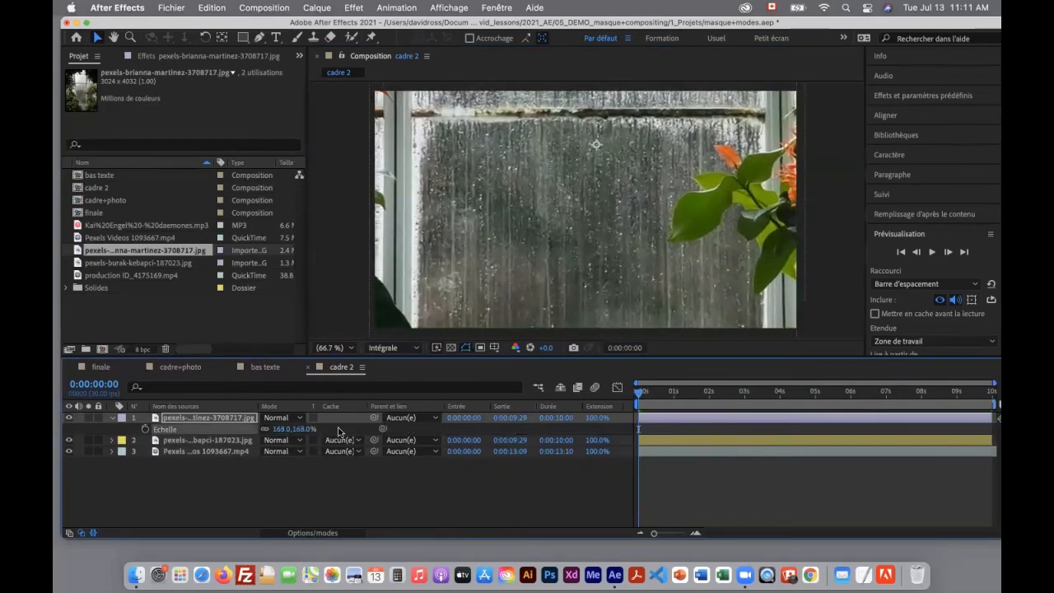
pyautogui.moveTo(509, 221); pyautogui.dragTo(527, 140)
pyautogui.moveTo(302, 430); pyautogui.dragTo(313, 429)
pyautogui.moveTo(529, 212); pyautogui.dragTo(631, 227)
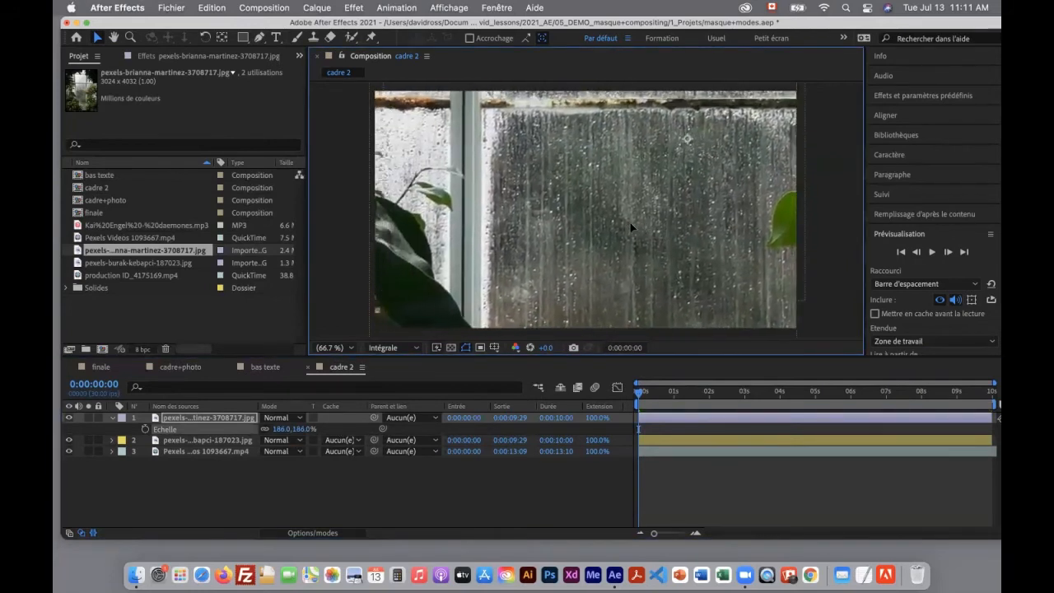
# Copy Masque 1 from the frame photo layer onto the window photo layer, and toggle its Inversé option on and back off
pyautogui.click(221, 443)
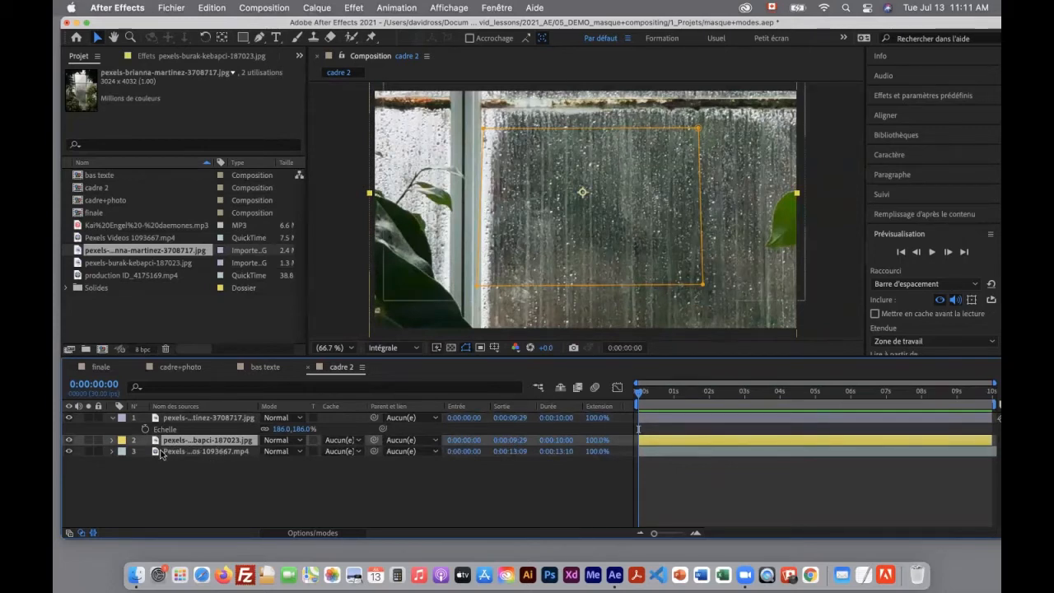
pyautogui.press('m')
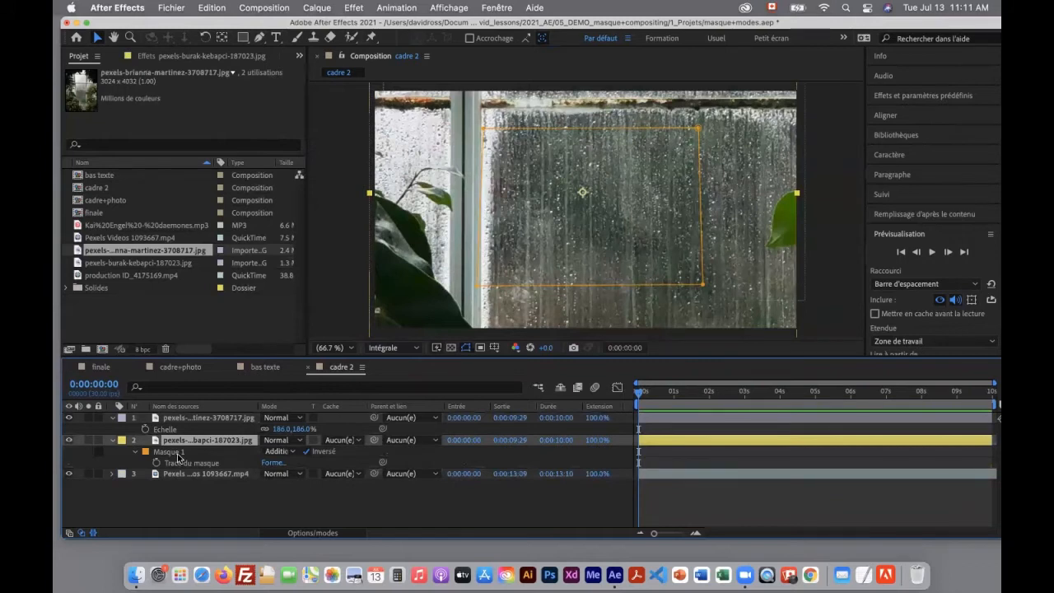
pyautogui.click(174, 453)
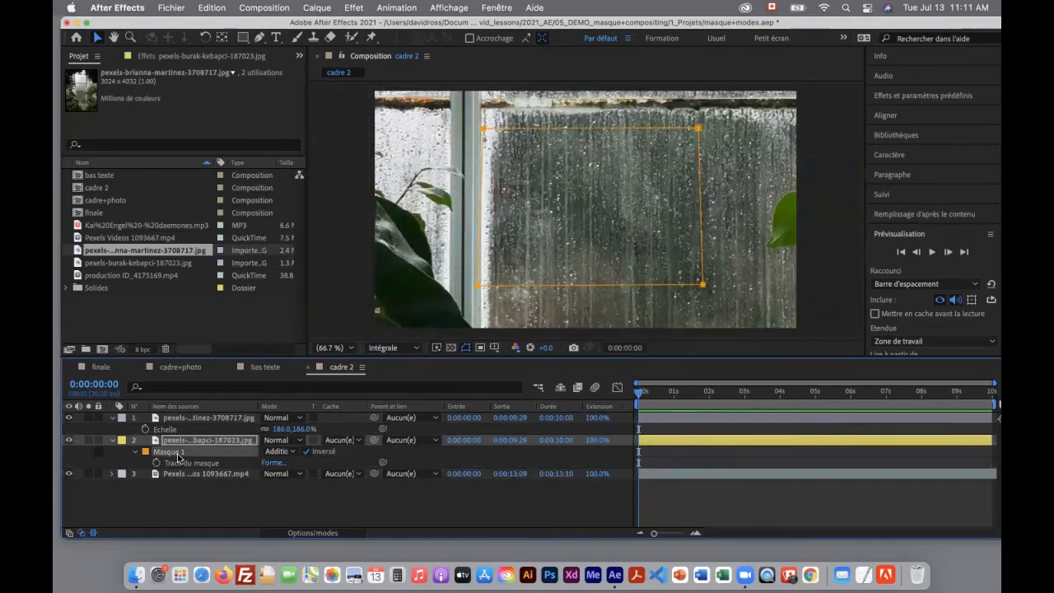
pyautogui.click(208, 419)
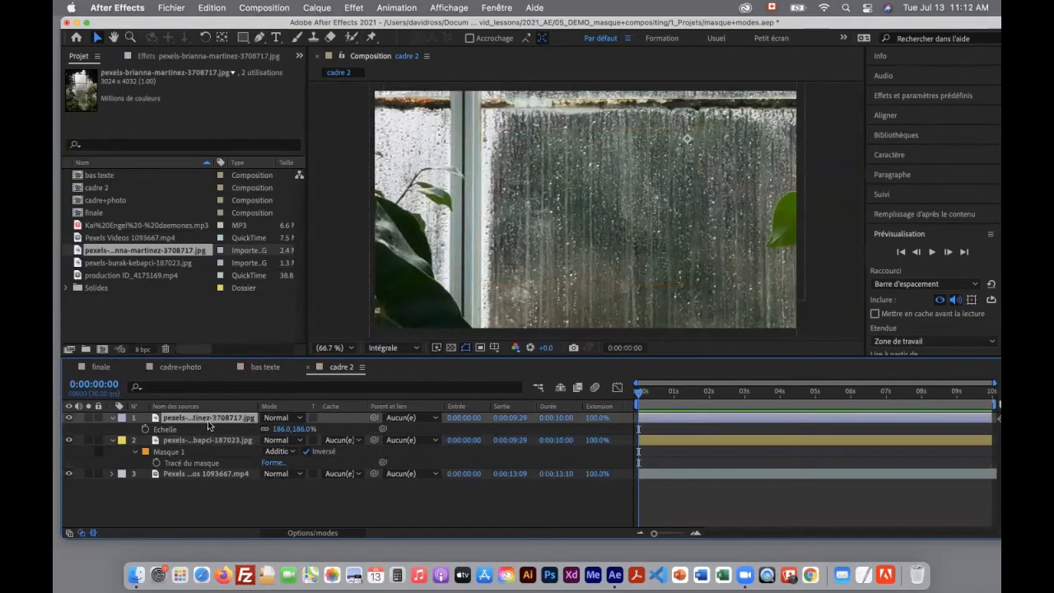
pyautogui.press('super+v')
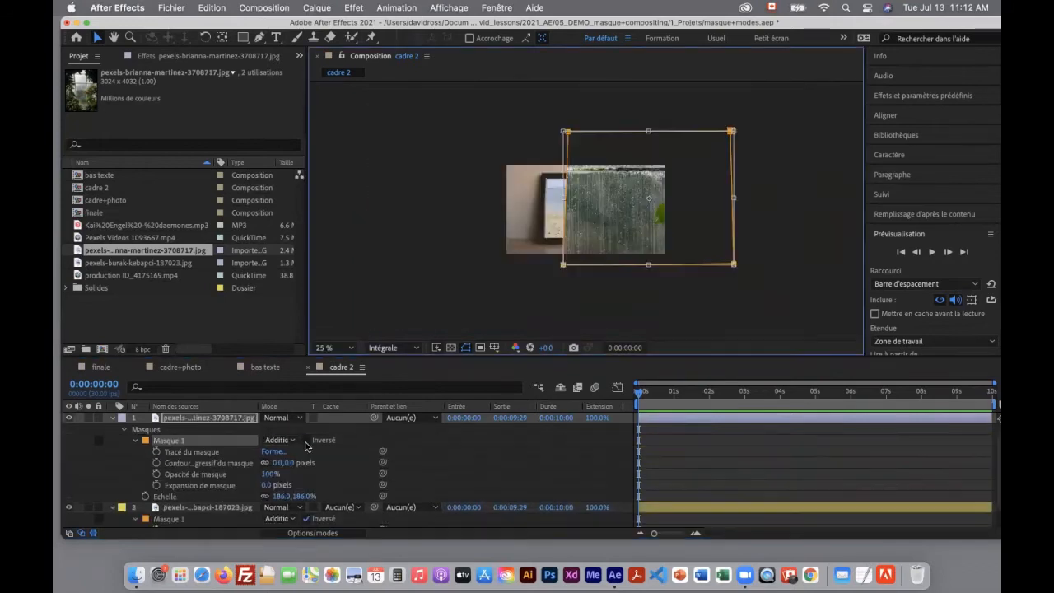
pyautogui.click(305, 441)
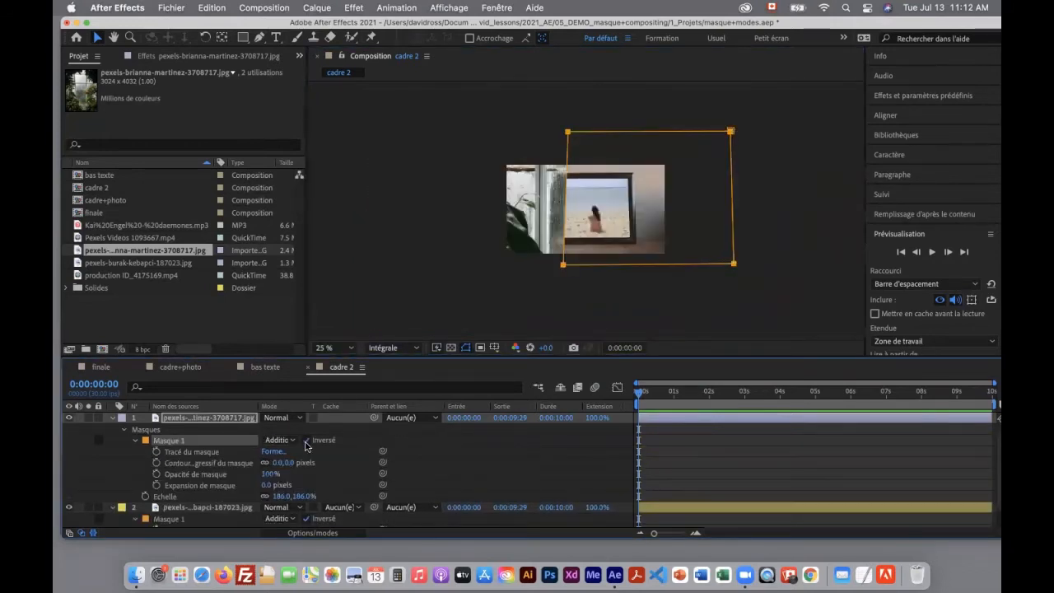
pyautogui.click(306, 442)
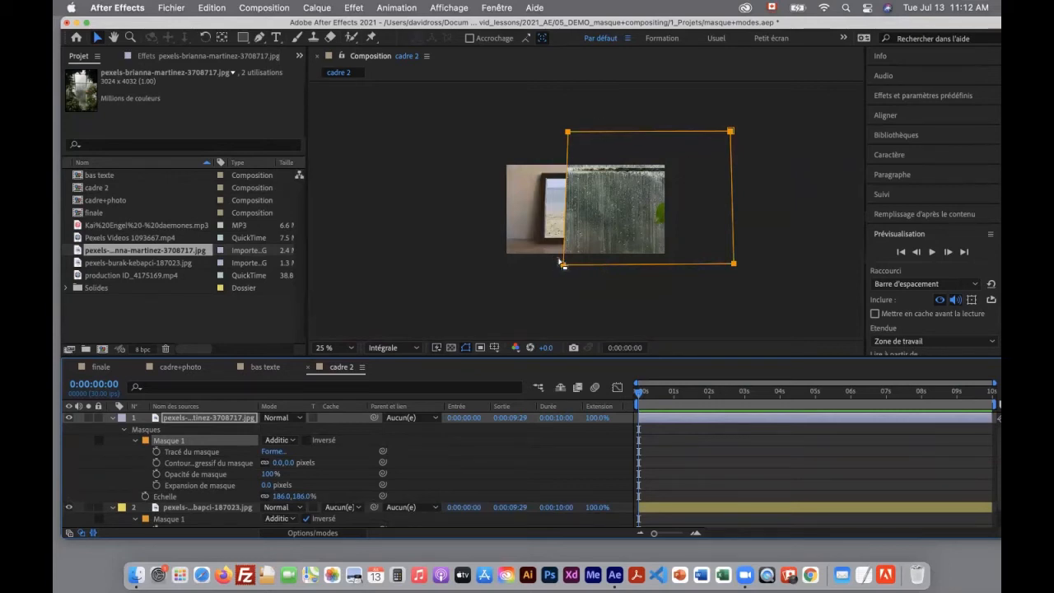
# Toggle the visibility of mask and shape paths in the composition viewer repeatedly, leaving them shown
pyautogui.click(465, 348)
pyautogui.click(465, 348)
pyautogui.click(465, 348)
pyautogui.click(465, 348)
pyautogui.click(465, 348)
pyautogui.click(465, 348)
pyautogui.click(465, 347)
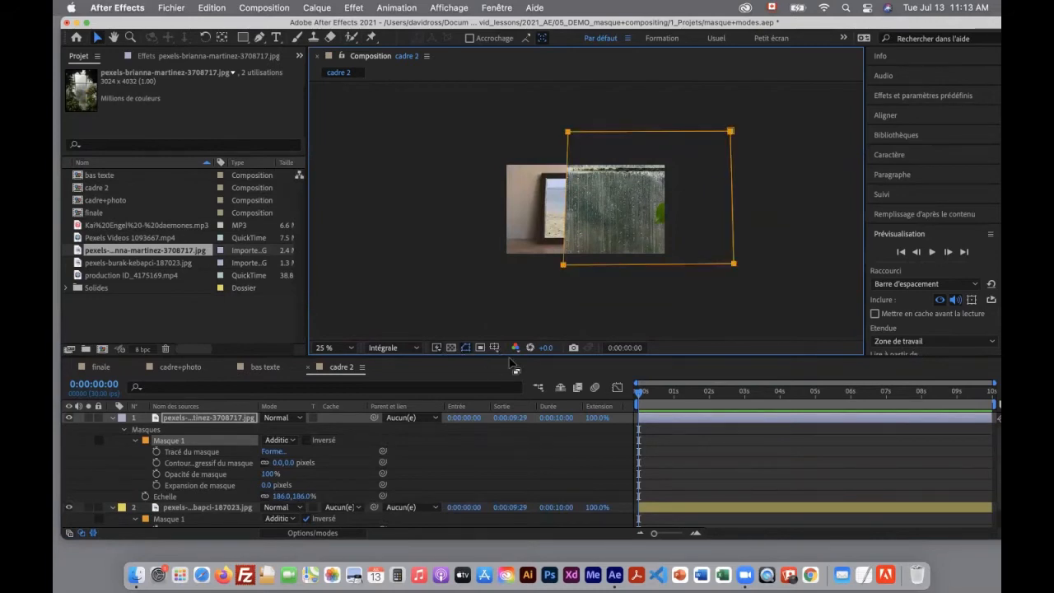
pyautogui.click(465, 348)
pyautogui.click(465, 348)
pyautogui.click(465, 347)
pyautogui.click(465, 348)
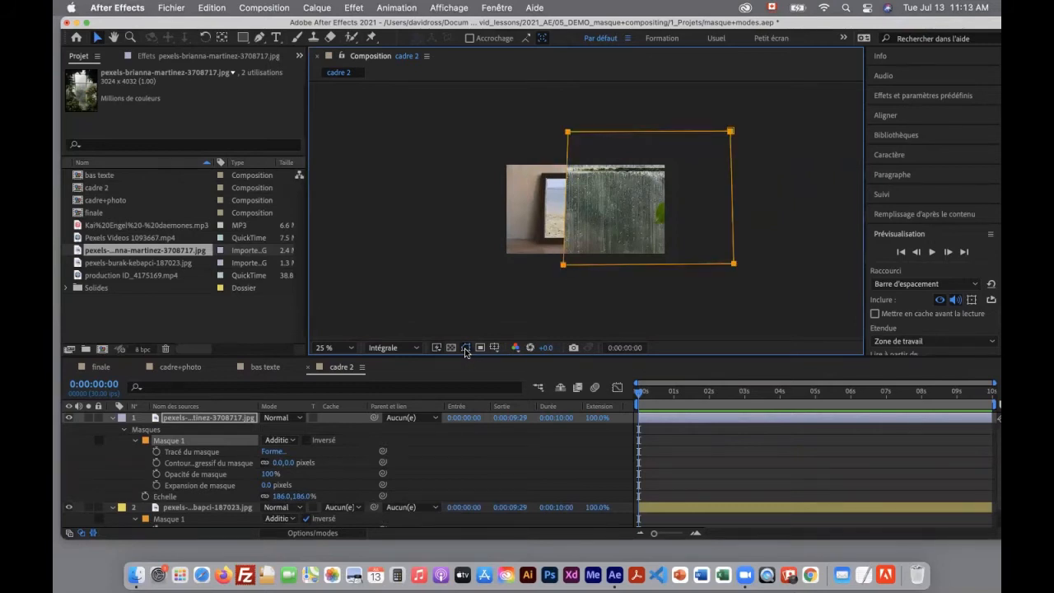
# Free-transform the window photo's mask, shrinking and moving it to fit the picture area inside the frame
pyautogui.doubleClick(562, 266)
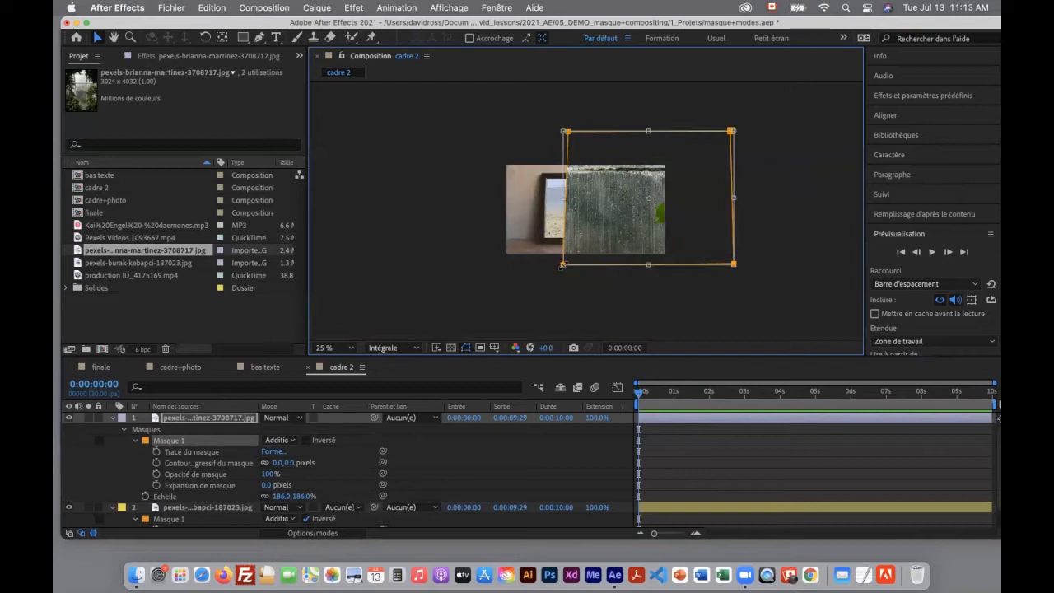
pyautogui.moveTo(568, 264); pyautogui.dragTo(611, 232)
pyautogui.moveTo(648, 200); pyautogui.dragTo(569, 210)
pyautogui.moveTo(530, 250); pyautogui.dragTo(556, 234)
pyautogui.moveTo(583, 205); pyautogui.dragTo(565, 220)
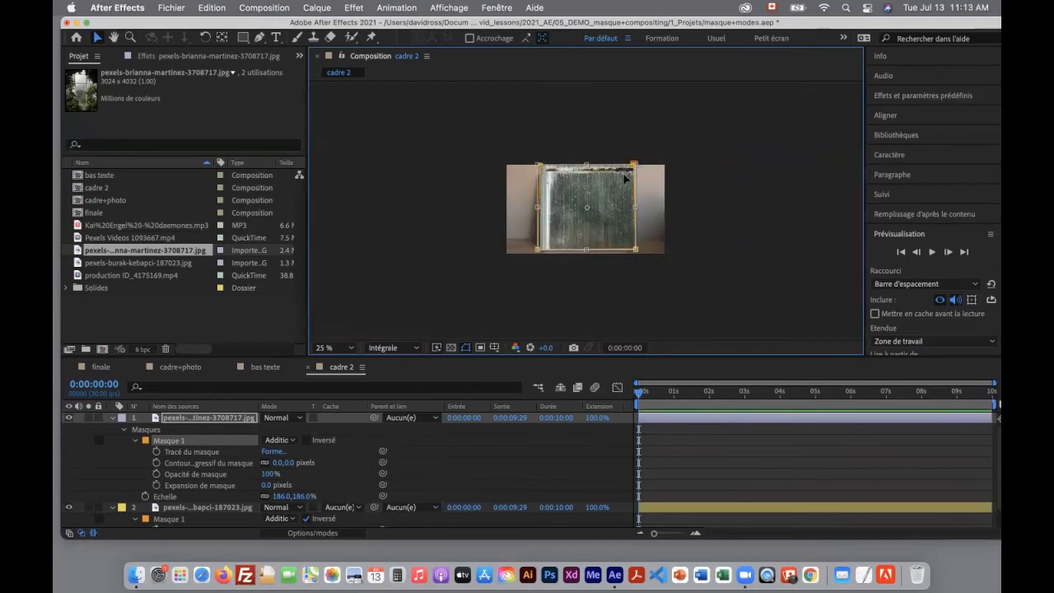
pyautogui.moveTo(634, 165); pyautogui.dragTo(627, 179)
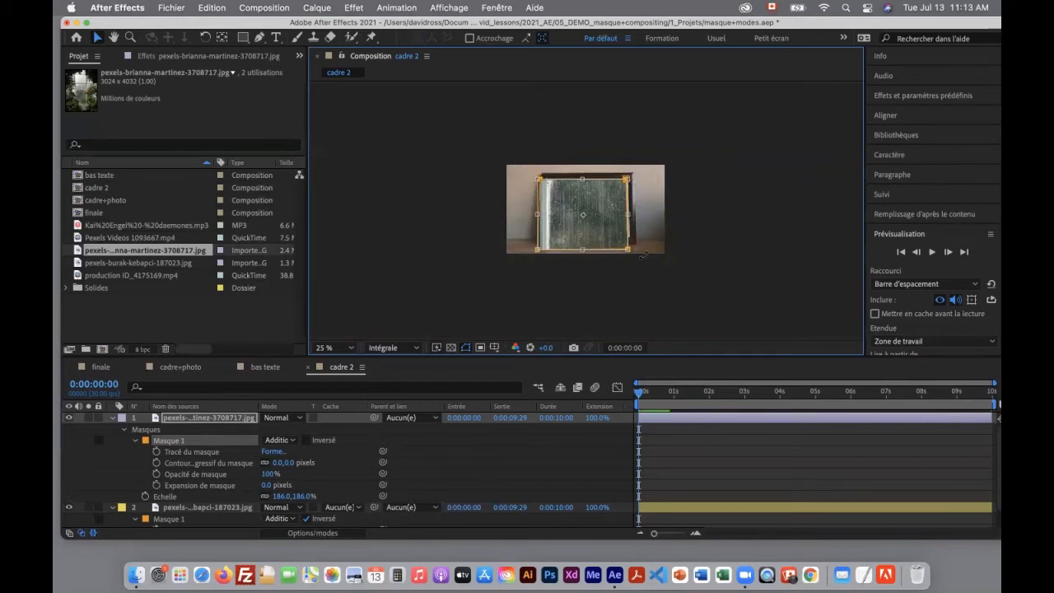
pyautogui.click(644, 255)
# Set the window photo mask's feather to 33 pixels and its expansion to -17 pixels, with the composition fitted in the viewer
pyautogui.click(329, 347)
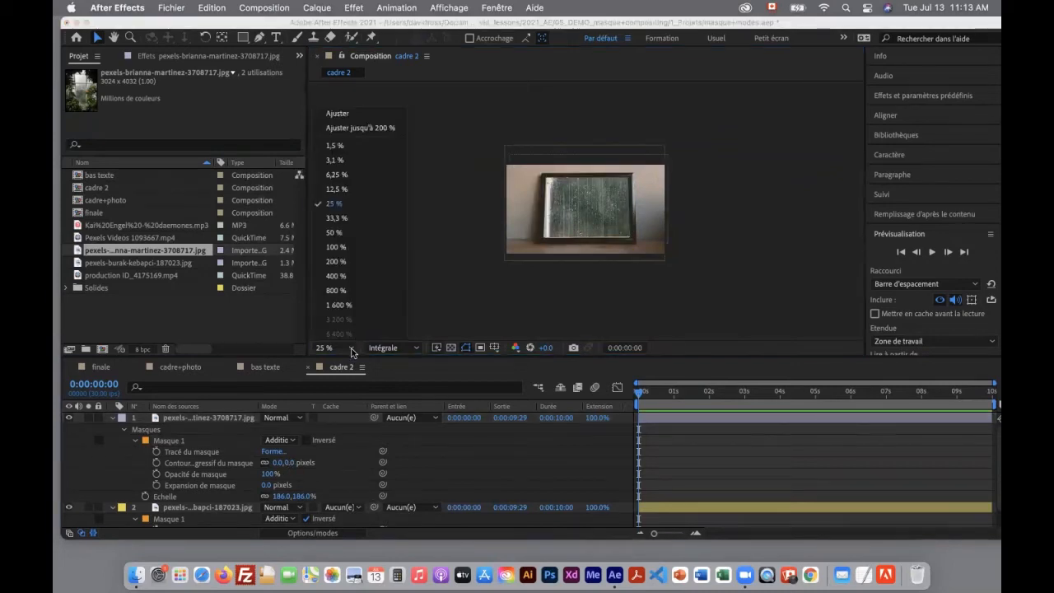
pyautogui.click(362, 127)
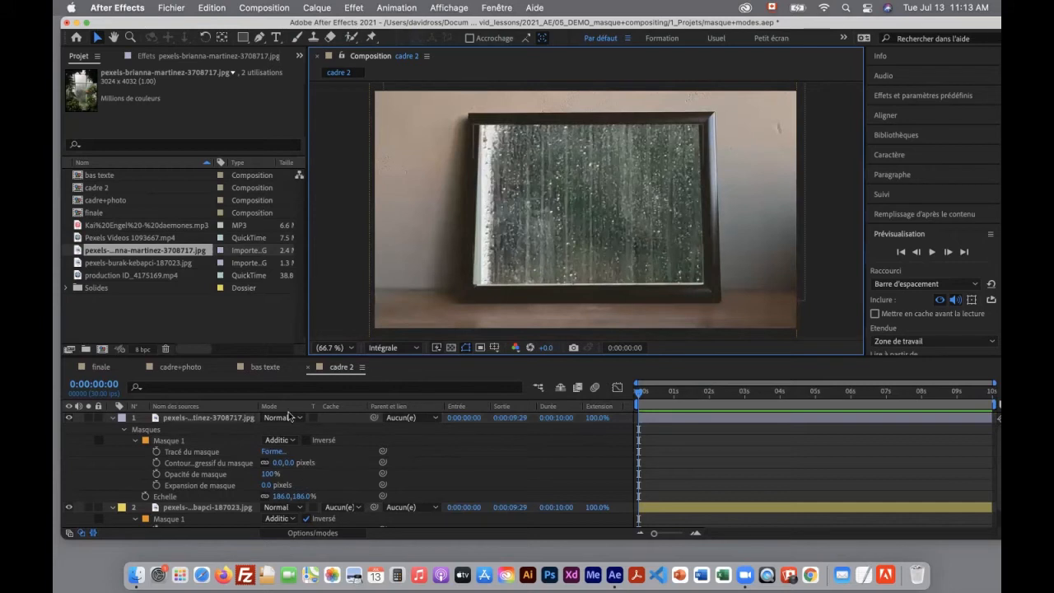
pyautogui.moveTo(276, 462); pyautogui.dragTo(251, 484)
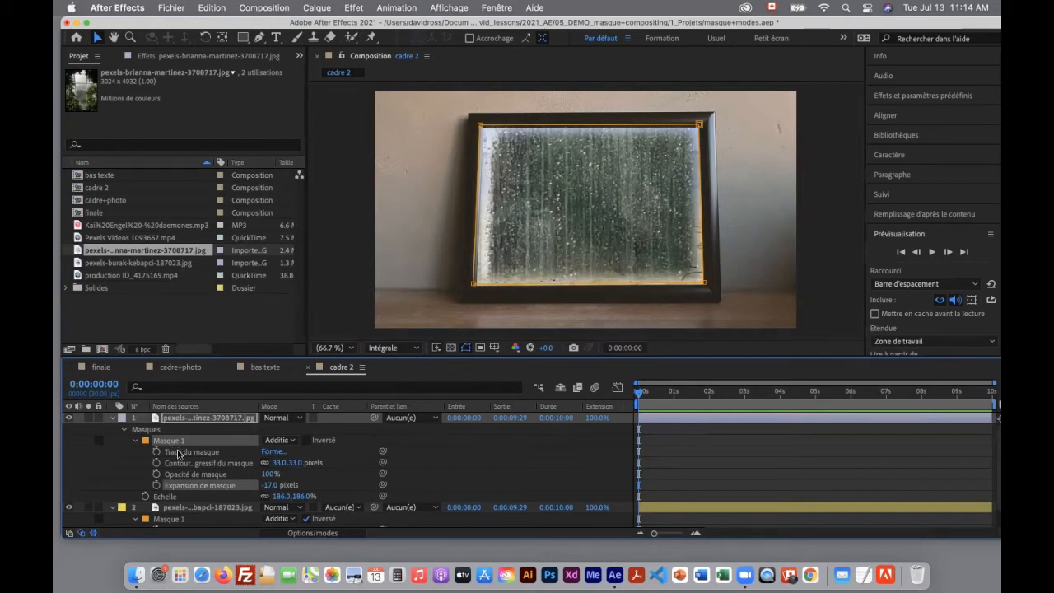
# Reveal the window photo layer's Opacité, try different values, and return it to 100%
pyautogui.click(216, 419)
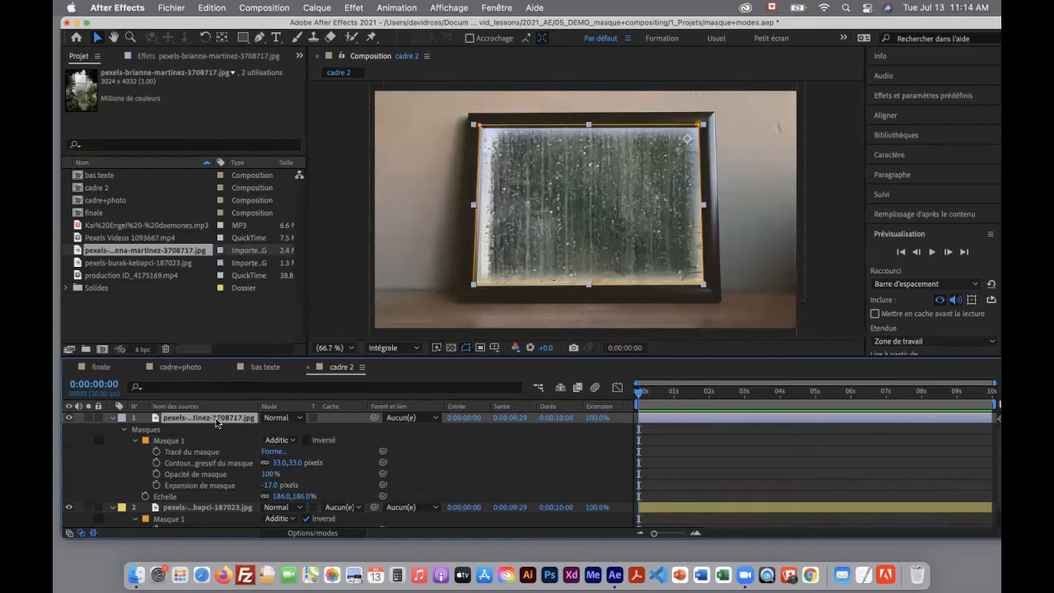
pyautogui.press('t')
pyautogui.moveTo(269, 429)
pyautogui.mouseDown()
pyautogui.moveTo(230, 431)
pyautogui.moveTo(283, 432)
pyautogui.mouseUp()
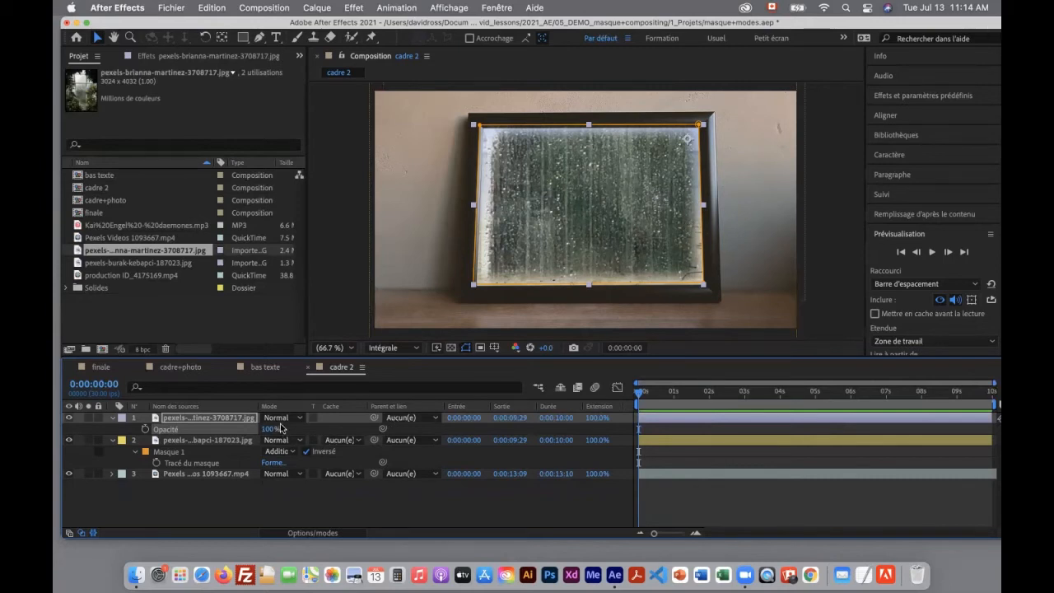
# Enlarge the timeline area and check the Modes entry in the list of timeline columns
pyautogui.moveTo(283, 357); pyautogui.dragTo(287, 321)
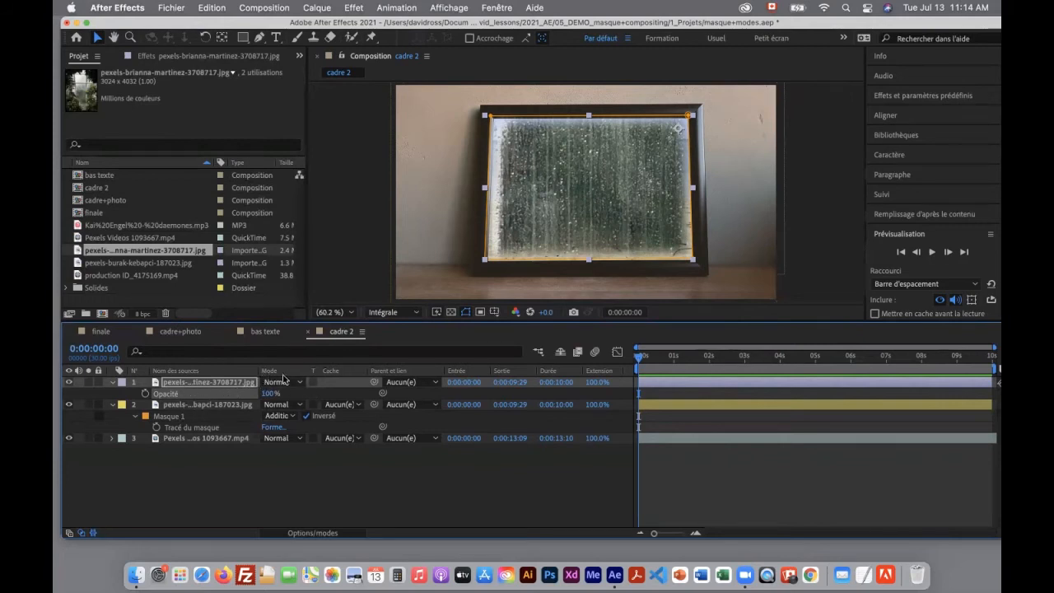
pyautogui.moveTo(268, 370)
pyautogui.mouseDown()
pyautogui.moveTo(395, 371)
pyautogui.moveTo(269, 374)
pyautogui.mouseUp()
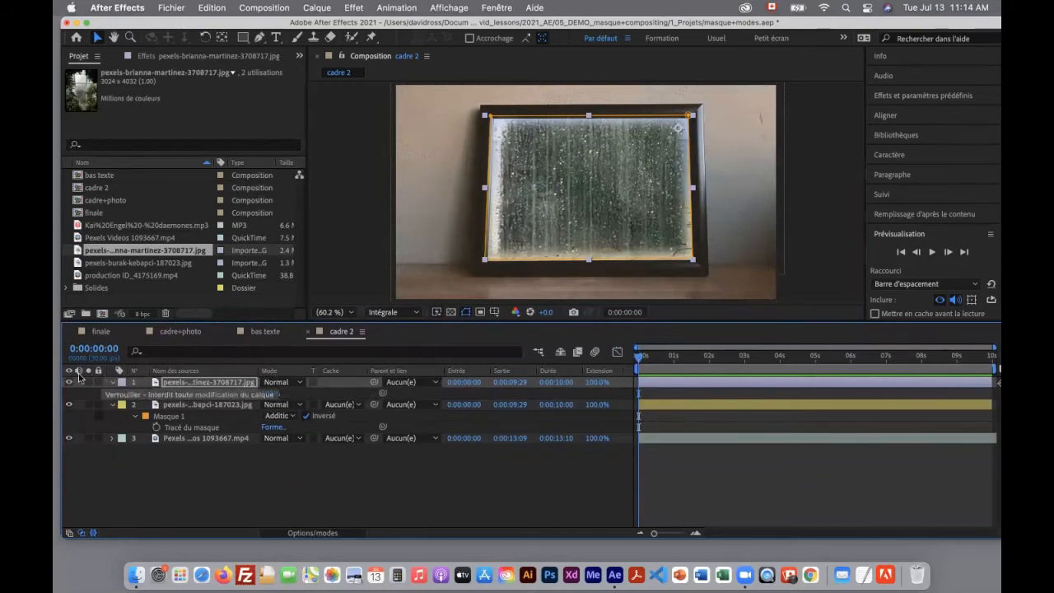
pyautogui.rightClick(239, 375)
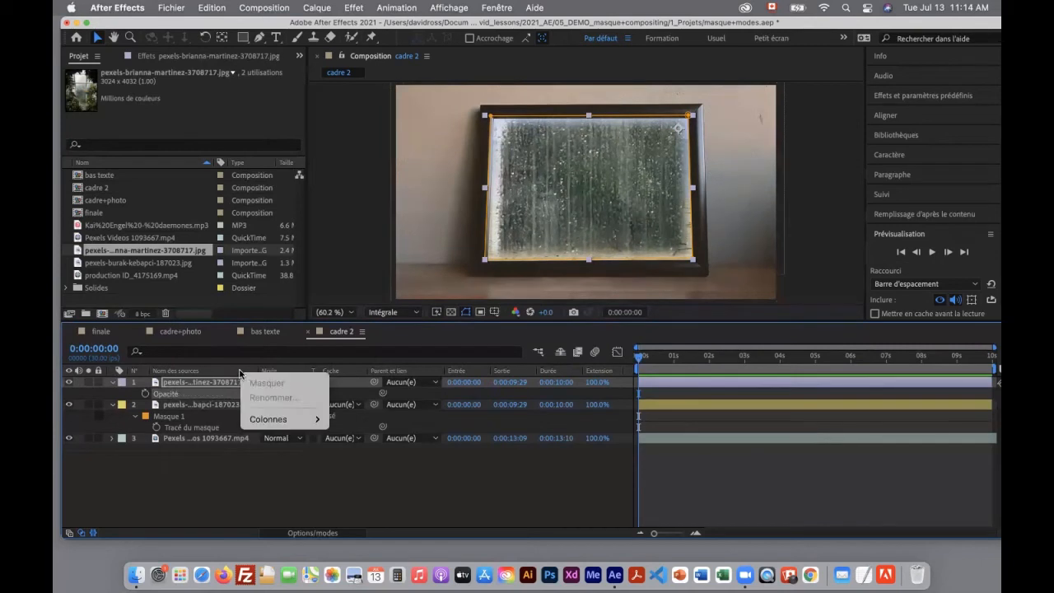
pyautogui.moveTo(265, 422)
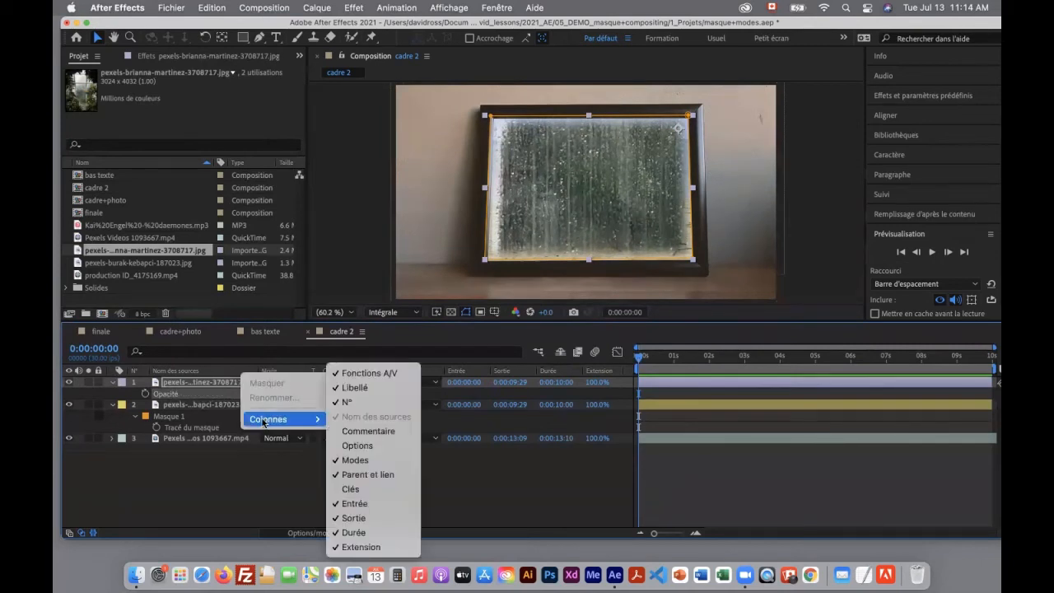
pyautogui.click(357, 463)
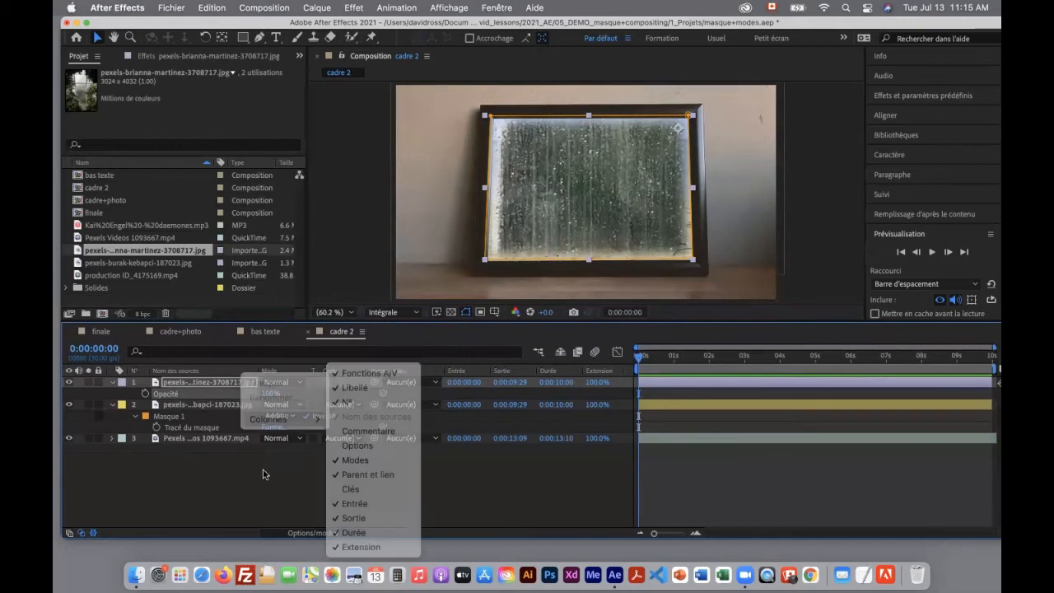
# Set the window photo layer's blending mode to Eclaircir
pyautogui.click(302, 384)
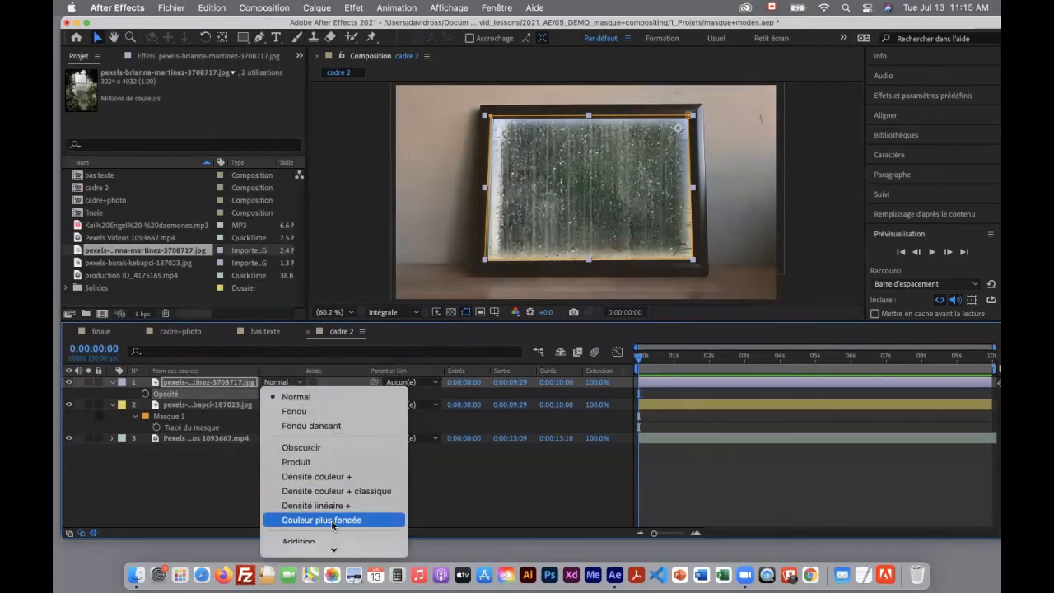
pyautogui.scroll(-3, 333, 525)
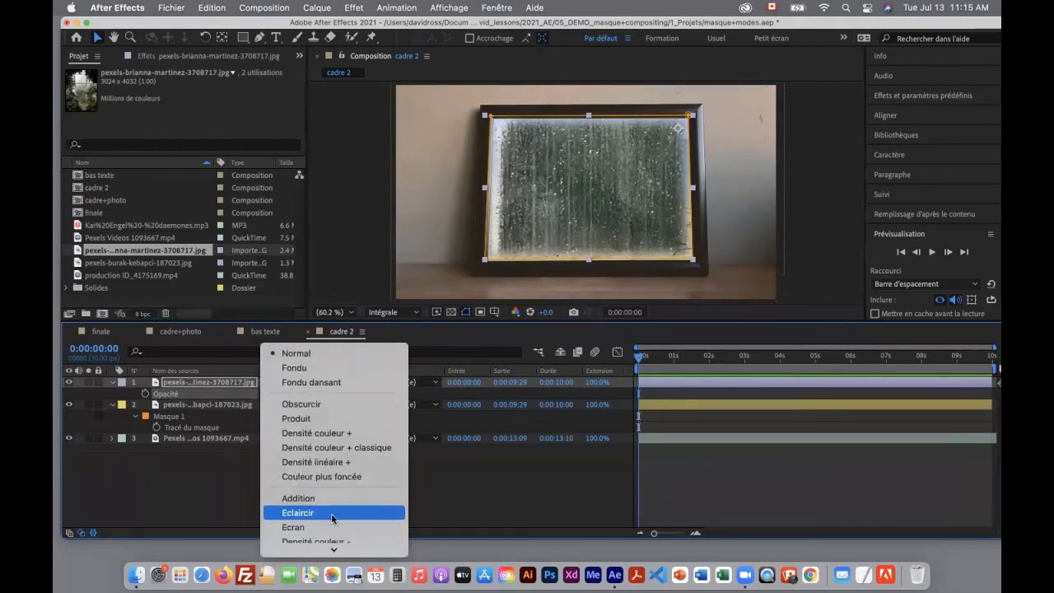
pyautogui.click(333, 517)
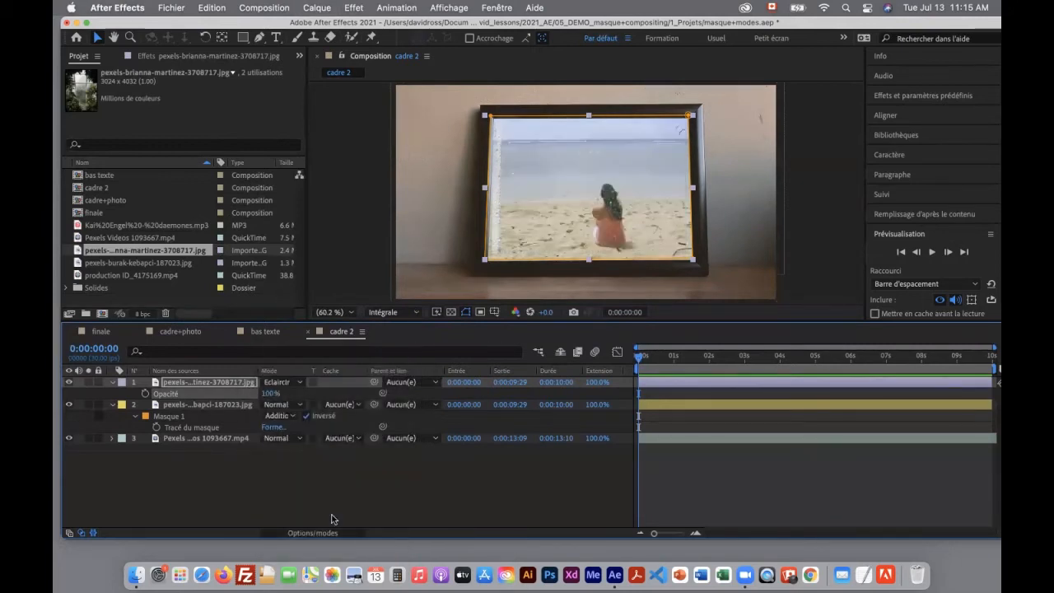
# Try the Ecran blending mode on the window photo layer and return it to Eclaircir
pyautogui.click(298, 383)
pyautogui.scroll(-5, 313, 449)
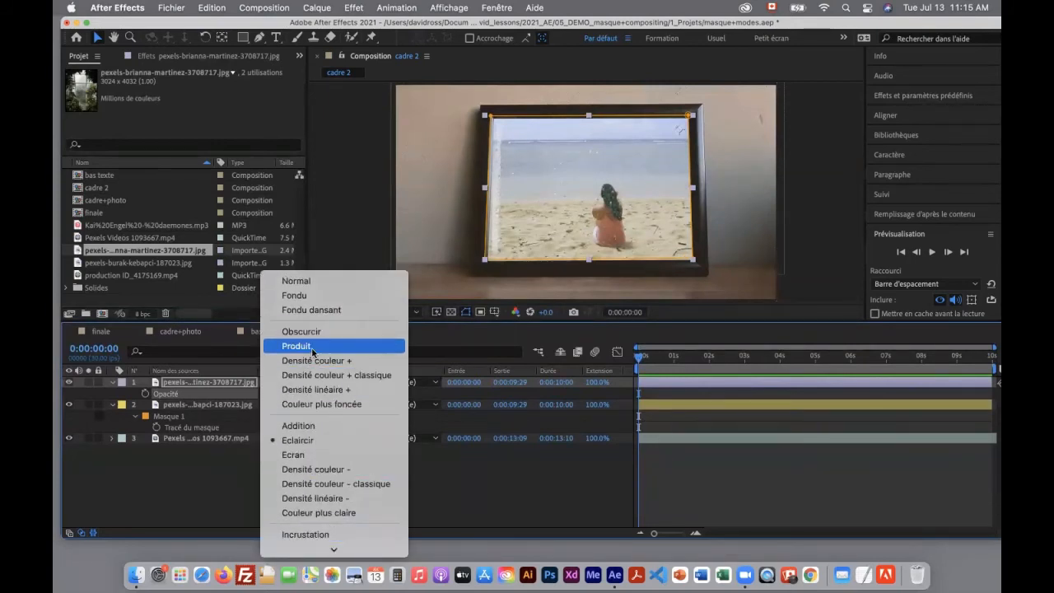
pyautogui.click(318, 459)
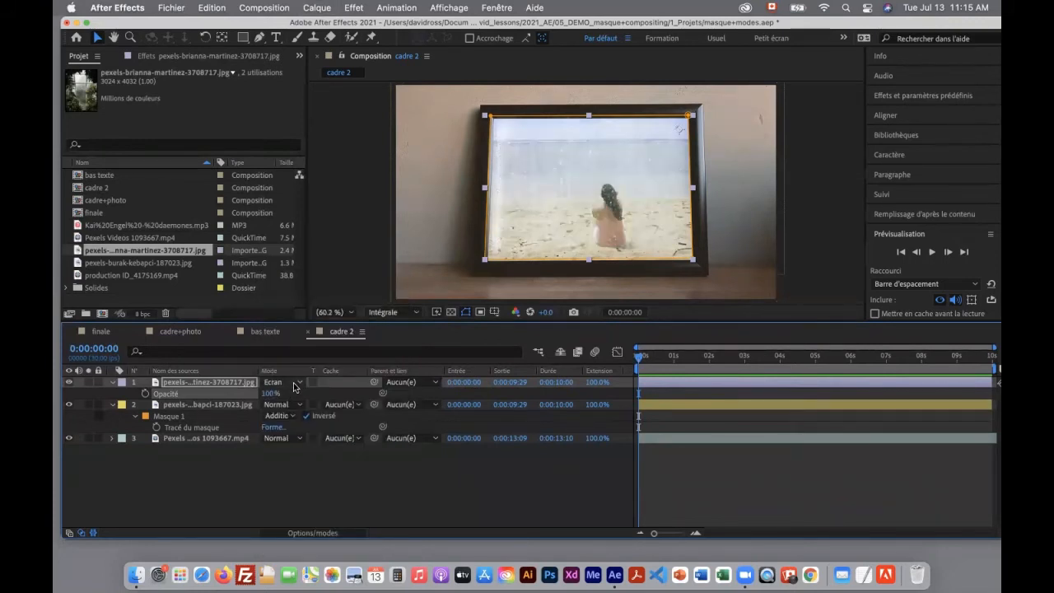
pyautogui.click(294, 383)
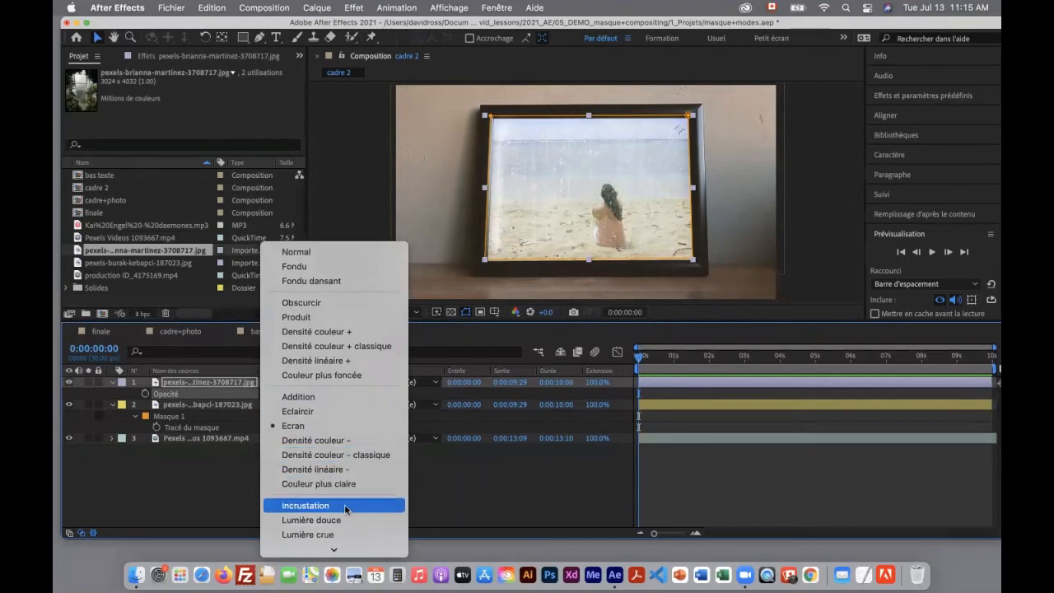
pyautogui.click(331, 412)
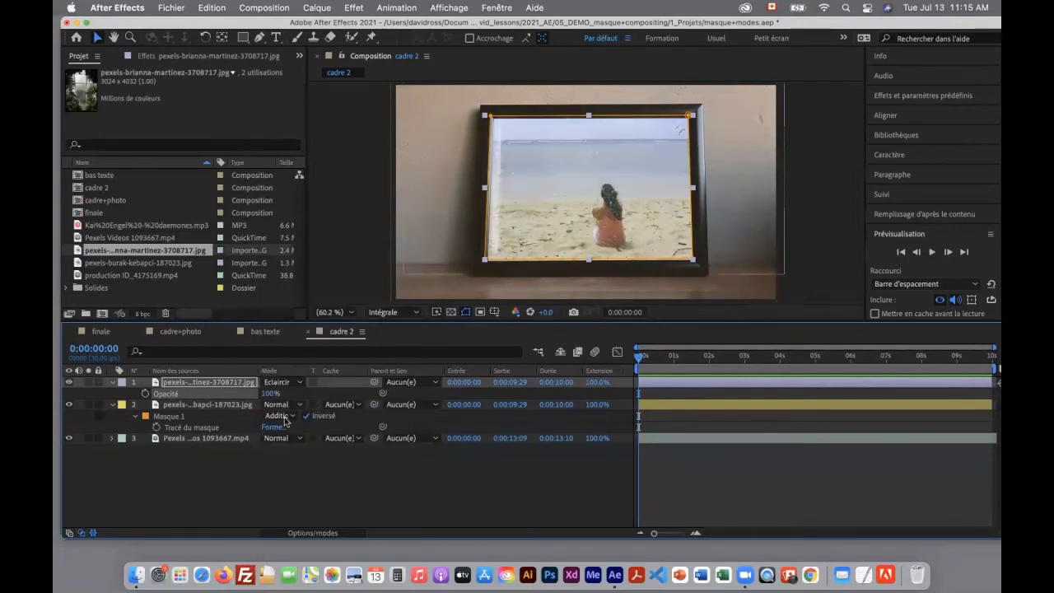
# Lower the window photo layer's Opacité to 36% and repeatedly toggle its visibility to compare the picture with and without it
pyautogui.moveTo(267, 395); pyautogui.dragTo(223, 394)
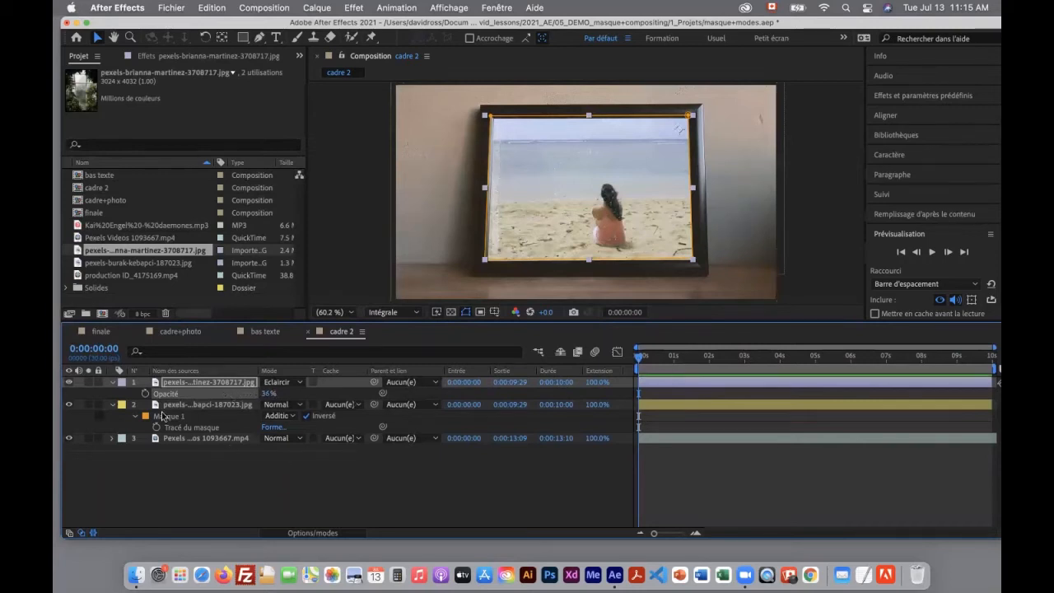
pyautogui.click(70, 384)
pyautogui.click(70, 384)
pyautogui.click(70, 385)
pyautogui.click(70, 384)
pyautogui.click(70, 384)
pyautogui.click(70, 384)
pyautogui.click(70, 384)
pyautogui.click(70, 385)
pyautogui.click(70, 385)
# Enlarge the composition viewer and compare the framed picture with the window photo layer hidden and shown
pyautogui.moveTo(482, 326); pyautogui.dragTo(479, 416)
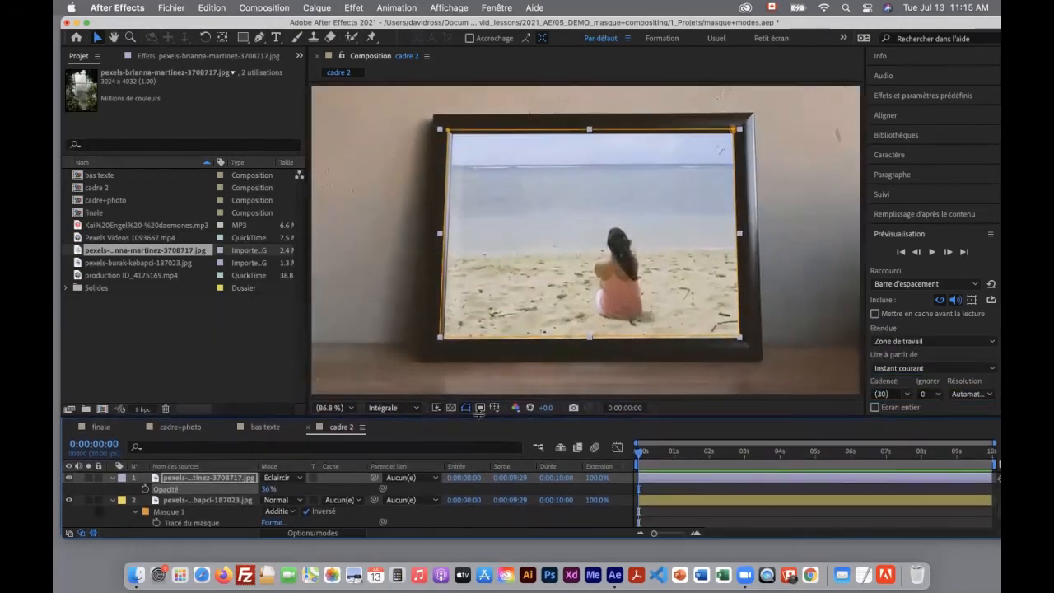
pyautogui.click(70, 478)
pyautogui.click(70, 481)
pyautogui.click(70, 480)
pyautogui.click(70, 481)
pyautogui.click(71, 481)
pyautogui.click(71, 482)
pyautogui.click(70, 479)
pyautogui.click(70, 479)
pyautogui.click(70, 480)
pyautogui.click(69, 480)
# Hide the mask and shape paths in the viewer and compare the window texture on and off again, leaving the layer shown
pyautogui.click(466, 409)
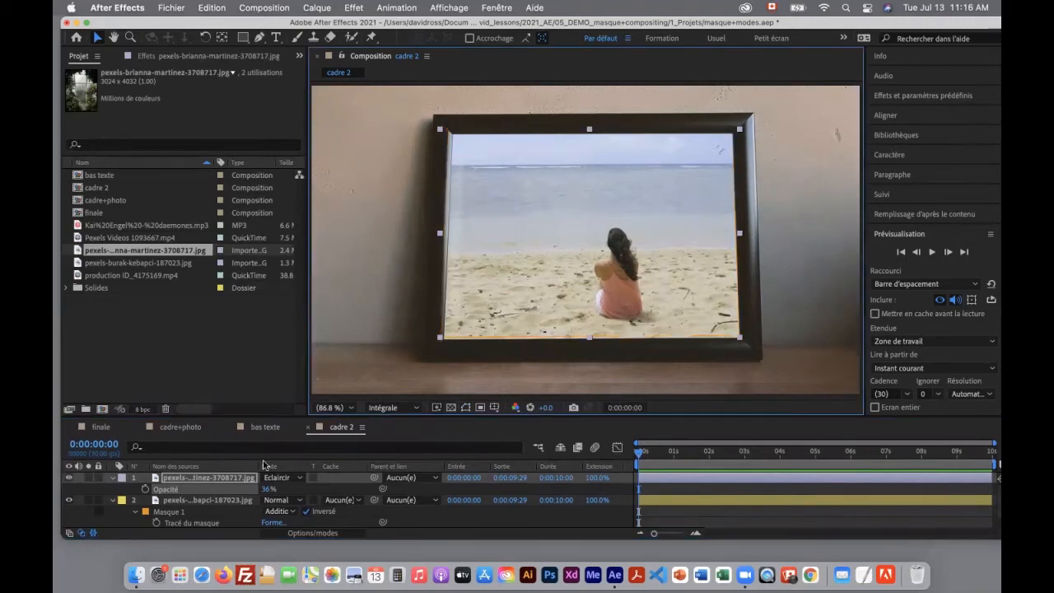
pyautogui.click(69, 479)
pyautogui.click(69, 479)
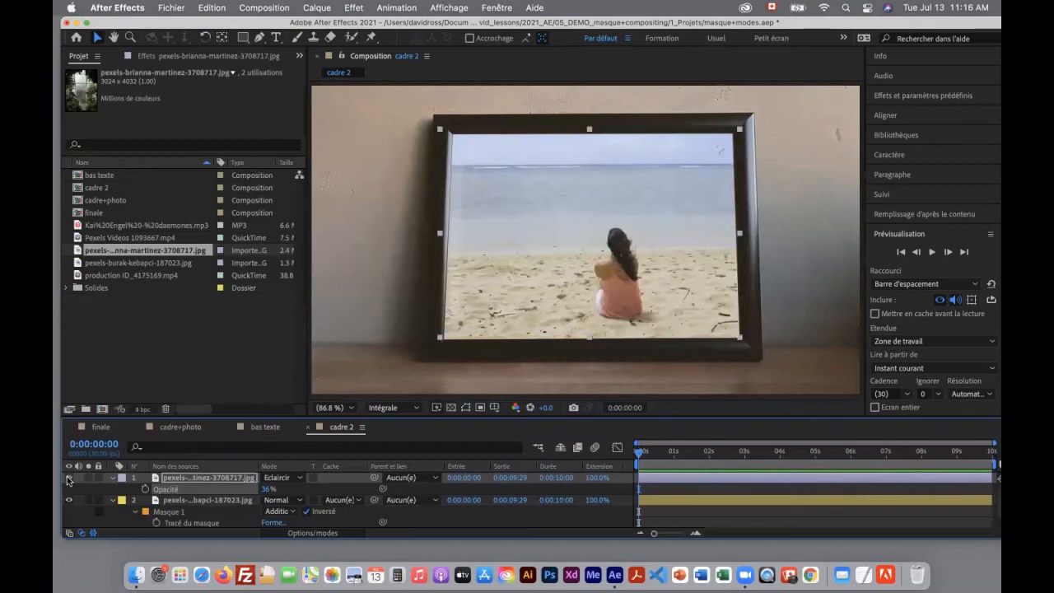
pyautogui.click(69, 478)
pyautogui.click(69, 478)
pyautogui.moveTo(258, 418); pyautogui.dragTo(258, 321)
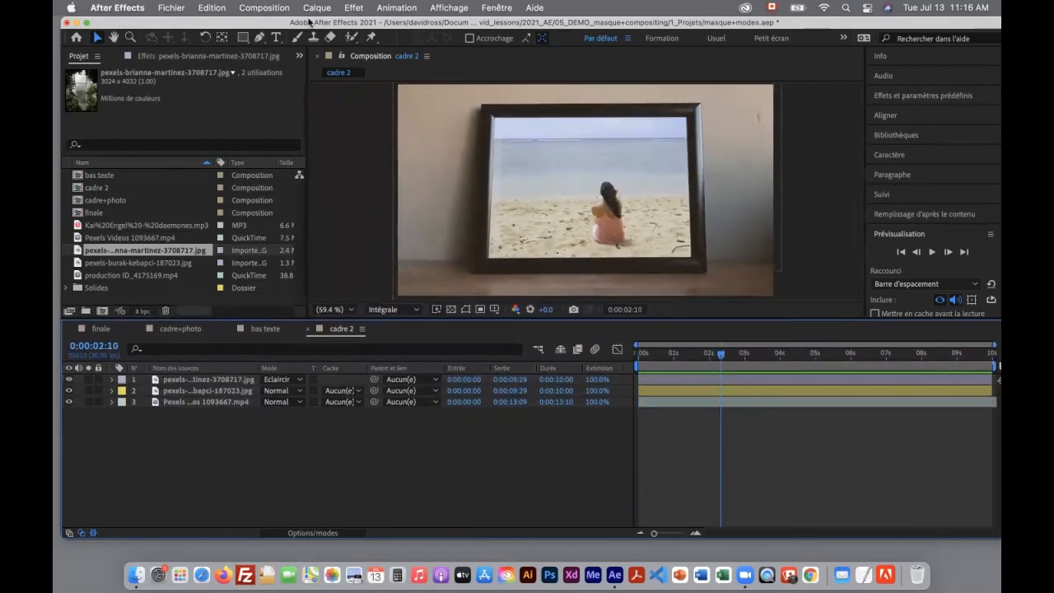
# Create a new 1920 x 1080 composition named "finale 2" at 30 fps with a 20-second duration
pyautogui.click(282, 9)
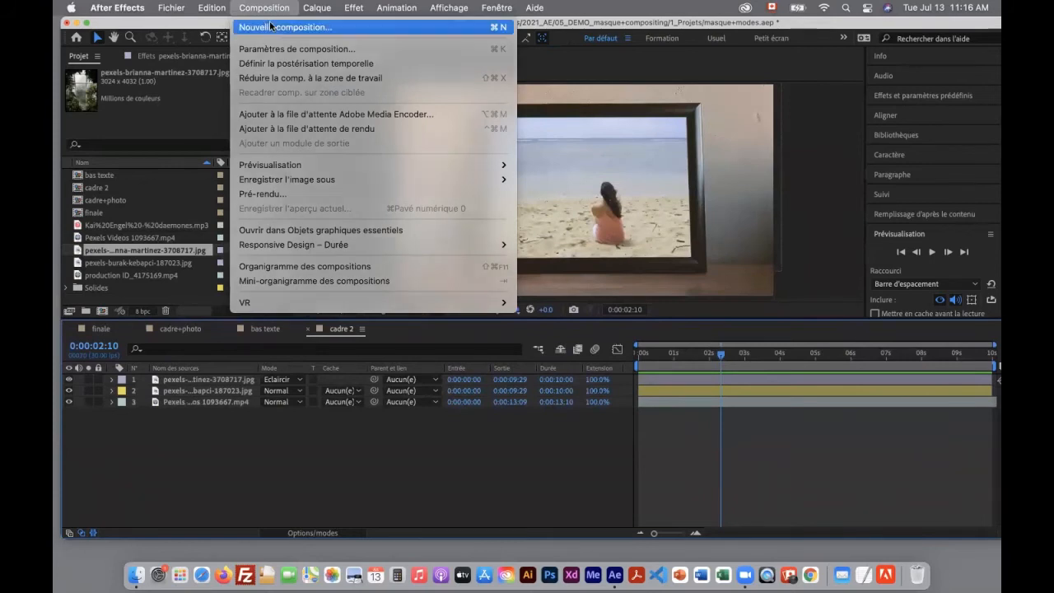
pyautogui.click(270, 27)
pyautogui.write('finale 2')
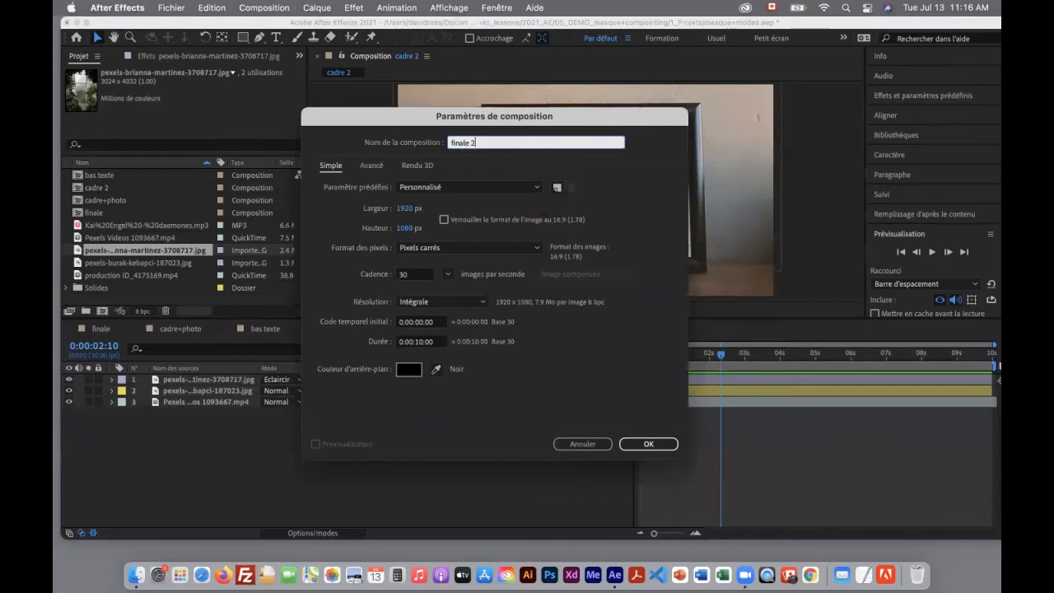
pyautogui.press('Return')
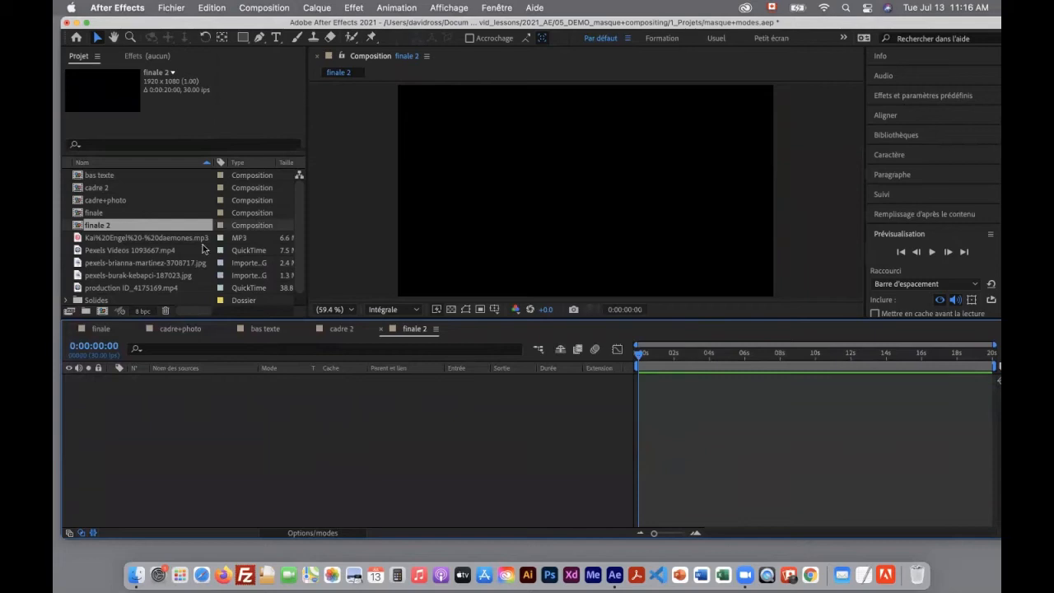
# Add the daemones MP3 music to the finale 2 composition and set its layer label color to Pourpre
pyautogui.moveTo(144, 240); pyautogui.dragTo(181, 388)
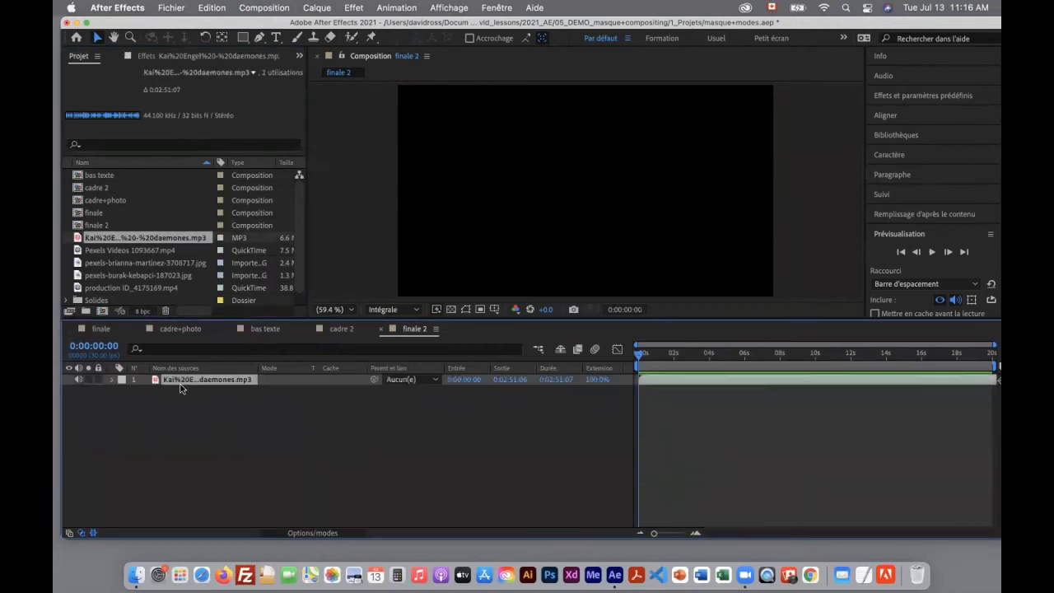
pyautogui.click(121, 379)
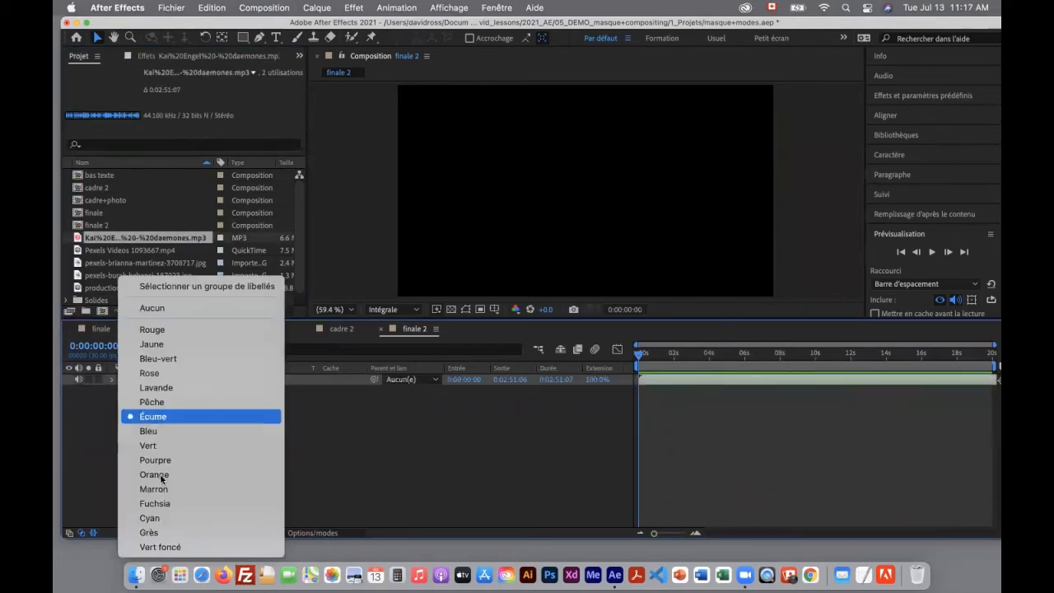
pyautogui.click(169, 463)
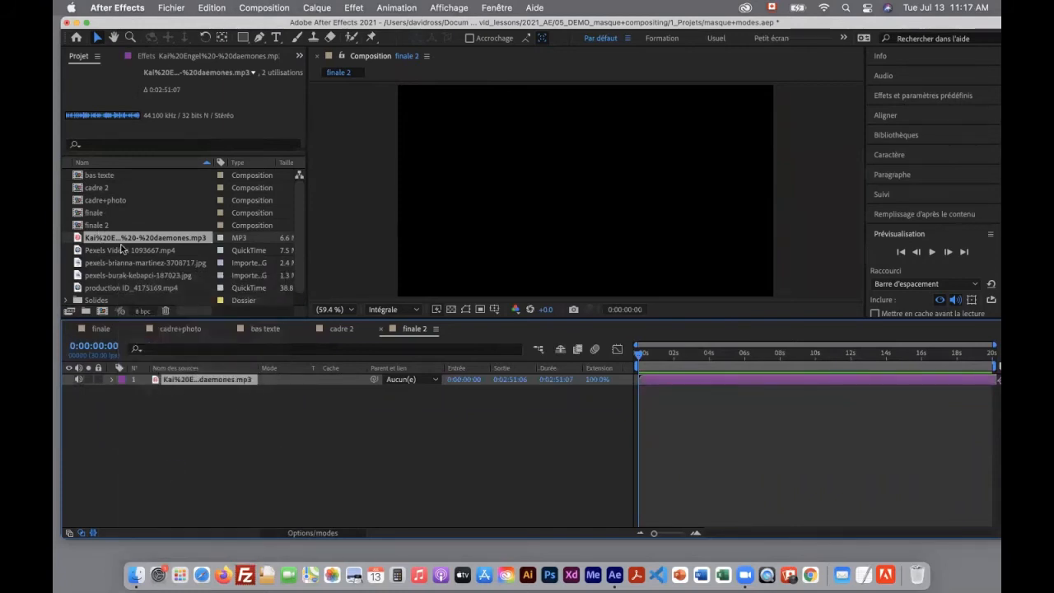
# Place the cadre 2 composition above the music layer and preview finale 2 with sound
pyautogui.click(92, 190)
pyautogui.moveTo(91, 192); pyautogui.dragTo(177, 378)
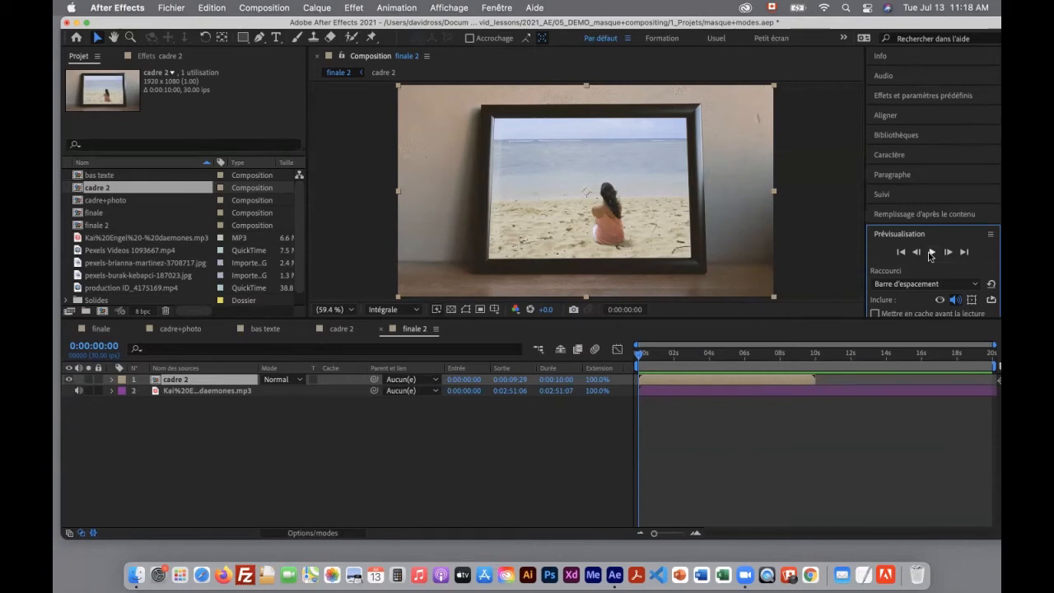
pyautogui.click(933, 252)
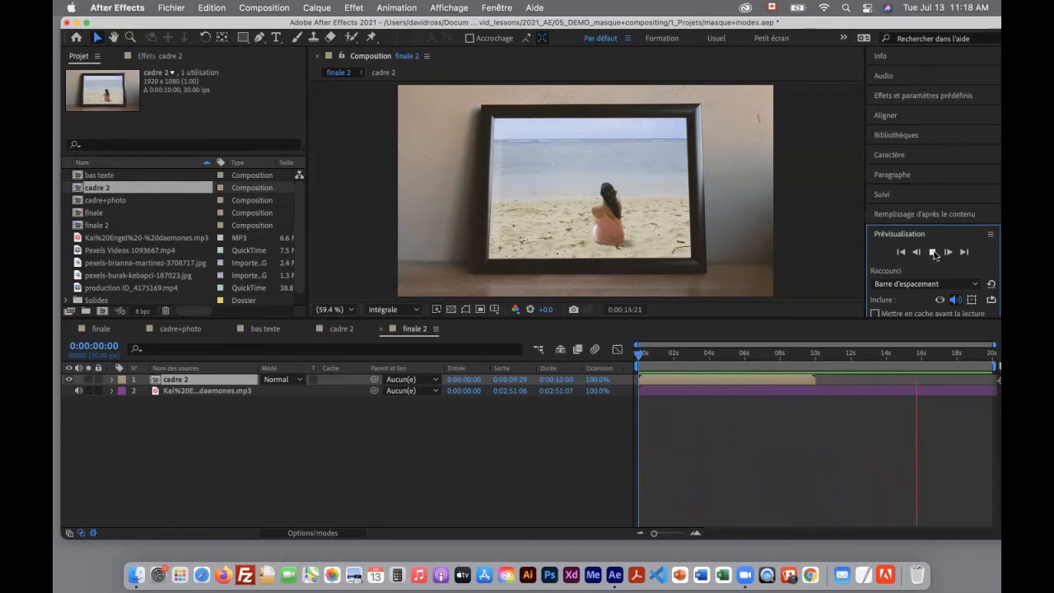
pyautogui.click(933, 252)
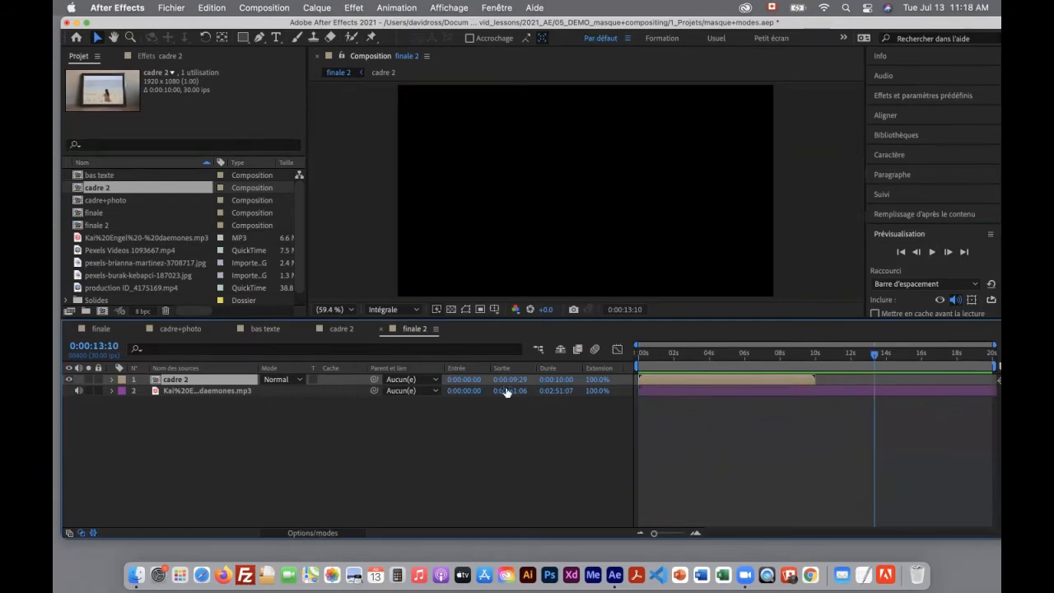
# Display the music layer's waveform and shift the cadre 2 layer so it ends at 0:00:12:02, where the music intensifies
pyautogui.click(241, 393)
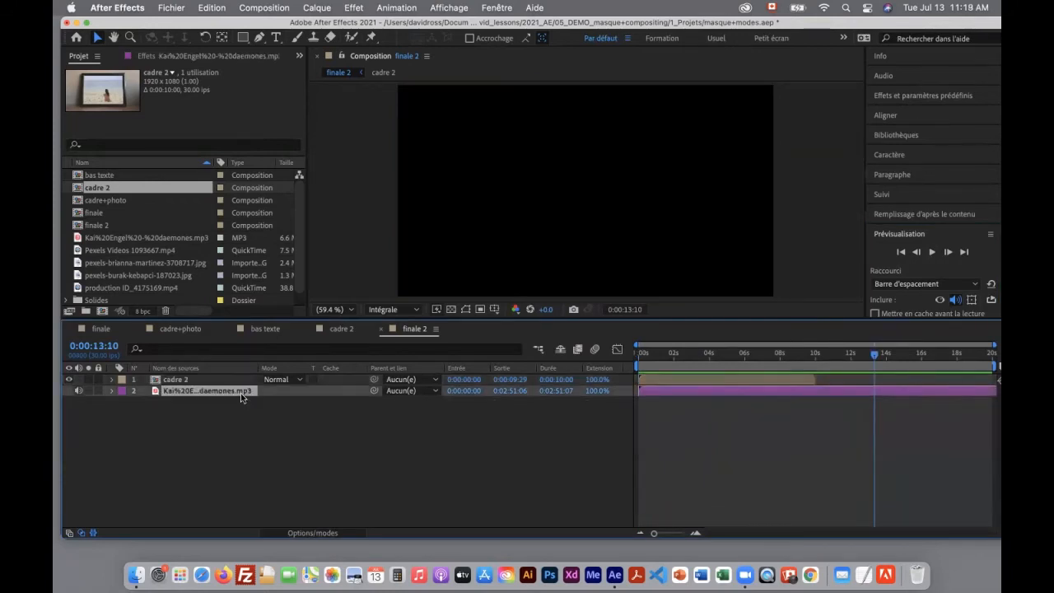
pyautogui.press('l')
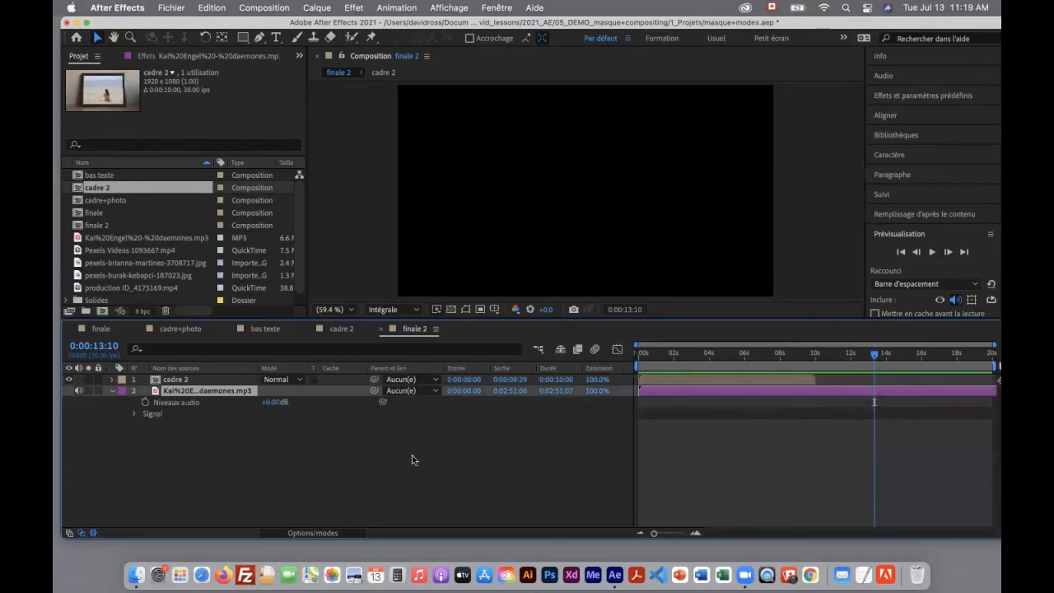
pyautogui.click(135, 415)
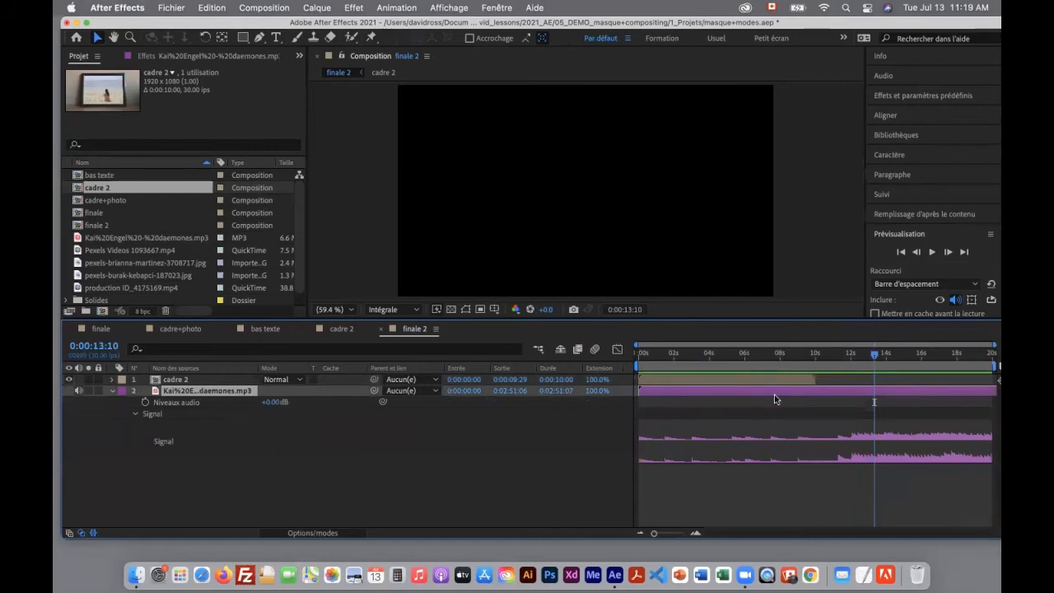
pyautogui.moveTo(876, 358); pyautogui.dragTo(852, 357)
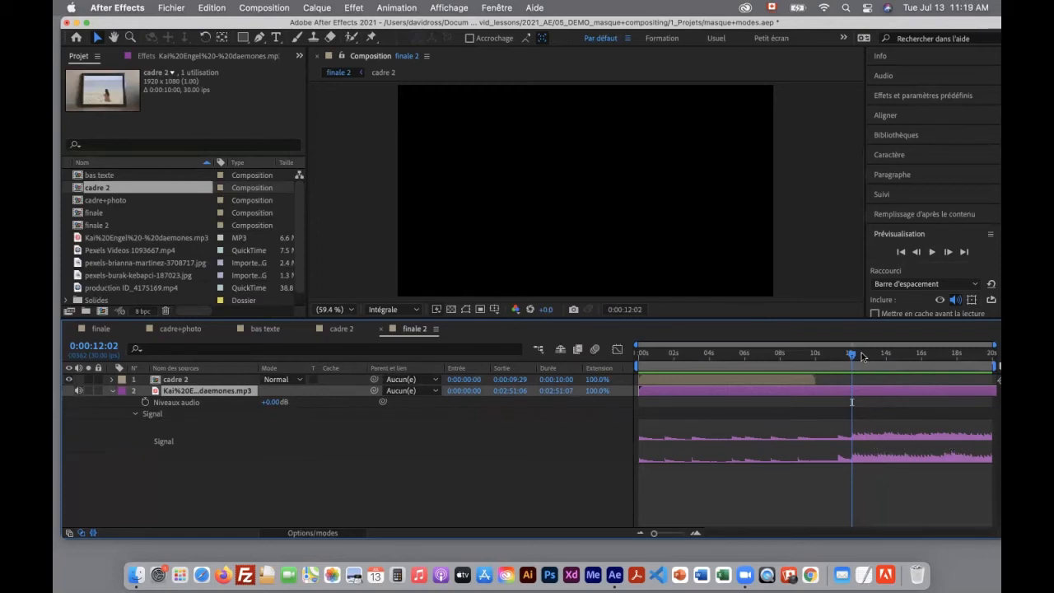
pyautogui.moveTo(792, 381); pyautogui.dragTo(829, 382)
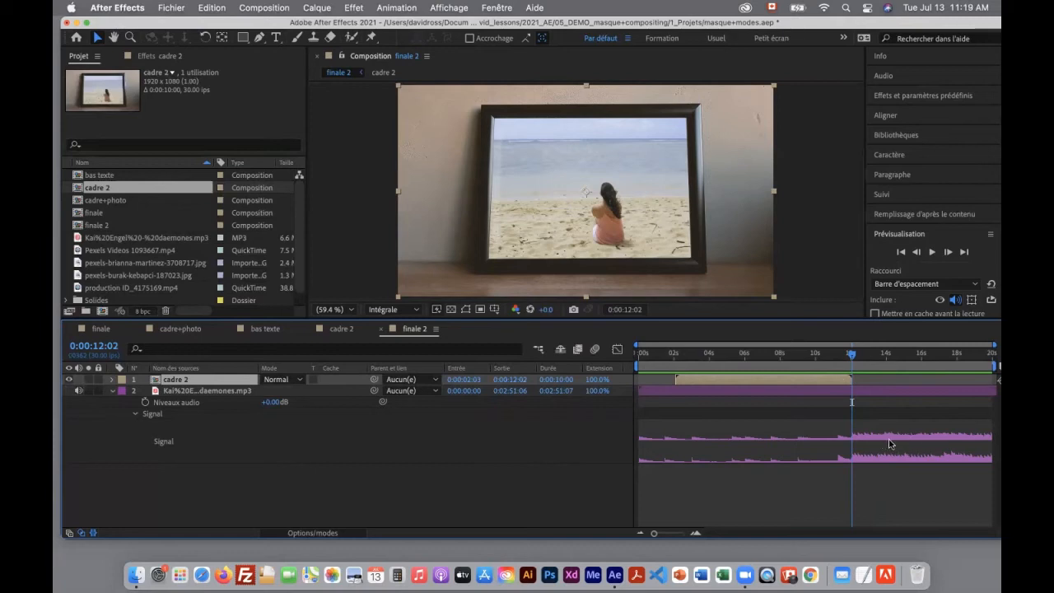
# Add Pexels Videos 1093667.mp4 above cadre 2 and move it to start at 0:00:12:03, right after that layer ends
pyautogui.click(120, 250)
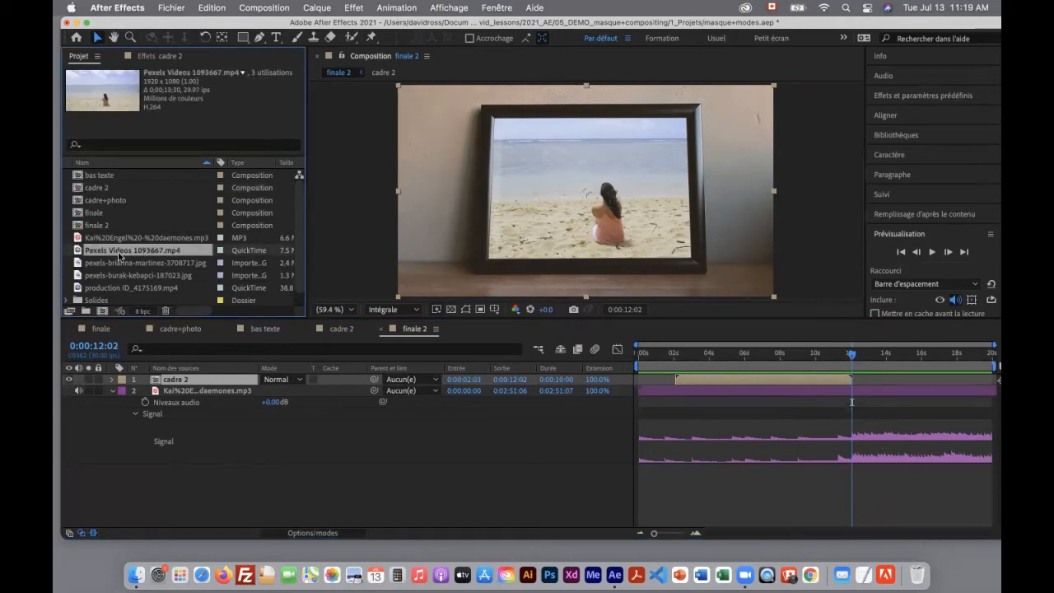
pyautogui.moveTo(121, 255); pyautogui.dragTo(169, 379)
pyautogui.moveTo(660, 383); pyautogui.dragTo(882, 387)
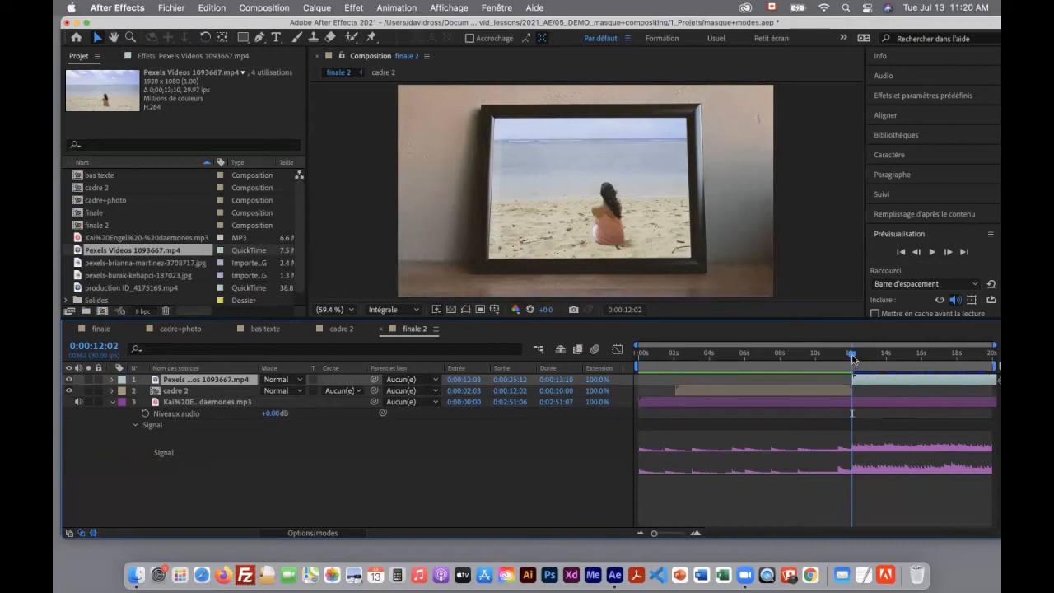
# Preview the cut from cadre 2 to the beach video from 0:00:10:20, and place the current time at 0:00:10:28
pyautogui.moveTo(852, 359); pyautogui.dragTo(826, 356)
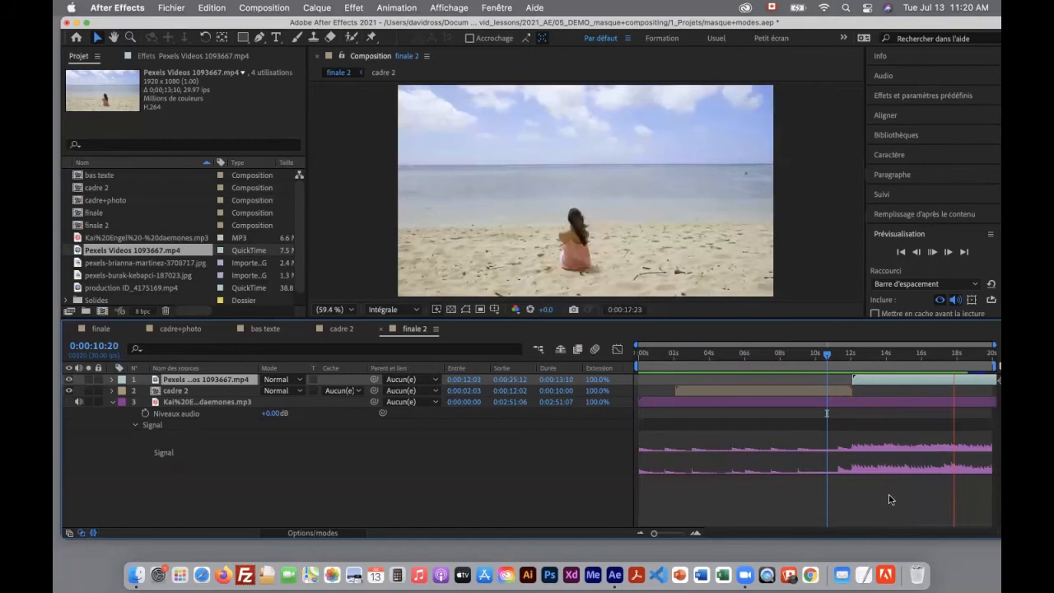
pyautogui.moveTo(840, 356); pyautogui.dragTo(833, 356)
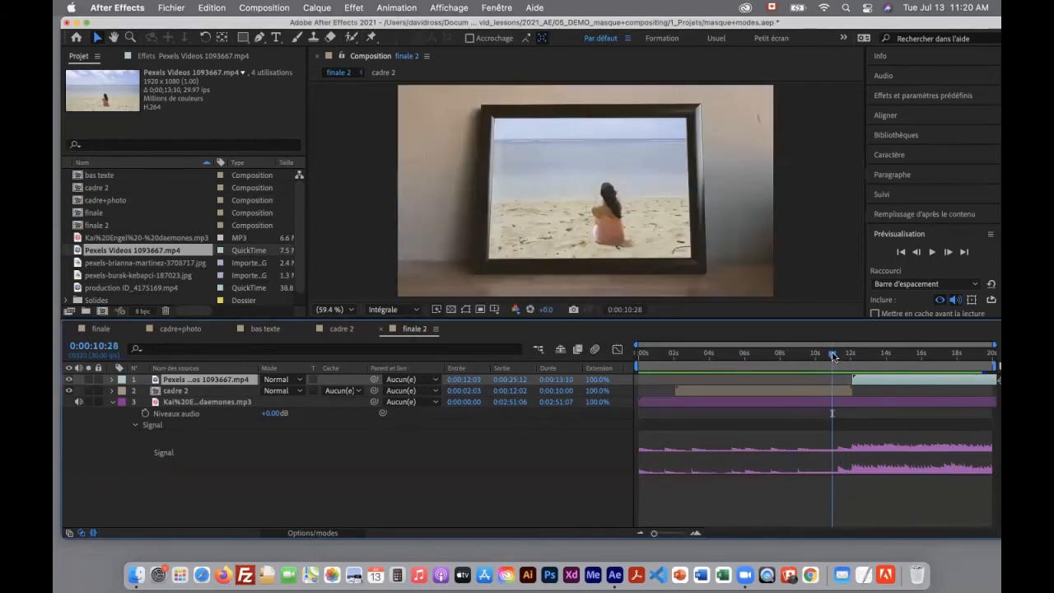
# Preview the cut to the beach video, and set cadre 2's horizontal position to 905 with the current time at 0:00:11:29
pyautogui.press('space')
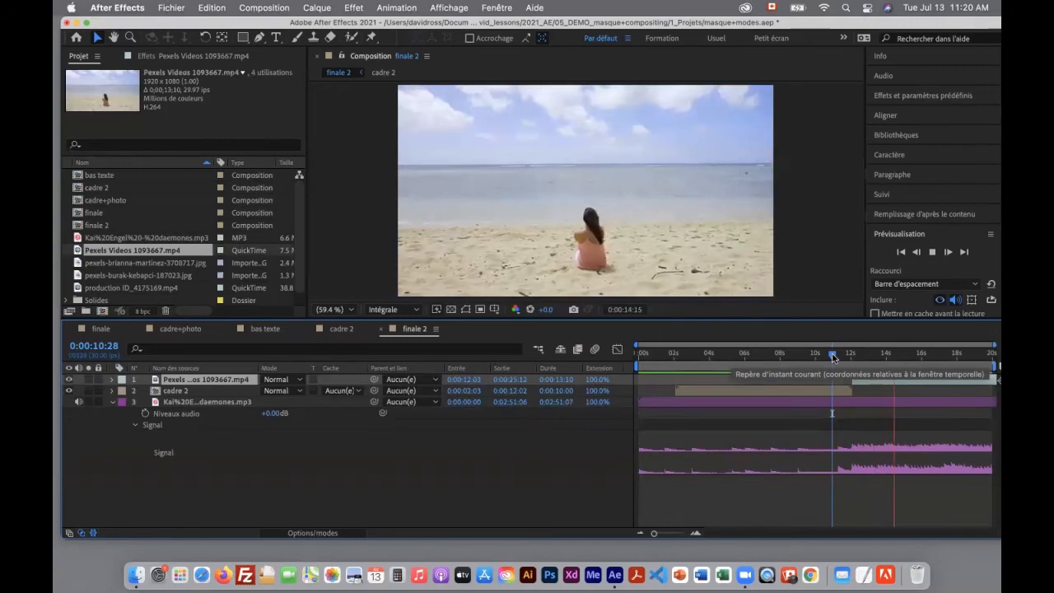
pyautogui.moveTo(851, 356); pyautogui.dragTo(845, 363)
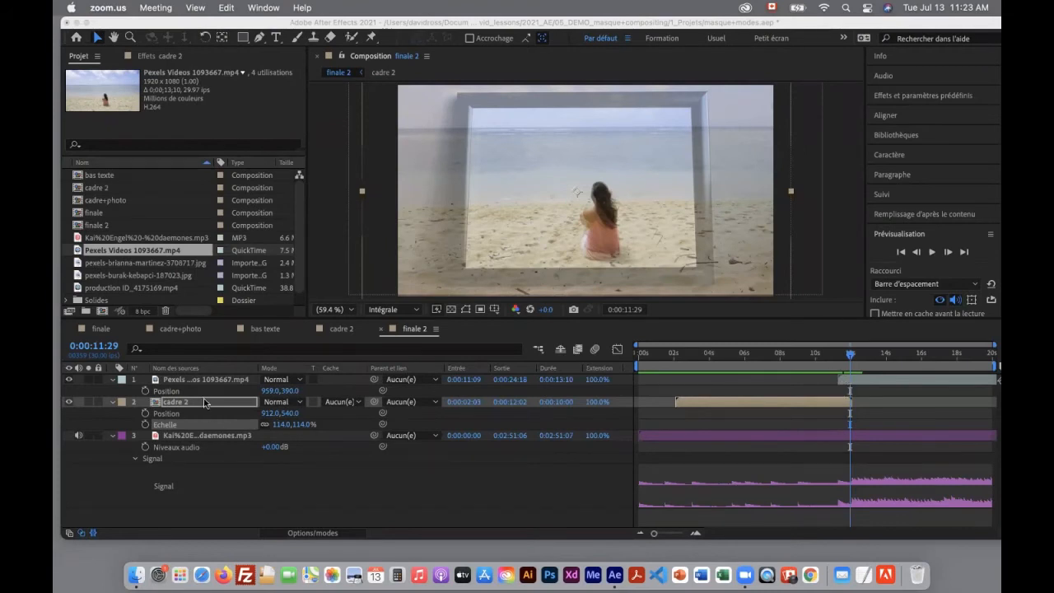
pyautogui.click(203, 405)
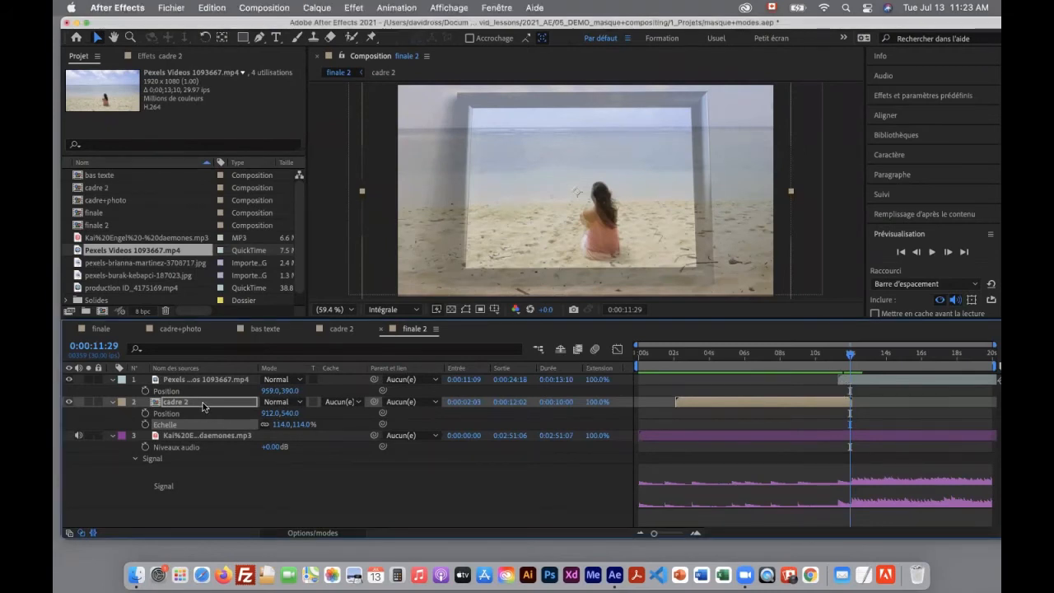
pyautogui.press('u')
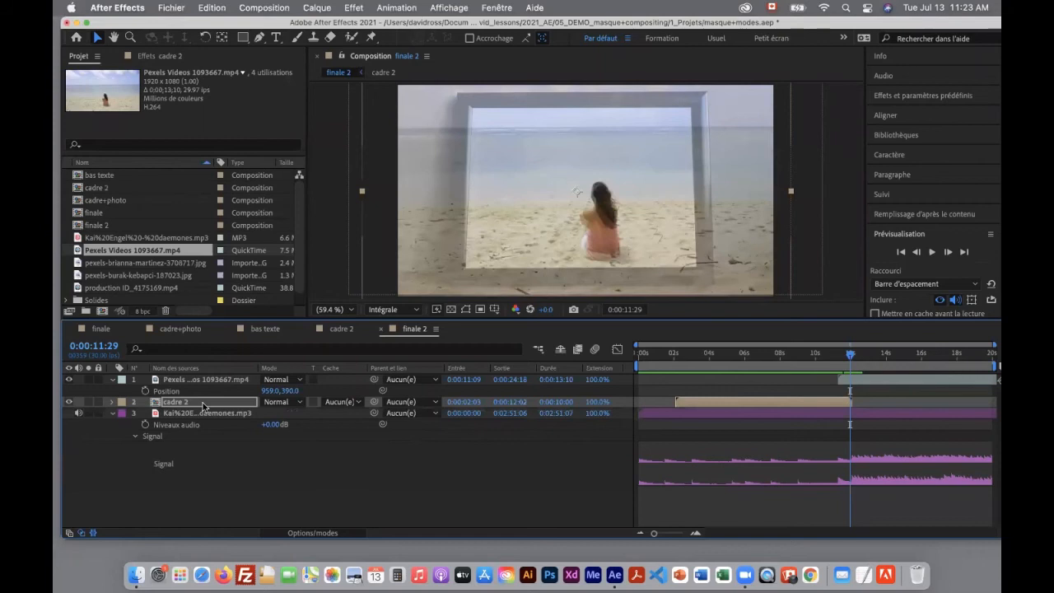
pyautogui.press('p')
pyautogui.hotkey('shift', 's')
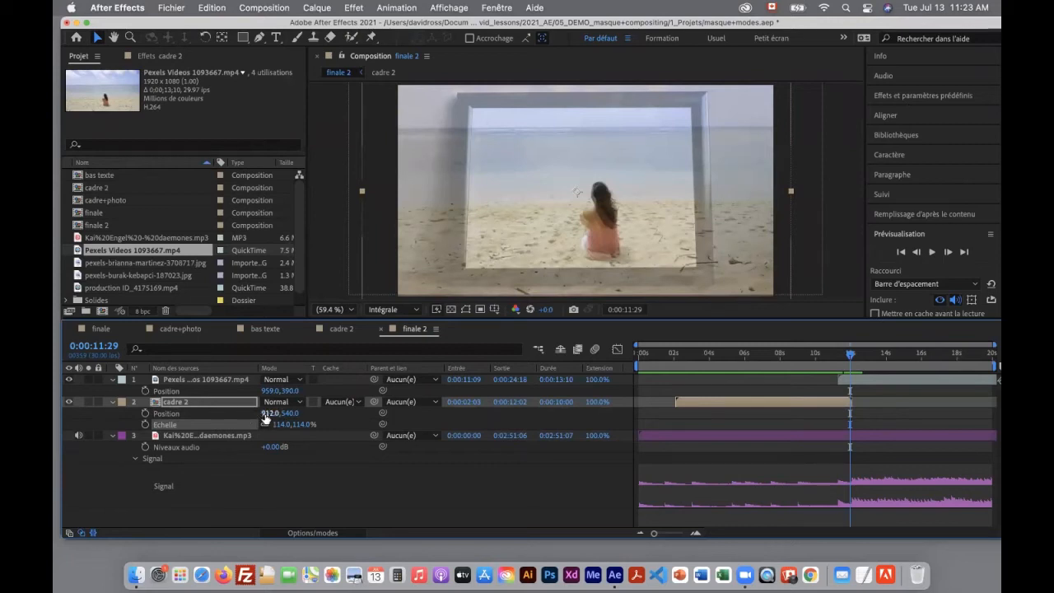
pyautogui.moveTo(269, 413); pyautogui.dragTo(261, 413)
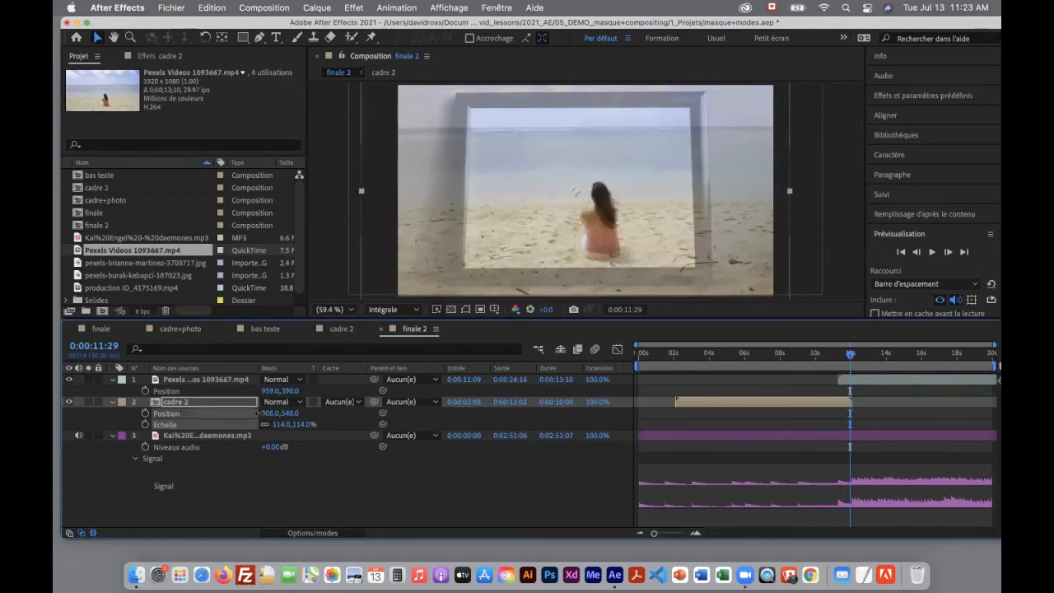
# Make the beach video semi-transparent at 50% opacity over cadre 2, and match cadre 2 to it with position 905, 570 and scale 117%
pyautogui.click(883, 380)
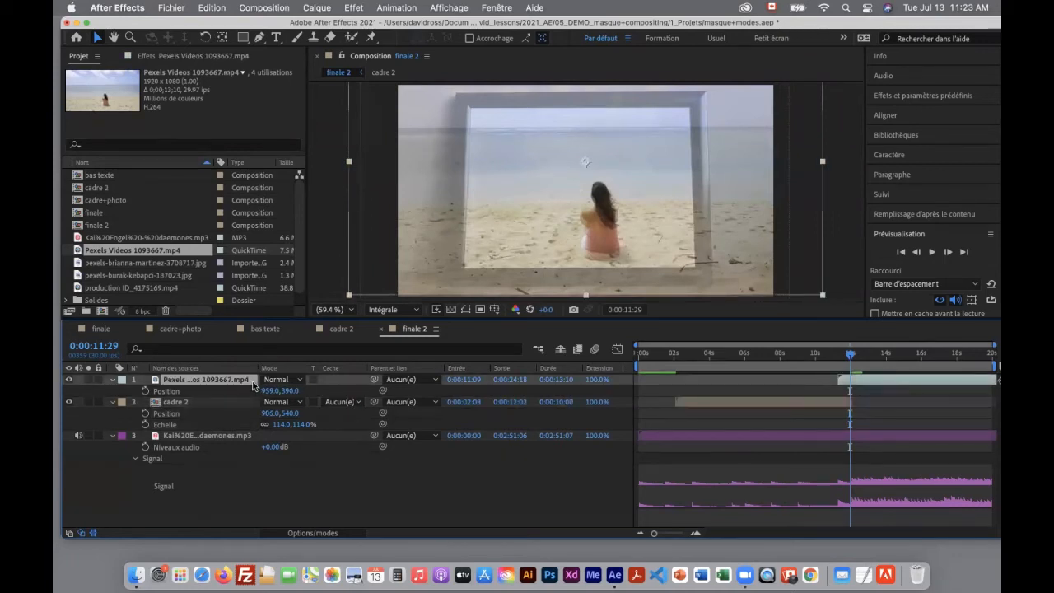
pyautogui.press('t')
pyautogui.moveTo(852, 378)
pyautogui.mouseDown()
pyautogui.moveTo(893, 380)
pyautogui.moveTo(863, 382)
pyautogui.mouseUp()
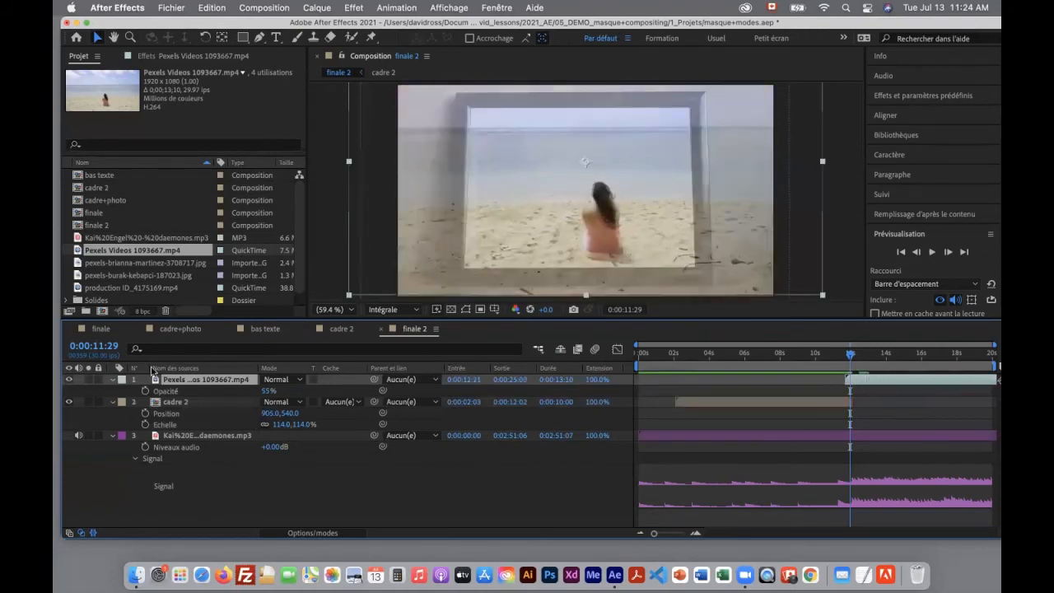
pyautogui.moveTo(267, 391); pyautogui.dragTo(289, 424)
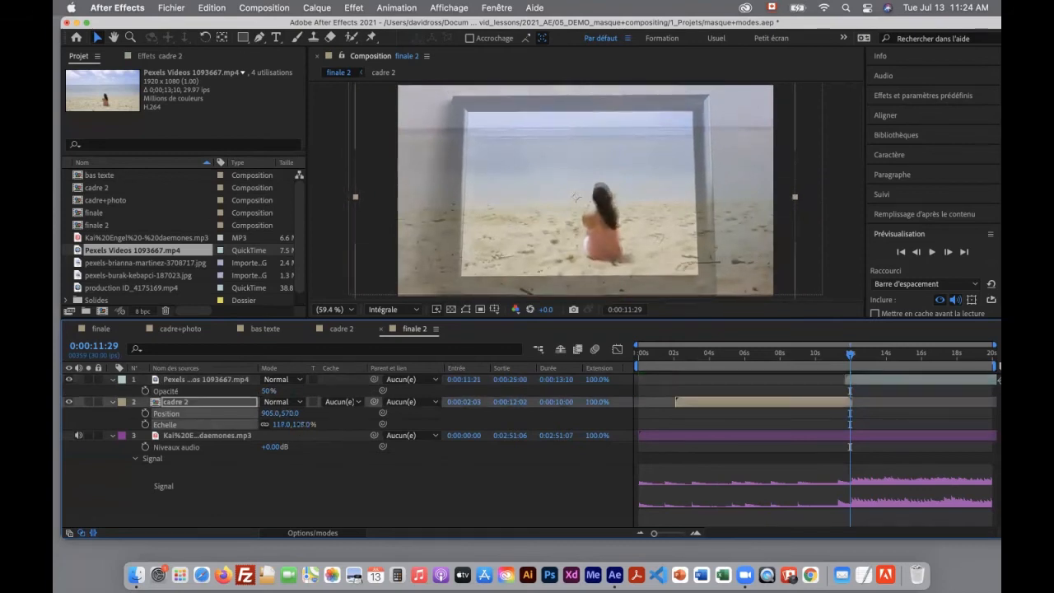
# Restore the beach video's opacity to 100% and move its layer to start at 0:00:12:02, right where cadre 2 ends
pyautogui.moveTo(855, 381); pyautogui.dragTo(868, 380)
pyautogui.moveTo(263, 392); pyautogui.dragTo(424, 391)
pyautogui.moveTo(853, 356)
pyautogui.mouseDown()
pyautogui.moveTo(830, 365)
pyautogui.moveTo(879, 366)
pyautogui.moveTo(833, 367)
pyautogui.moveTo(878, 368)
pyautogui.moveTo(833, 367)
pyautogui.moveTo(860, 367)
pyautogui.moveTo(851, 370)
pyautogui.mouseUp()
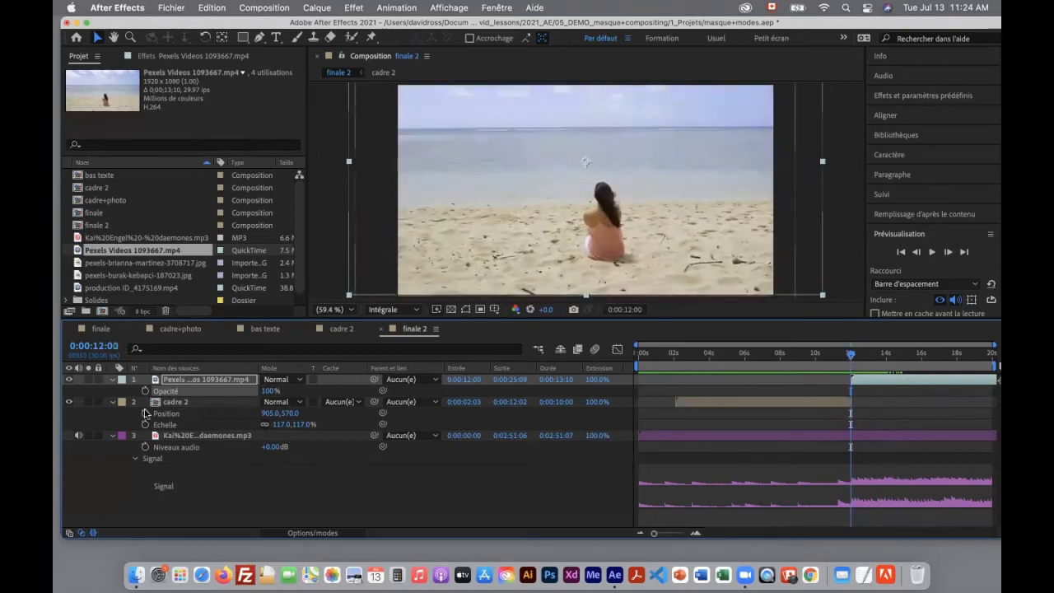
pyautogui.click(113, 402)
pyautogui.click(112, 380)
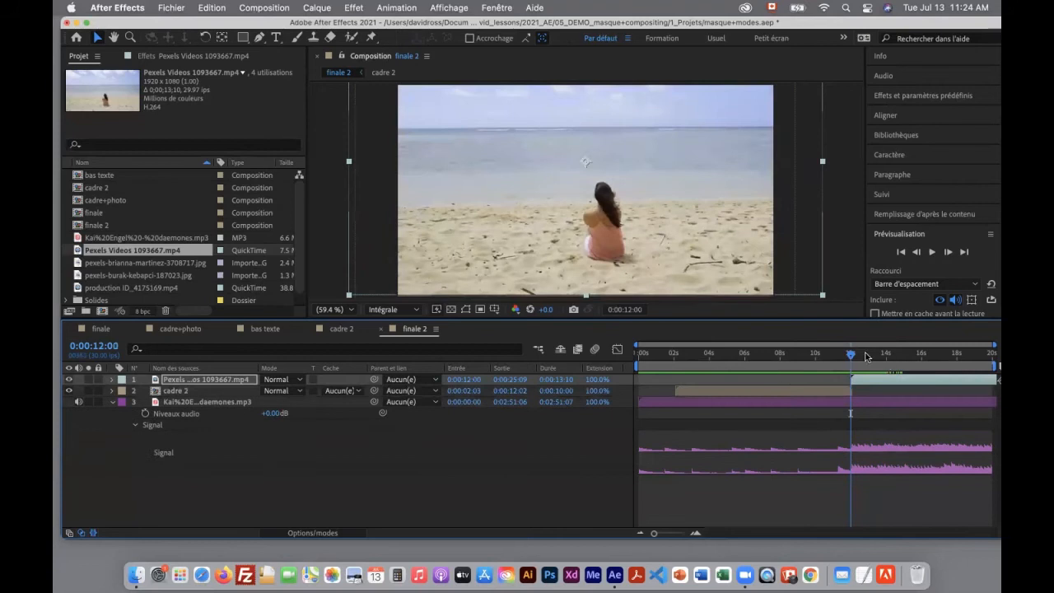
pyautogui.moveTo(841, 360)
pyautogui.mouseDown()
pyautogui.moveTo(877, 363)
pyautogui.moveTo(848, 364)
pyautogui.mouseUp()
pyautogui.click(864, 381)
pyautogui.moveTo(865, 380); pyautogui.dragTo(851, 358)
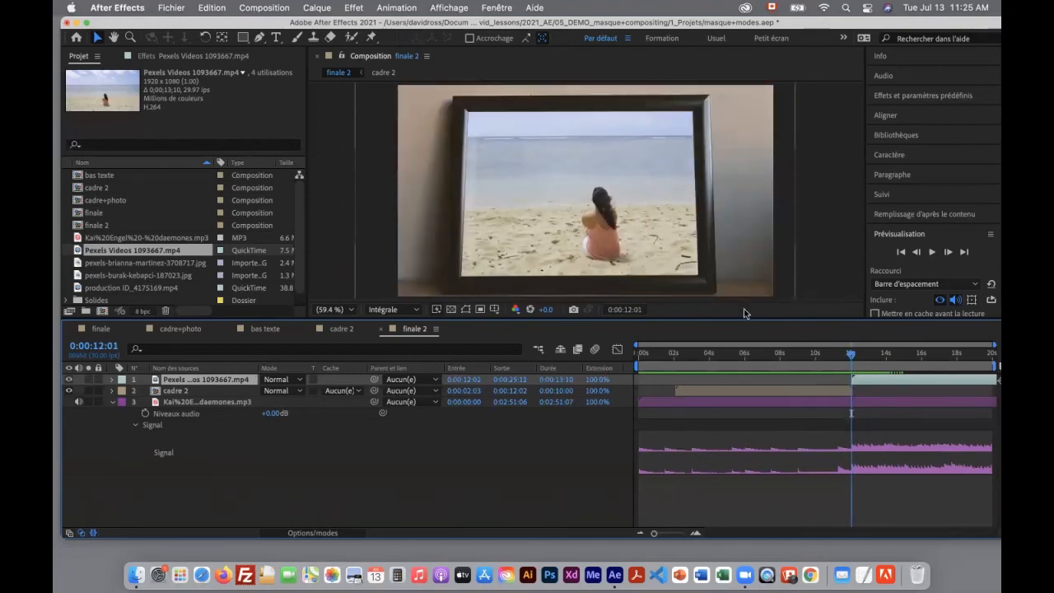
# Enlarge the composition view and examine the opening seconds of the production ID_4175169.mp4 footage as a possible transition
pyautogui.moveTo(737, 318); pyautogui.dragTo(736, 346)
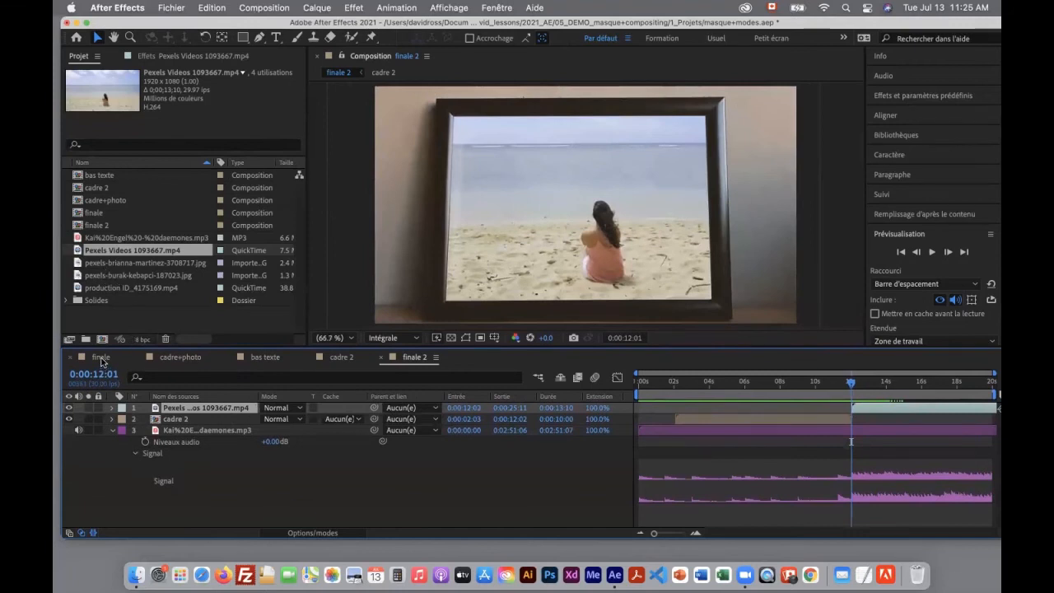
pyautogui.click(122, 263)
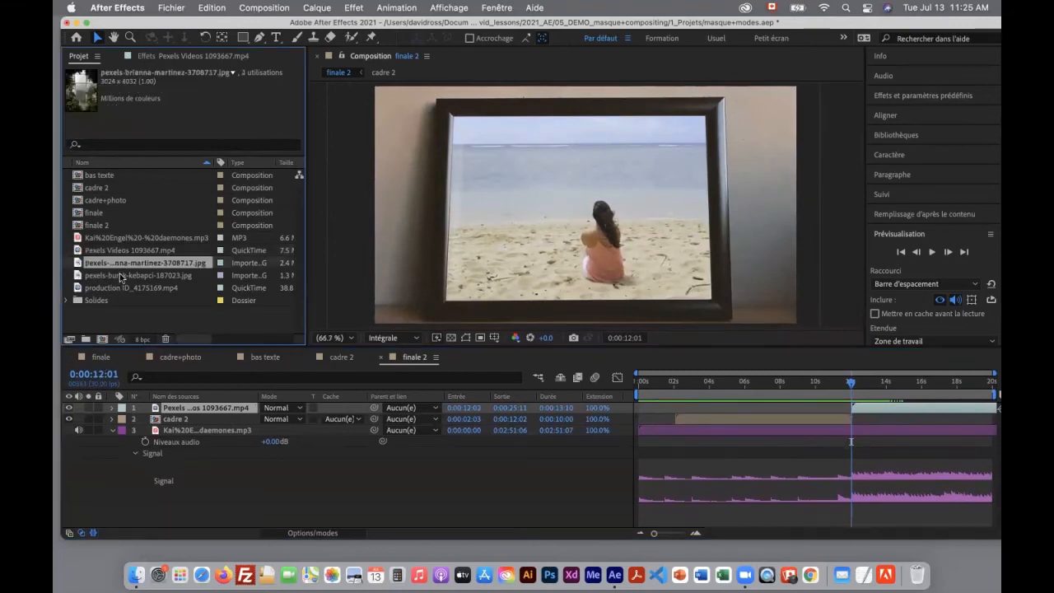
pyautogui.click(128, 287)
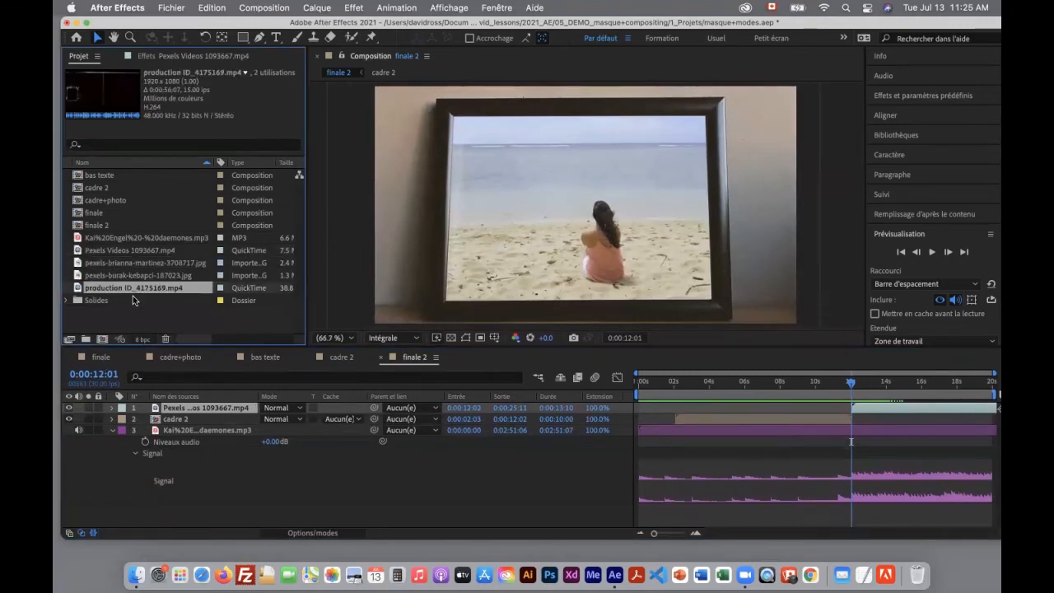
pyautogui.doubleClick(76, 288)
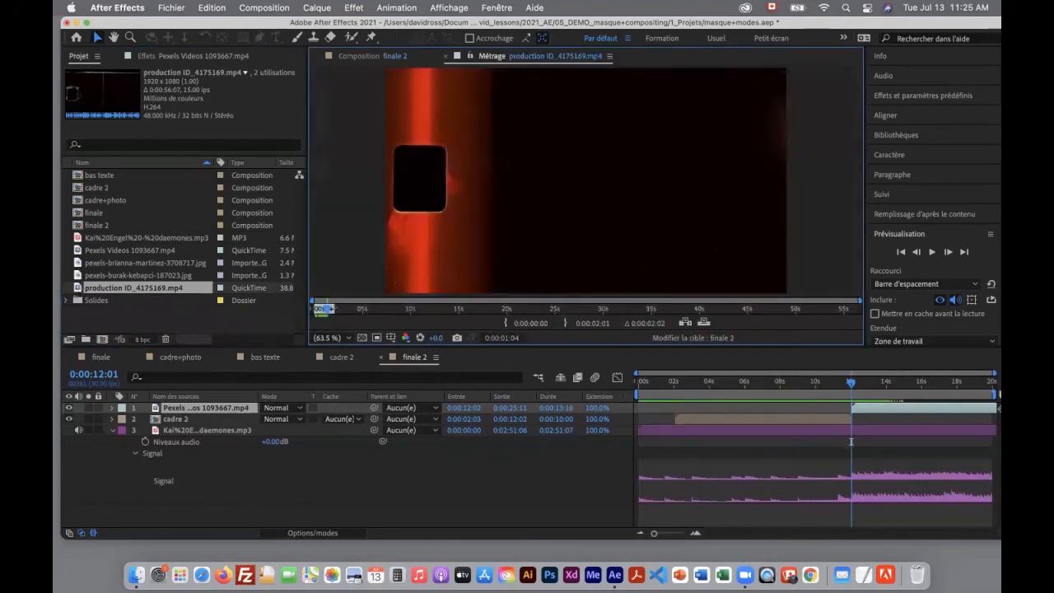
pyautogui.moveTo(327, 310)
pyautogui.mouseDown()
pyautogui.moveTo(356, 313)
pyautogui.moveTo(318, 313)
pyautogui.mouseUp()
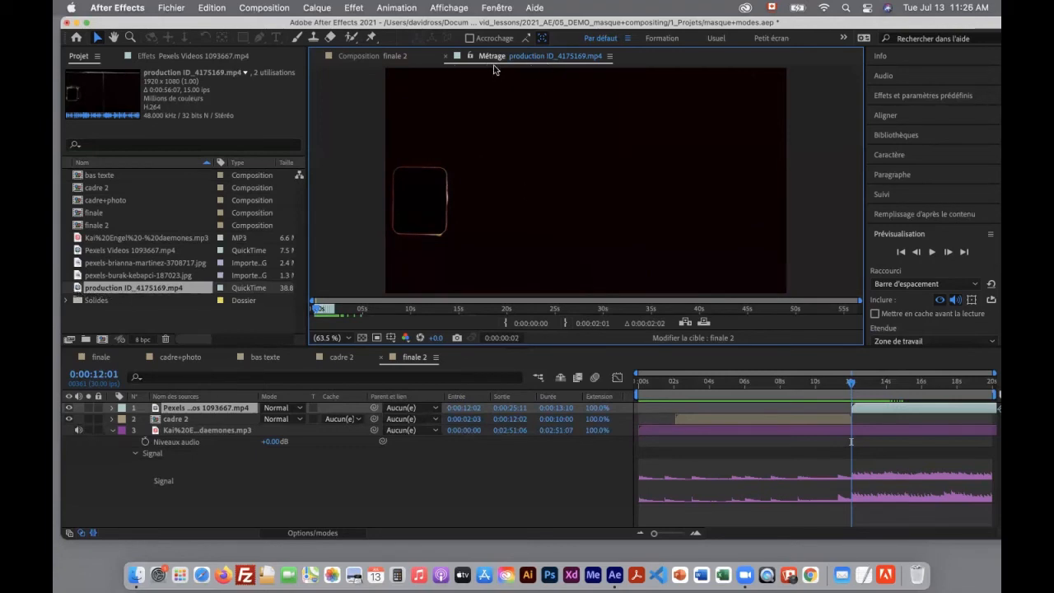
pyautogui.click(372, 56)
pyautogui.click(535, 56)
# Add production ID_4175169.mp4 as the top layer across the cut, starting at 0:00:11:01, and set its blending mode to Eclaircir
pyautogui.moveTo(157, 290); pyautogui.dragTo(841, 424)
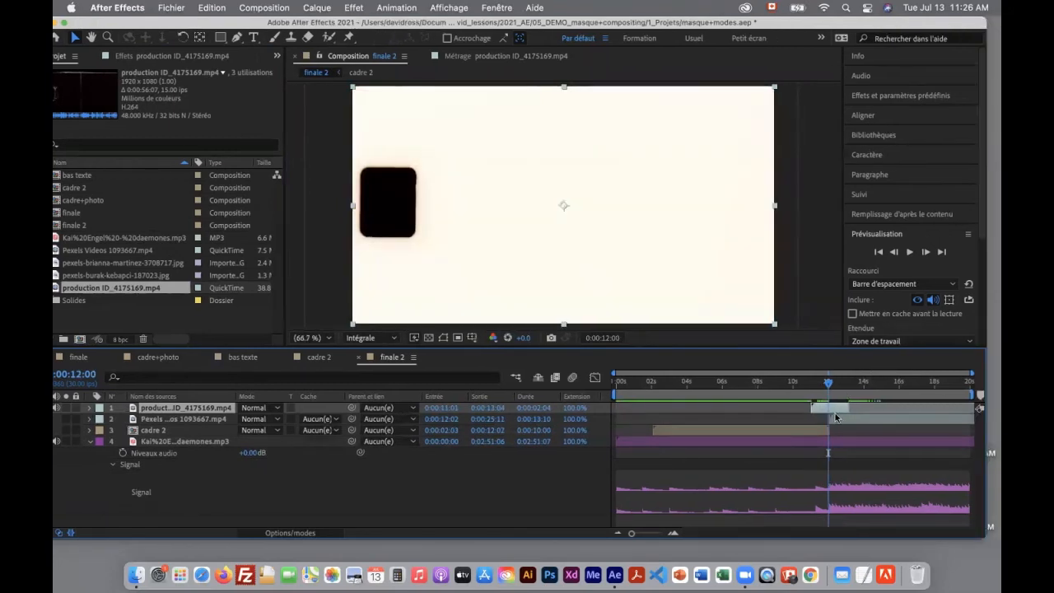
pyautogui.moveTo(828, 384)
pyautogui.mouseDown()
pyautogui.moveTo(848, 398)
pyautogui.moveTo(813, 398)
pyautogui.moveTo(831, 399)
pyautogui.mouseUp()
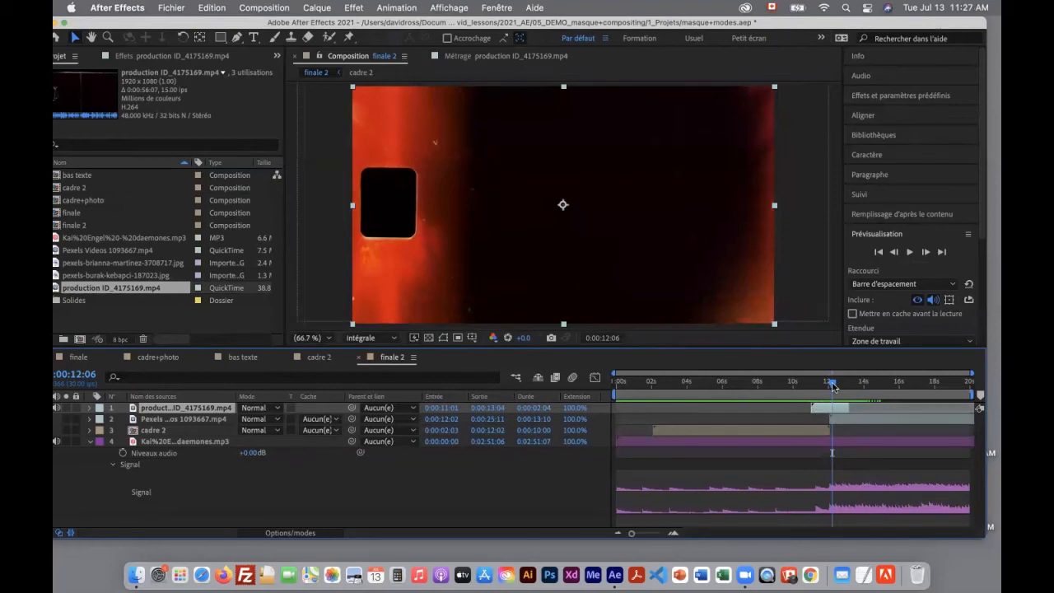
pyautogui.click(832, 385)
pyautogui.click(275, 408)
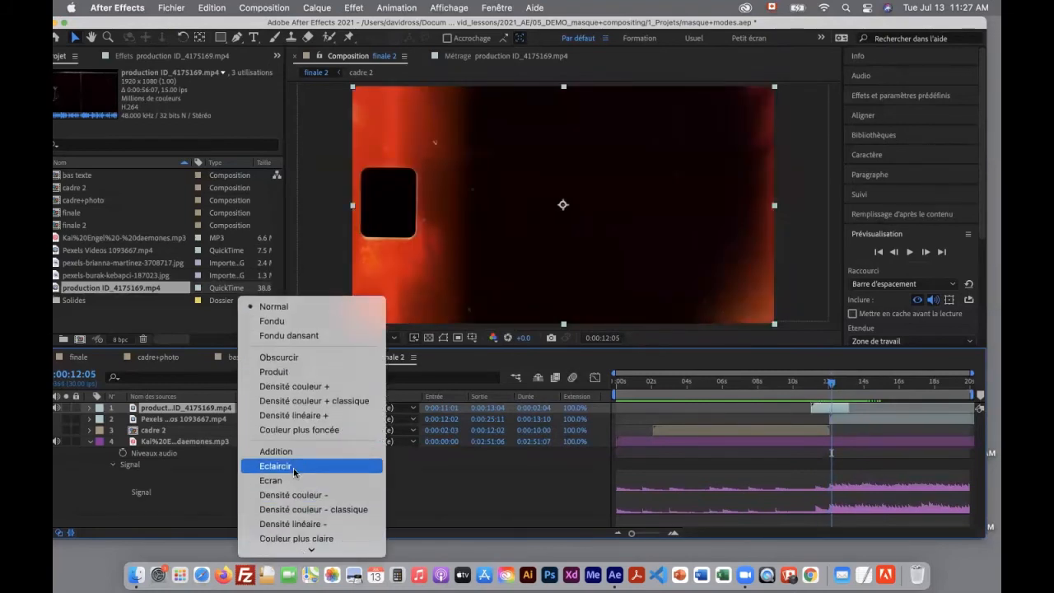
pyautogui.click(286, 466)
pyautogui.moveTo(816, 386)
pyautogui.mouseDown()
pyautogui.moveTo(805, 389)
pyautogui.moveTo(847, 394)
pyautogui.moveTo(806, 394)
pyautogui.moveTo(833, 396)
pyautogui.moveTo(823, 397)
pyautogui.moveTo(829, 410)
pyautogui.moveTo(824, 384)
pyautogui.mouseUp()
# Scale the production ID_4175169.mp4 layer up to about 146% and set its position to 1023, 540
pyautogui.press('s')
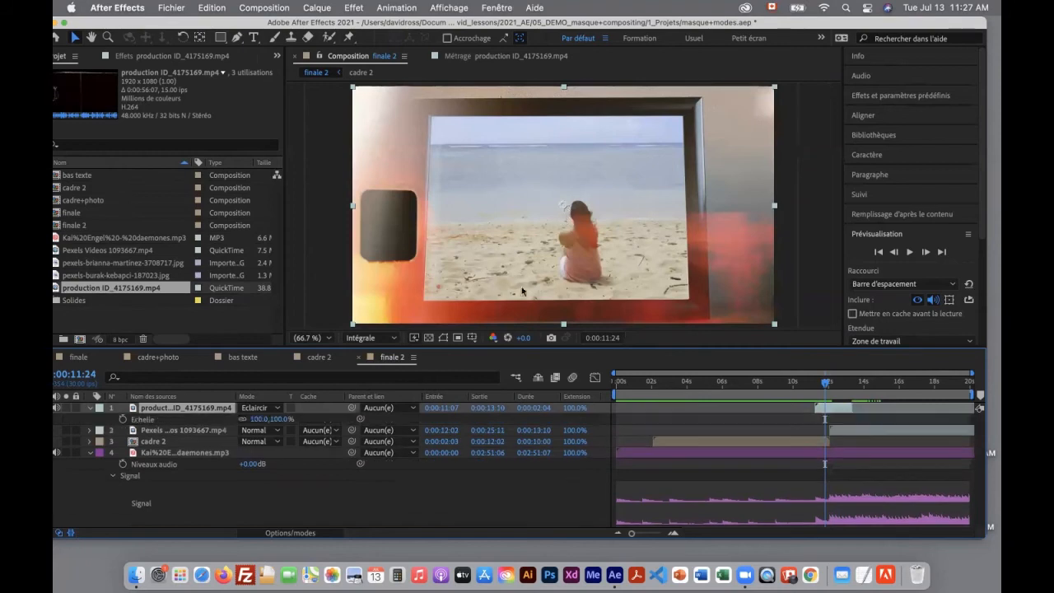
pyautogui.moveTo(262, 419); pyautogui.dragTo(316, 419)
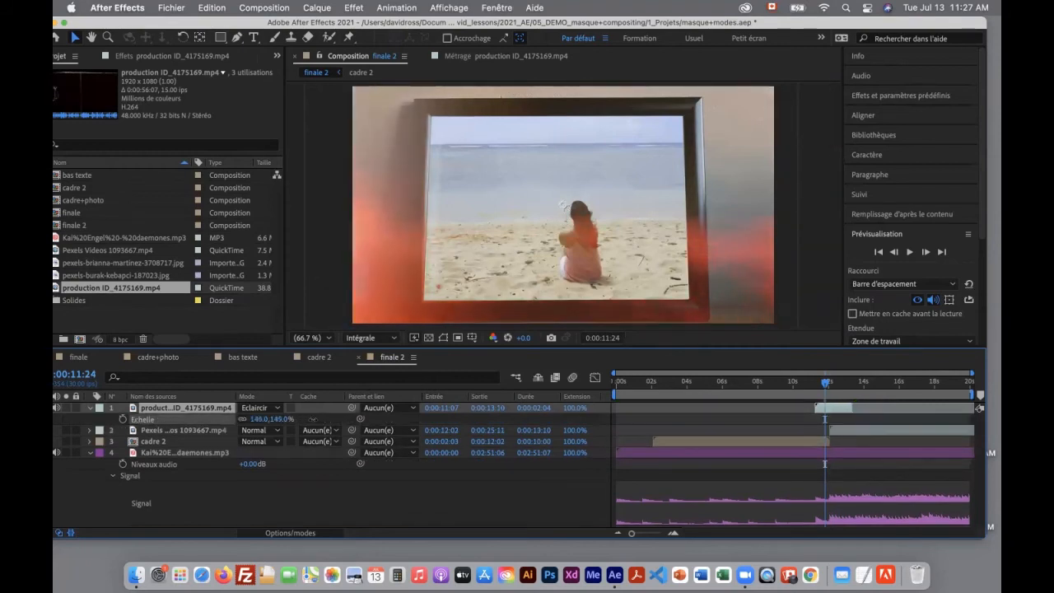
pyautogui.press('p')
pyautogui.moveTo(253, 420)
pyautogui.mouseDown()
pyautogui.moveTo(596, 404)
pyautogui.moveTo(273, 414)
pyautogui.mouseUp()
# Limit the work area to the transition, about 10.5 to 14 seconds, and preview it from 0:00:10:23
pyautogui.moveTo(826, 383)
pyautogui.mouseDown()
pyautogui.moveTo(815, 383)
pyautogui.moveTo(852, 387)
pyautogui.moveTo(787, 385)
pyautogui.moveTo(844, 387)
pyautogui.moveTo(807, 389)
pyautogui.mouseUp()
pyautogui.moveTo(615, 398); pyautogui.dragTo(799, 394)
pyautogui.moveTo(976, 394); pyautogui.dragTo(870, 395)
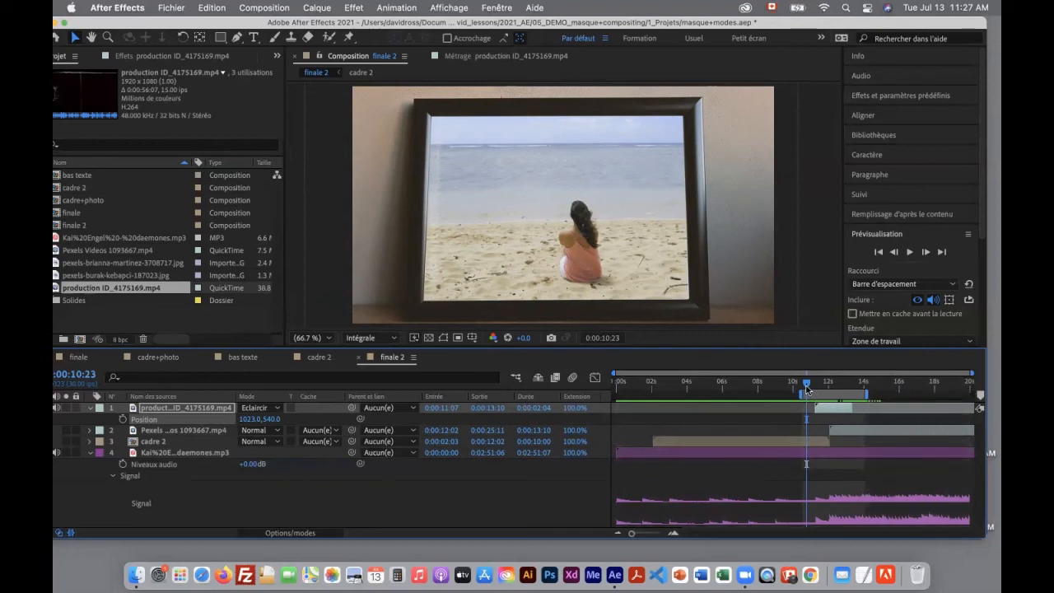
pyautogui.press('space')
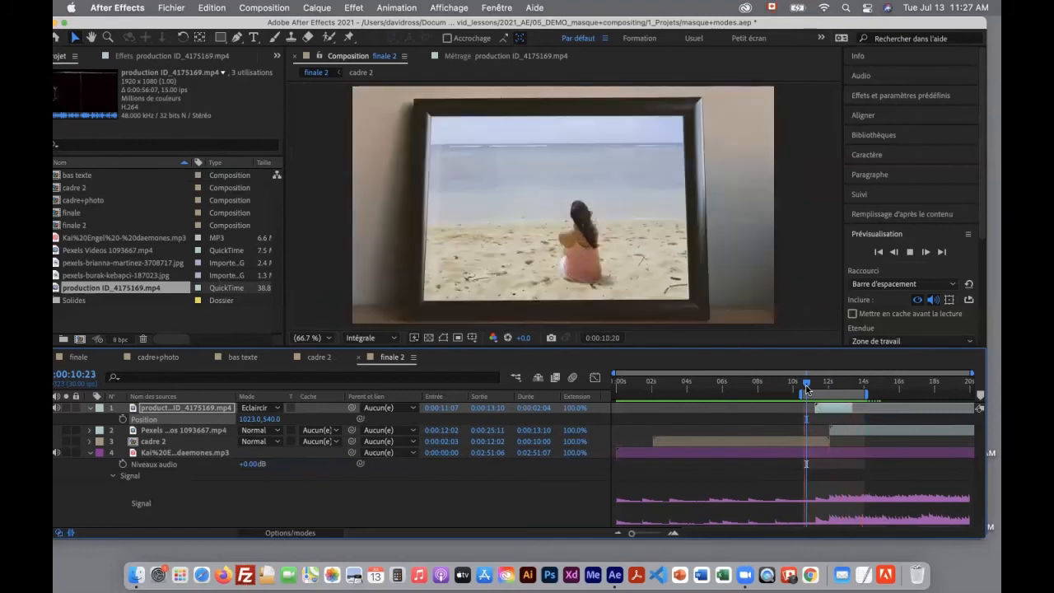
# Shorten the production ID_4175169.mp4 layer to run from 0:00:11:01 to 0:00:12:16 and preview the transition from 0:00:10:25
pyautogui.press('space')
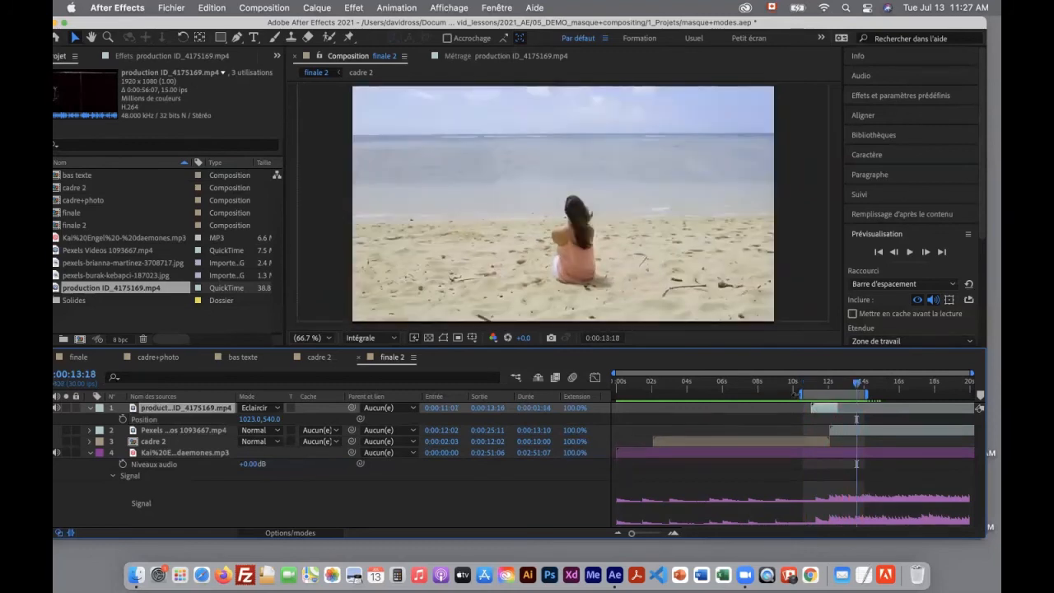
pyautogui.click(804, 384)
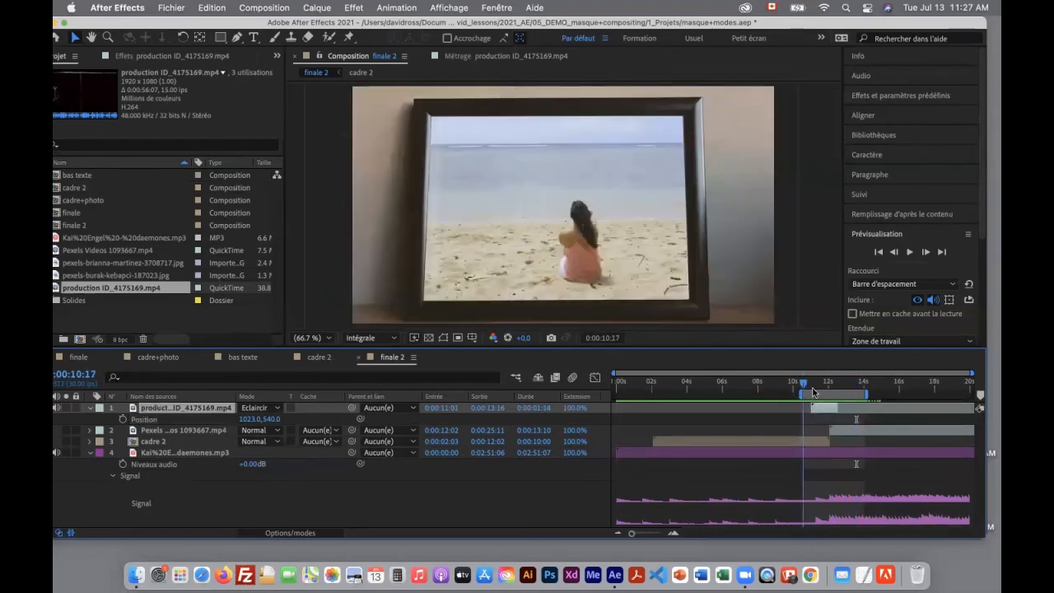
pyautogui.moveTo(812, 392)
pyautogui.mouseDown()
pyautogui.moveTo(855, 398)
pyautogui.moveTo(804, 404)
pyautogui.mouseUp()
pyautogui.press('space')
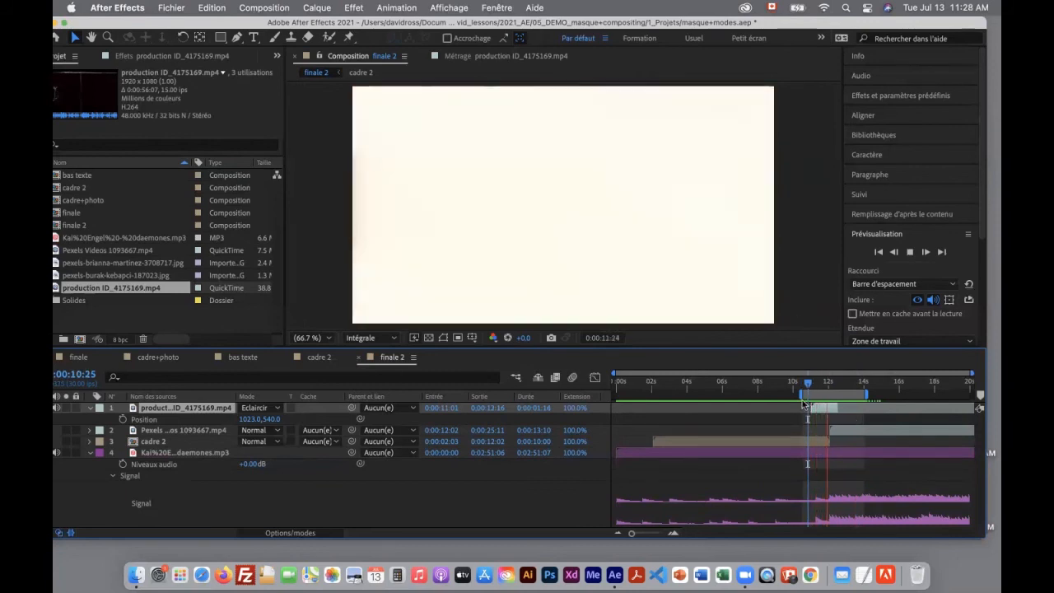
# Create an adjustment layer (Calque d'effets) directly above the beach video and make it start at 0:00:12:03
pyautogui.click(202, 430)
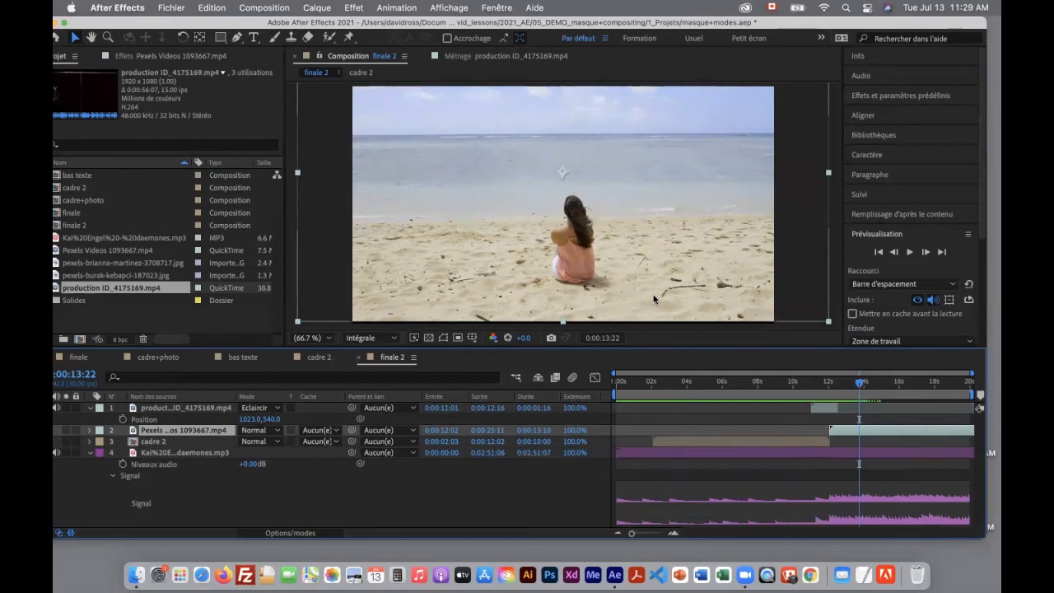
pyautogui.press('space')
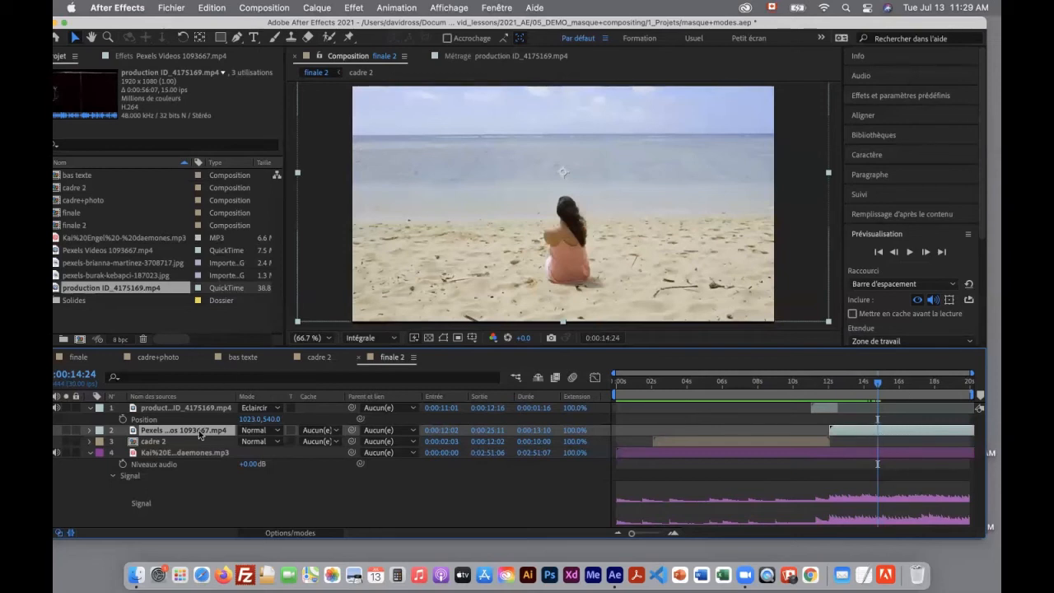
pyautogui.click(316, 7)
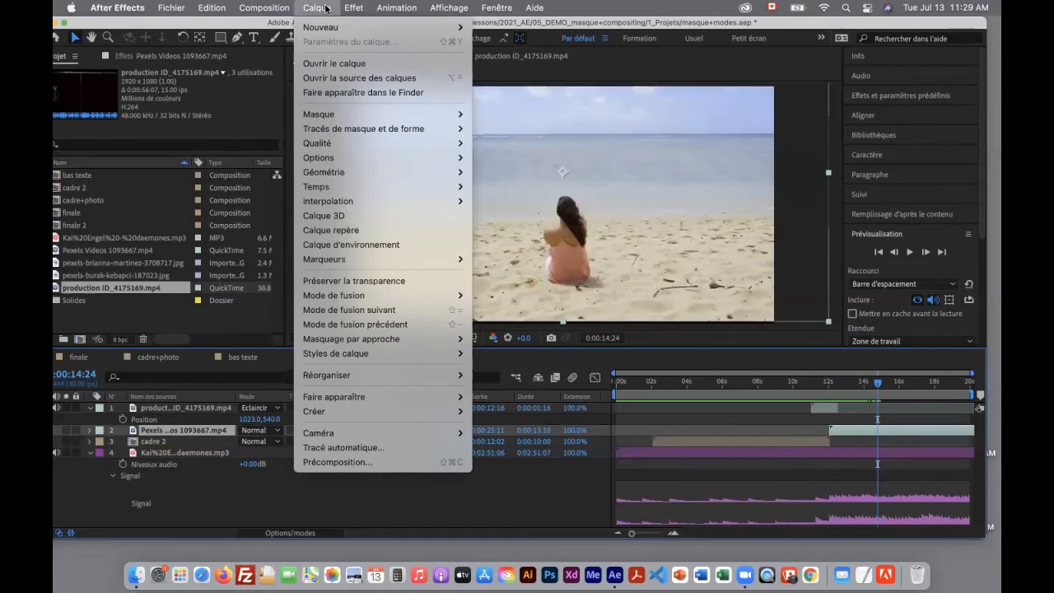
pyautogui.moveTo(317, 25)
pyautogui.moveTo(382, 27)
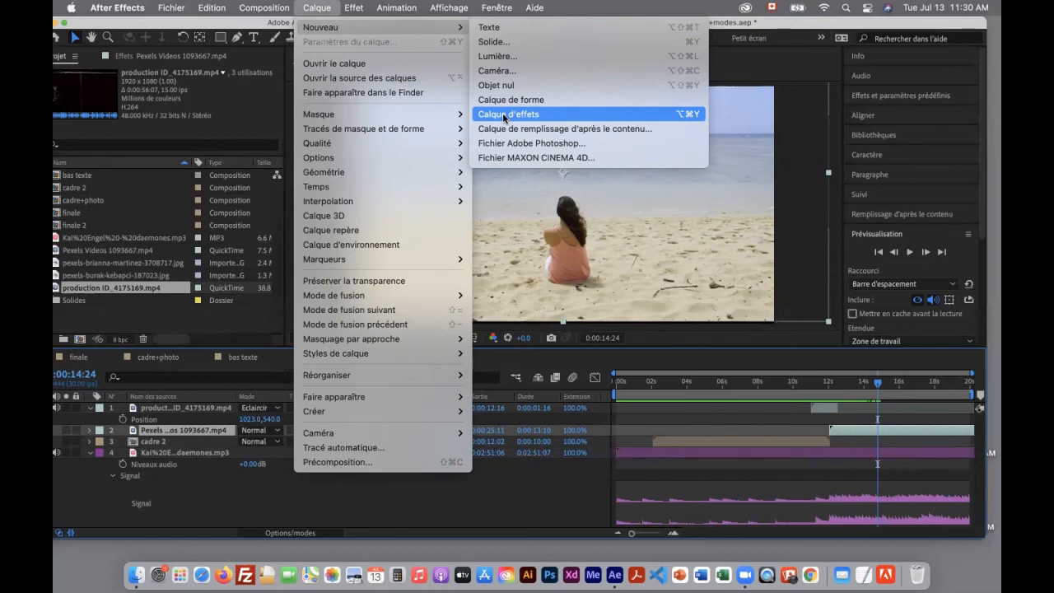
pyautogui.click(504, 116)
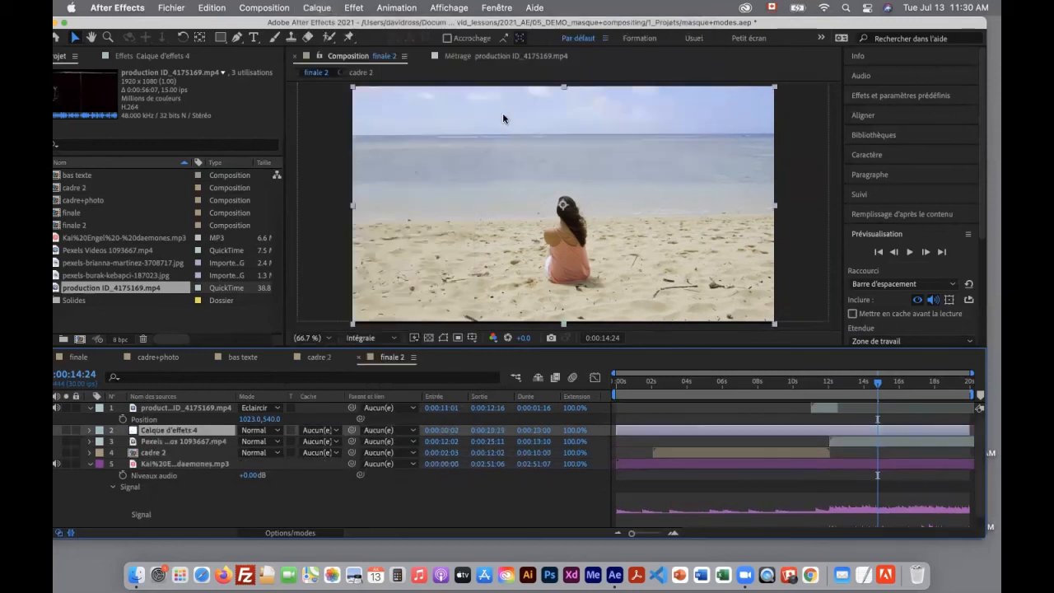
pyautogui.click(894, 443)
pyautogui.click(892, 429)
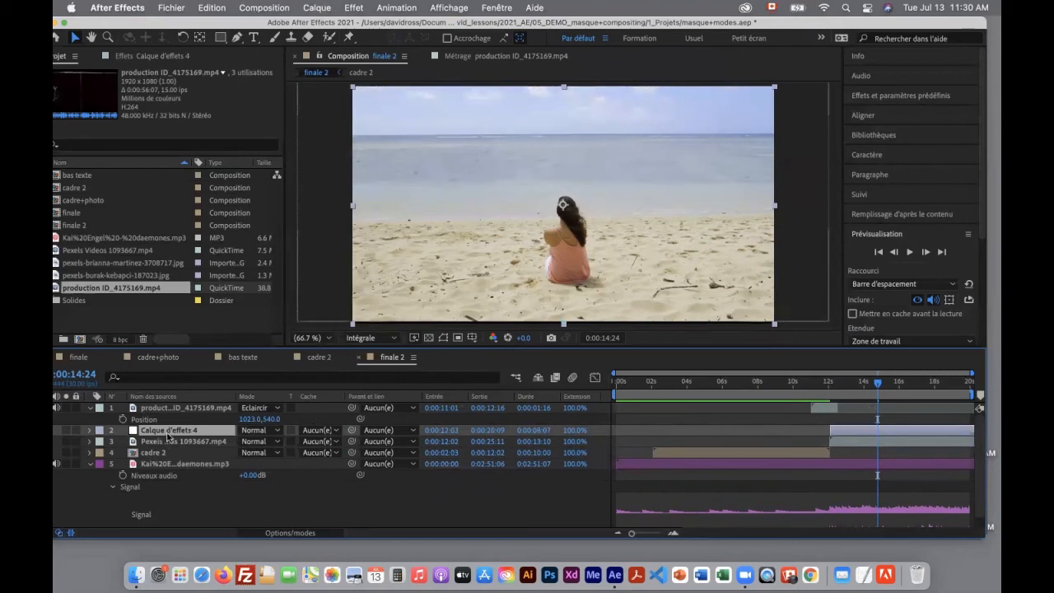
# Apply the Flou encadré accéléré effect to the adjustment layer and set its blur radius to 12
pyautogui.click(353, 9)
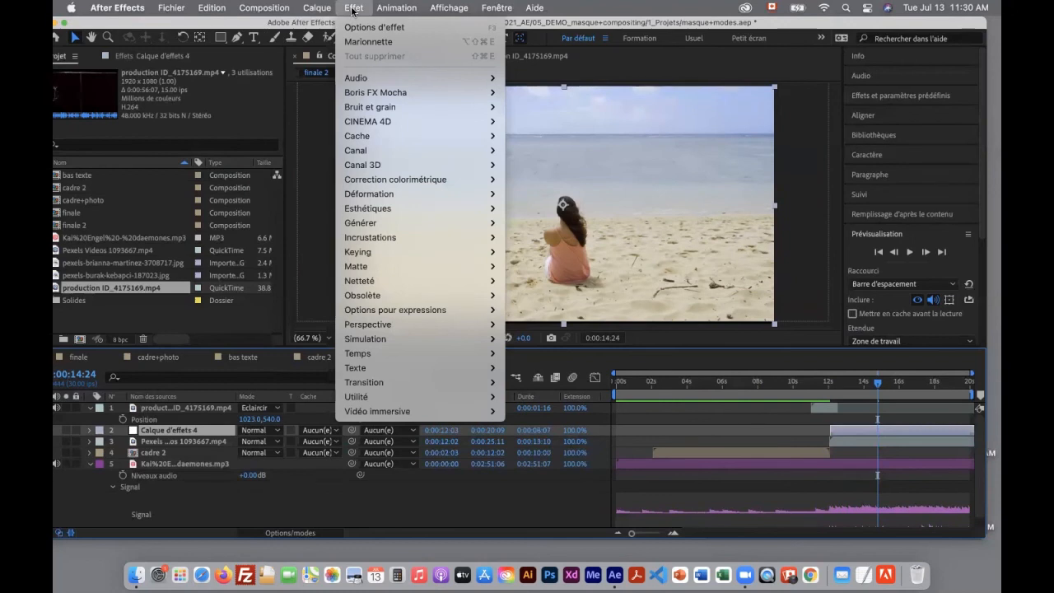
pyautogui.moveTo(381, 280)
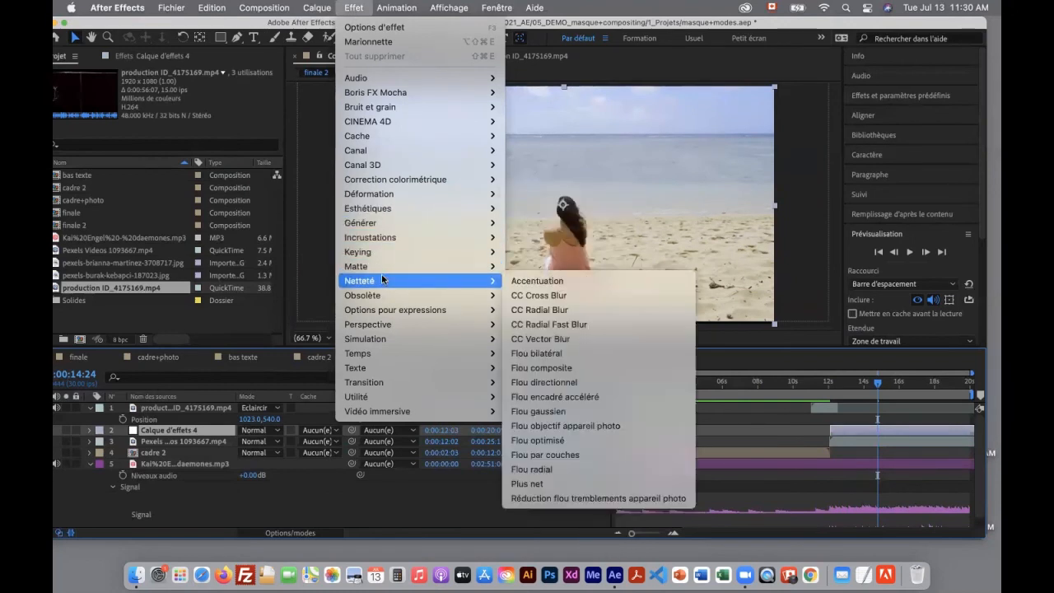
pyautogui.click(546, 397)
pyautogui.moveTo(175, 95); pyautogui.dragTo(181, 94)
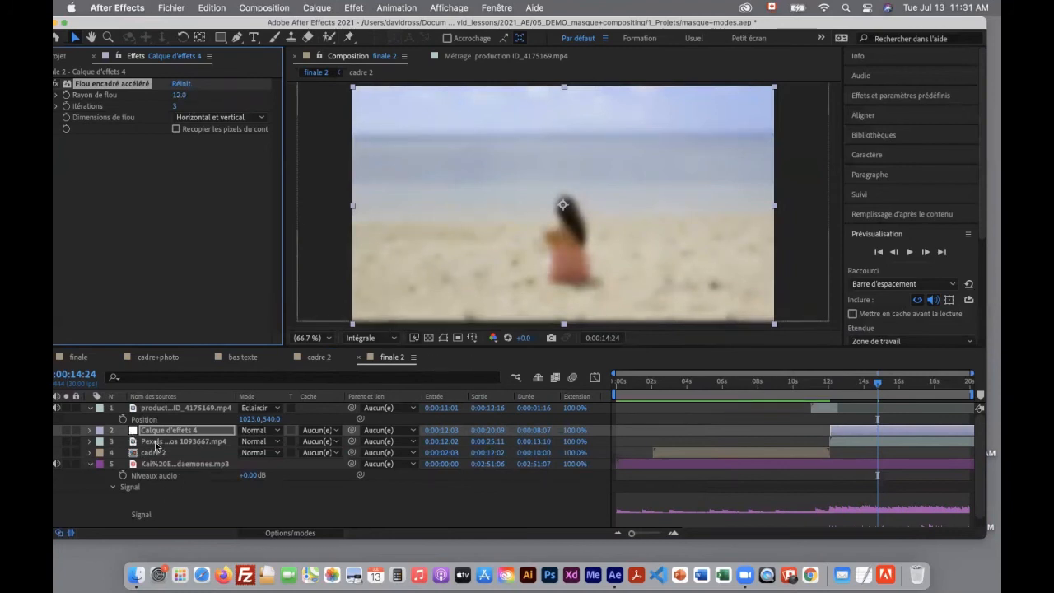
# Set the adjustment layer's blending mode to Incrustation and toggle its visibility to compare the image with and without it
pyautogui.click(271, 434)
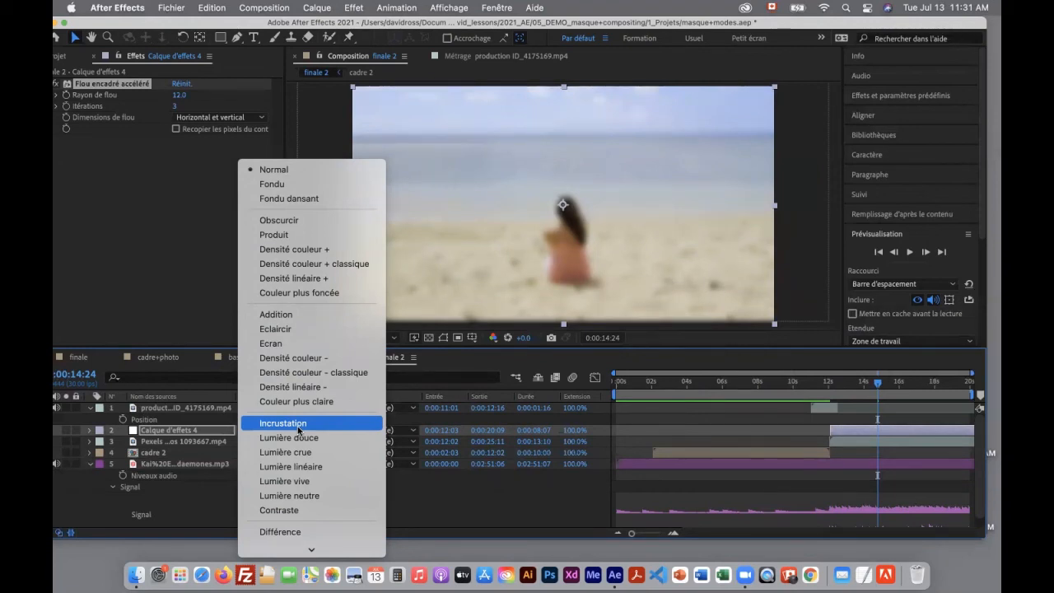
pyautogui.click(298, 426)
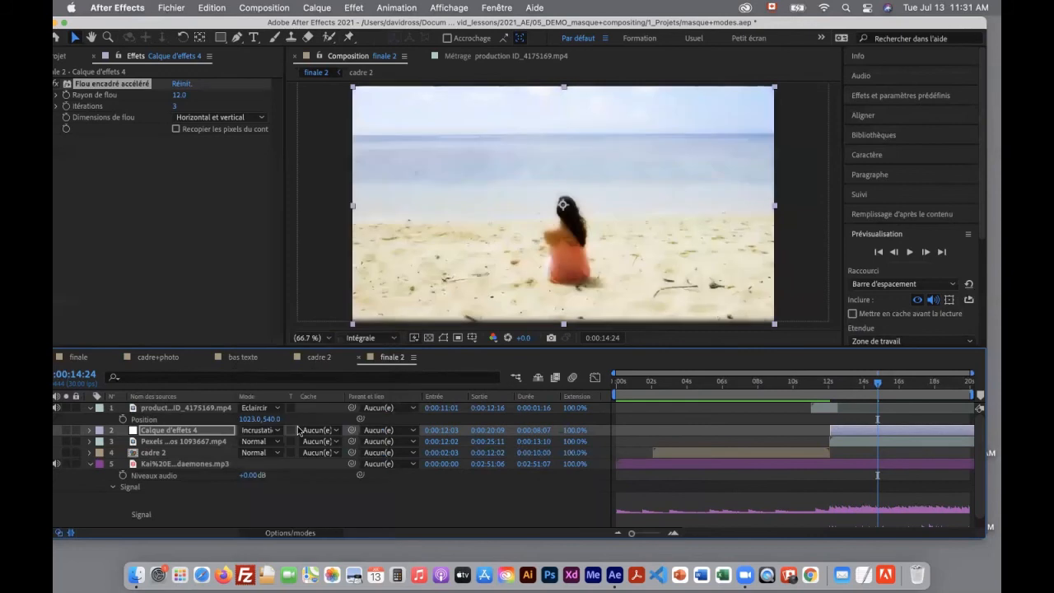
pyautogui.click(60, 431)
pyautogui.click(60, 431)
pyautogui.click(60, 430)
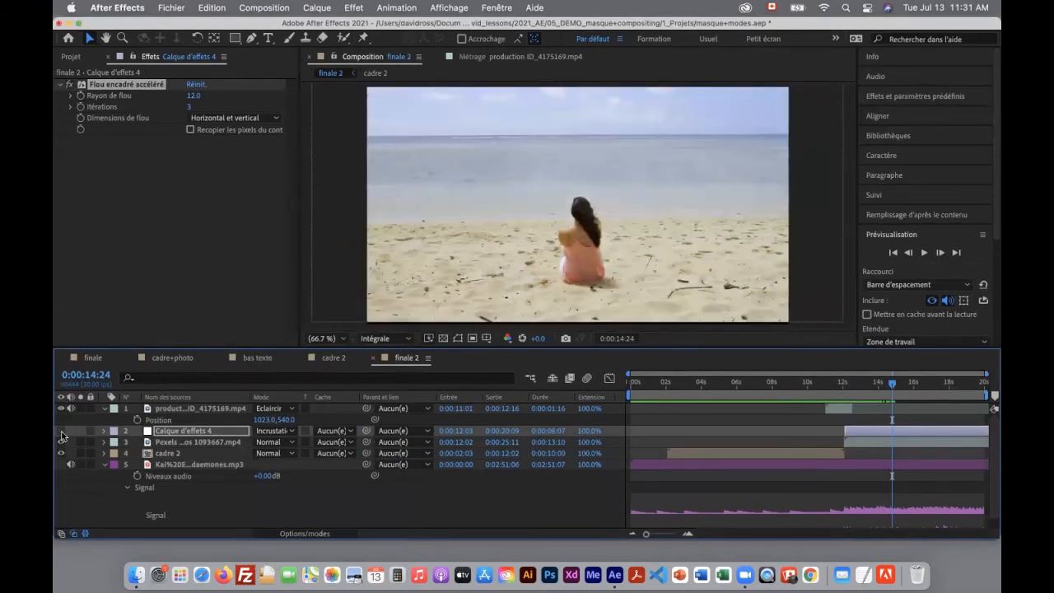
pyautogui.click(60, 431)
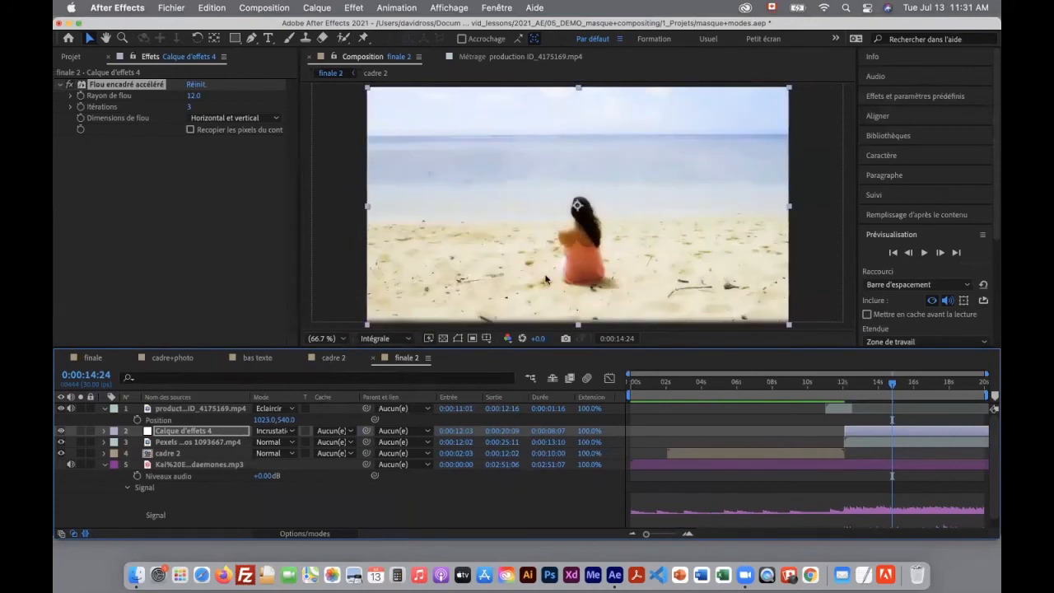
# Set the adjustment layer's blur radius to 21, then compare the look with the finale composition and with the layer hidden
pyautogui.moveTo(192, 95); pyautogui.dragTo(179, 95)
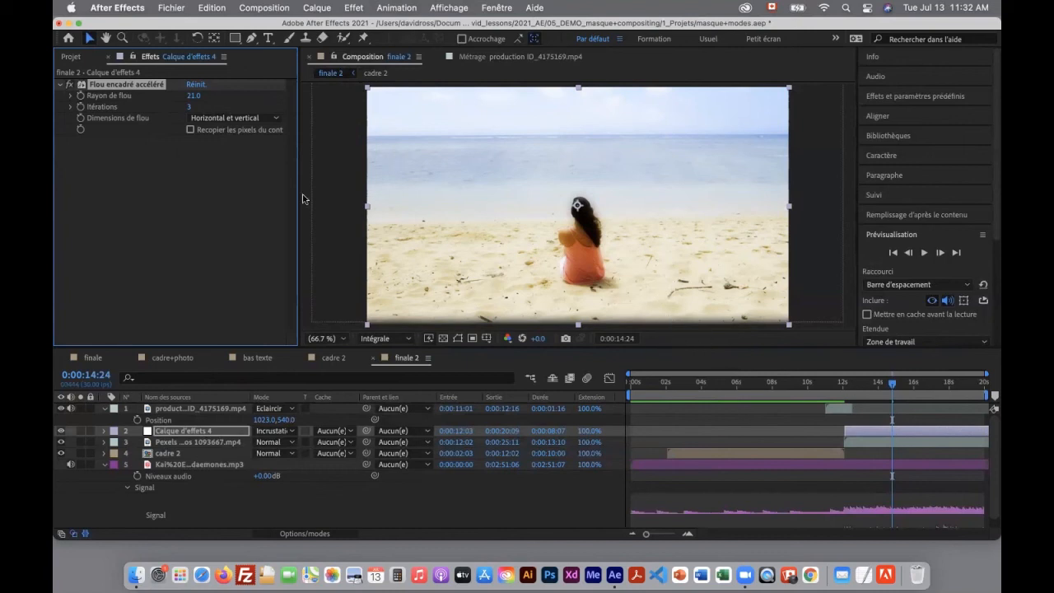
pyautogui.moveTo(901, 391)
pyautogui.mouseDown()
pyautogui.moveTo(856, 392)
pyautogui.moveTo(897, 392)
pyautogui.mouseUp()
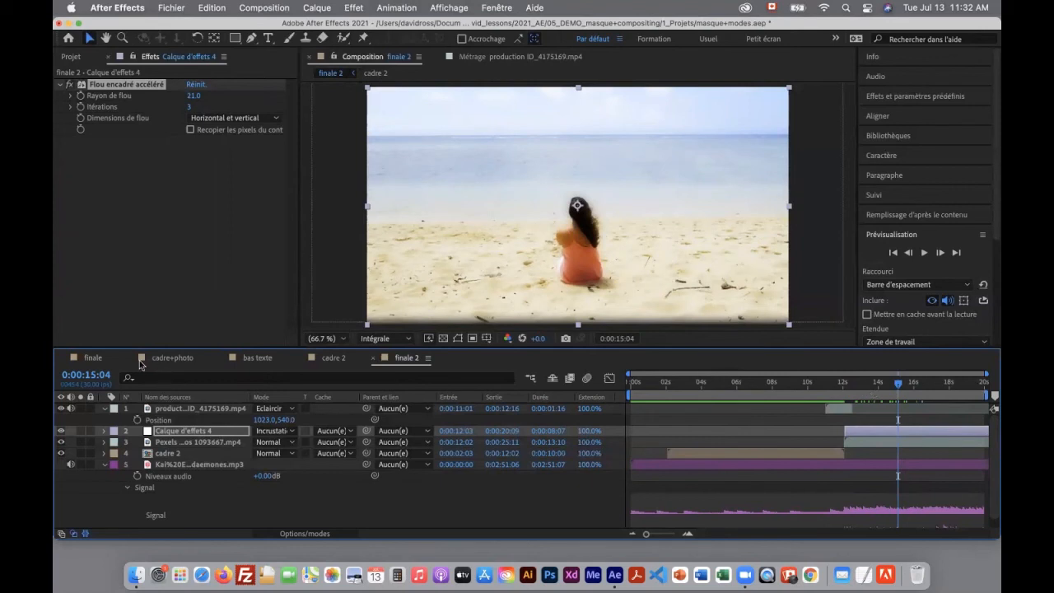
pyautogui.click(97, 359)
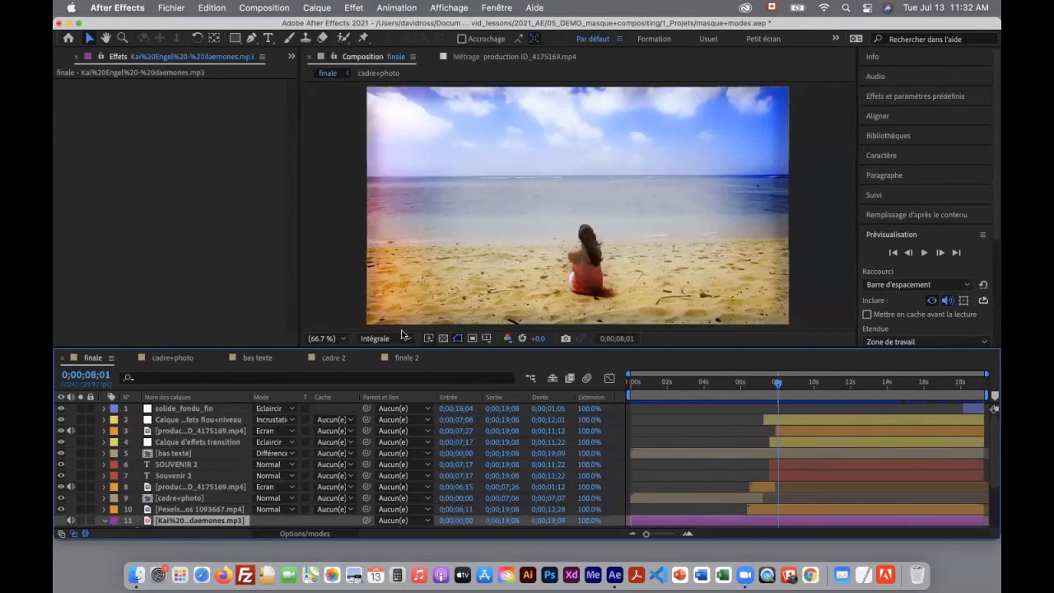
pyautogui.click(406, 359)
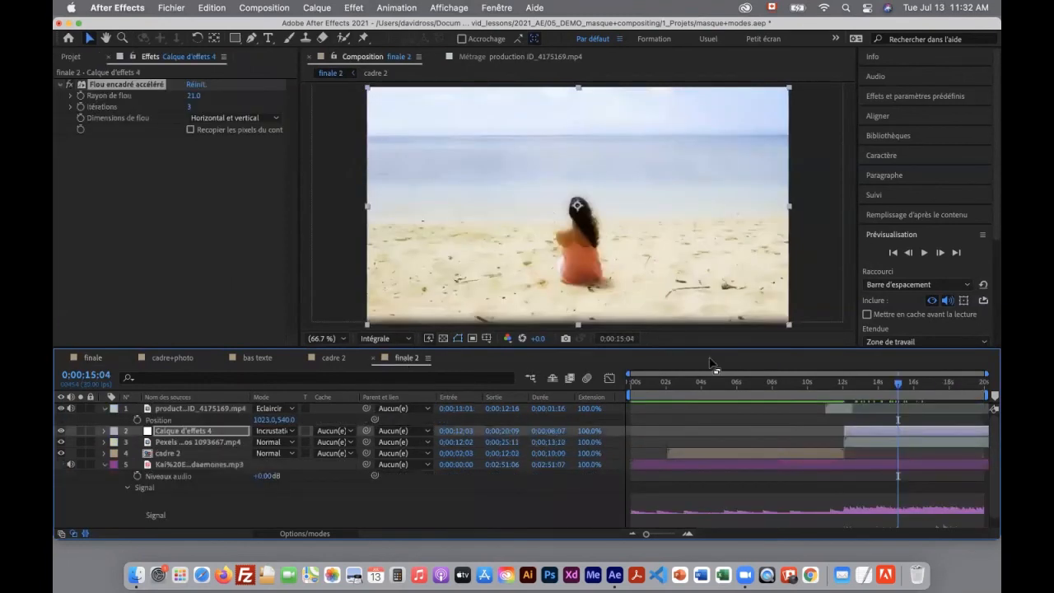
pyautogui.click(60, 431)
pyautogui.click(60, 431)
pyautogui.click(61, 432)
pyautogui.click(61, 432)
pyautogui.click(60, 431)
pyautogui.click(60, 431)
# Add a text layer reading "titre" over the sky and sea at 0:00:15:16
pyautogui.click(269, 38)
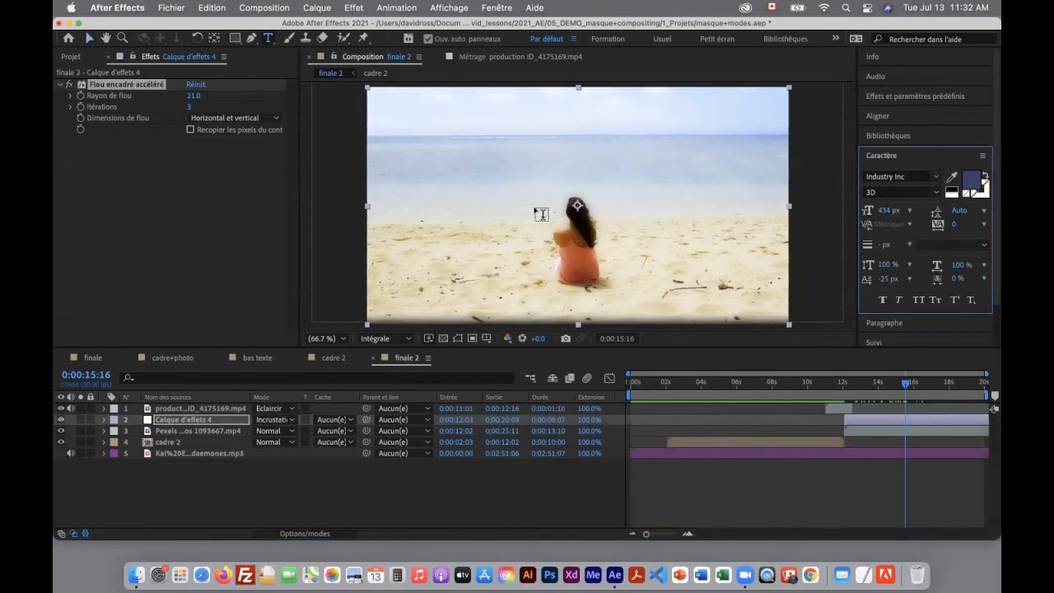
pyautogui.click(503, 176)
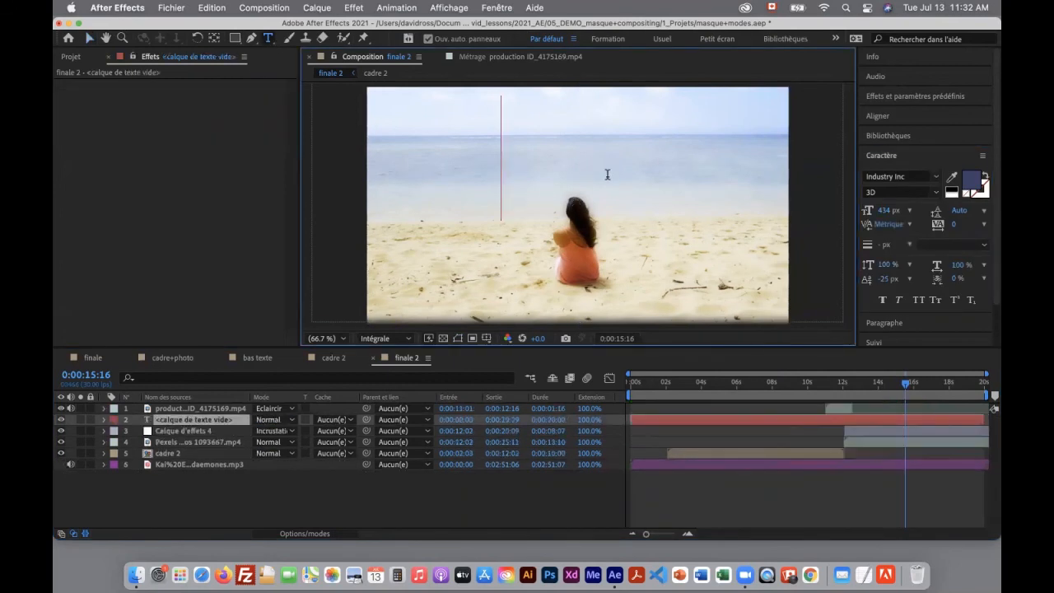
pyautogui.write('ti')
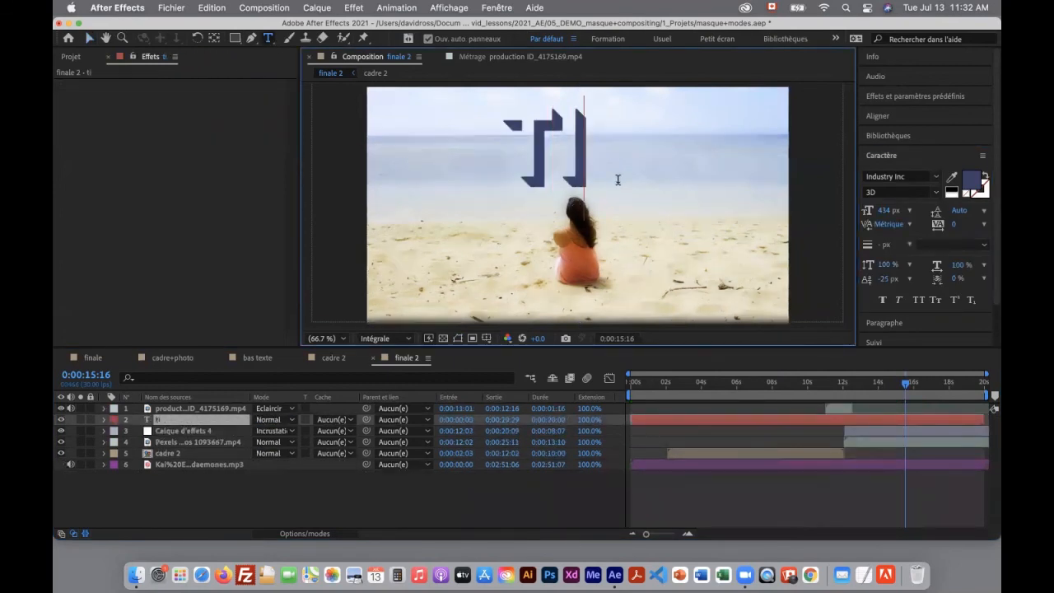
pyautogui.write('tre')
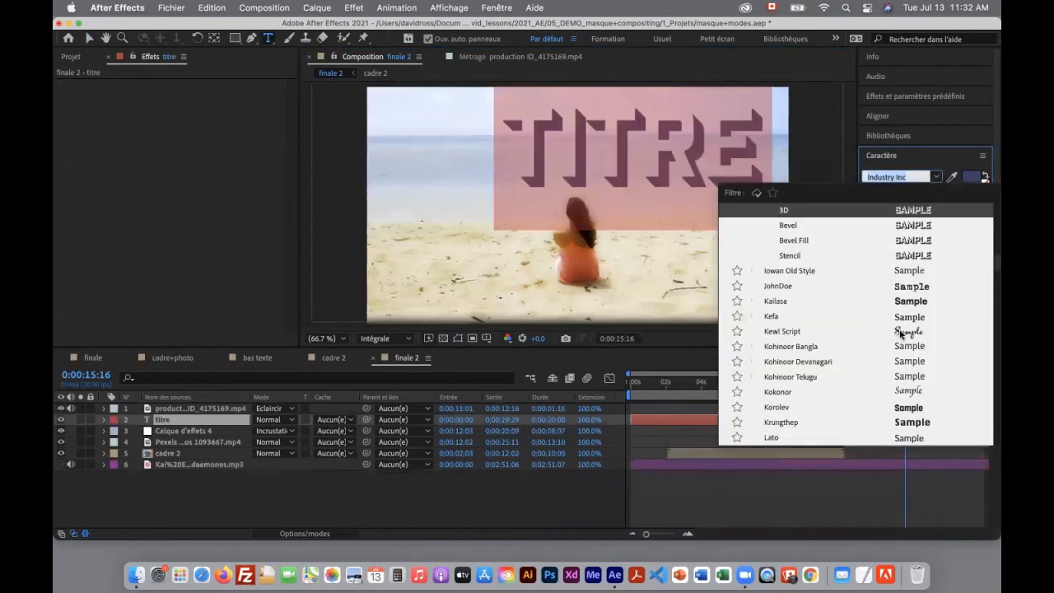
# Try Lithos Pro Black on the title text, then set its font to Menlo Regular
pyautogui.scroll(-3, 916, 374)
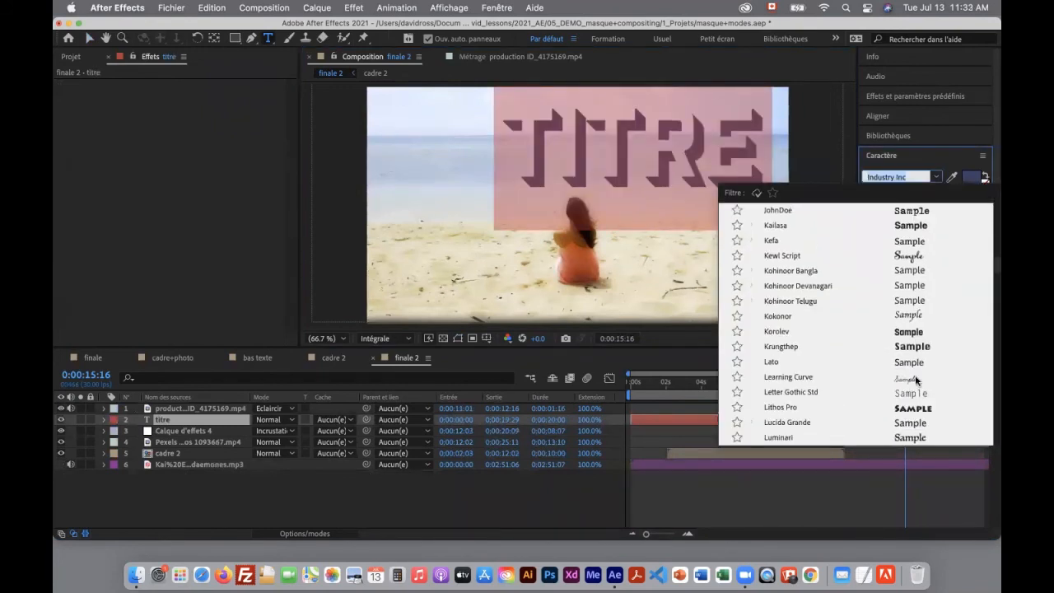
pyautogui.click(915, 405)
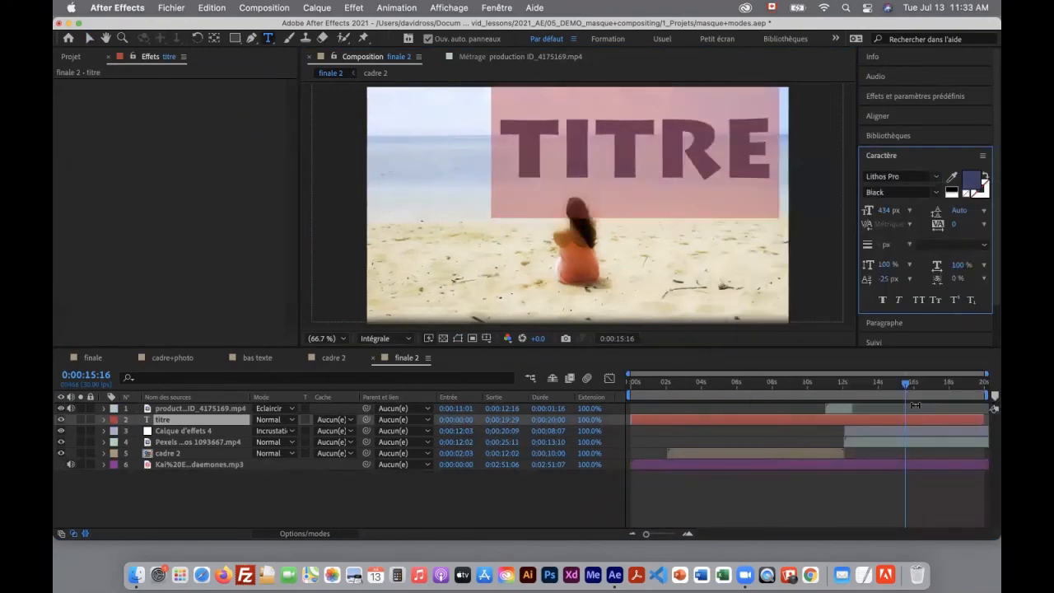
pyautogui.click(903, 176)
pyautogui.scroll(-1, 914, 363)
pyautogui.click(913, 315)
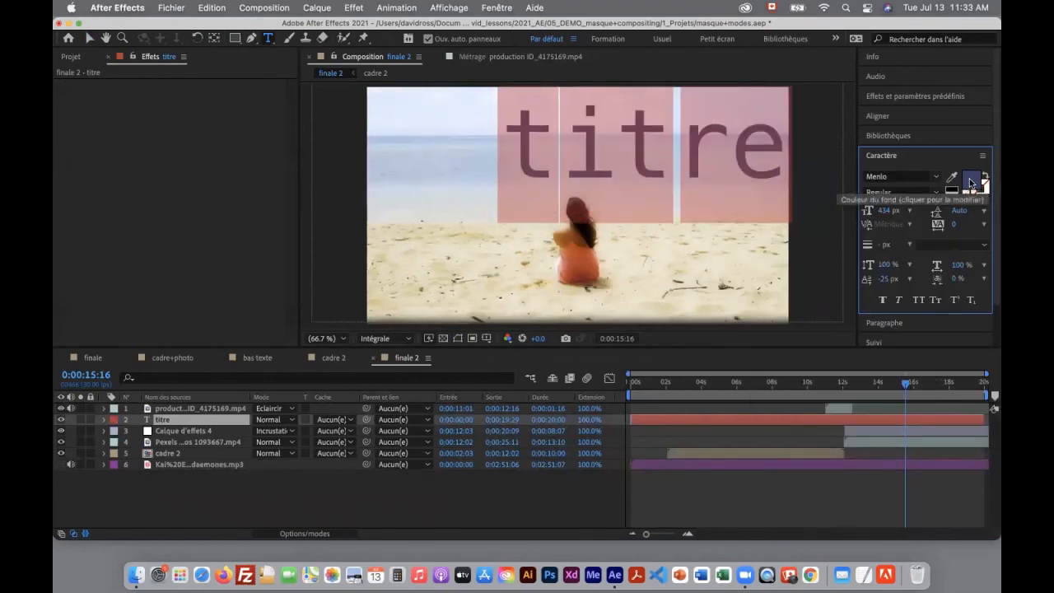
# Change the title's fill to a very dark navy blue and trim the text layer to start at 0:00:12:04
pyautogui.click(969, 178)
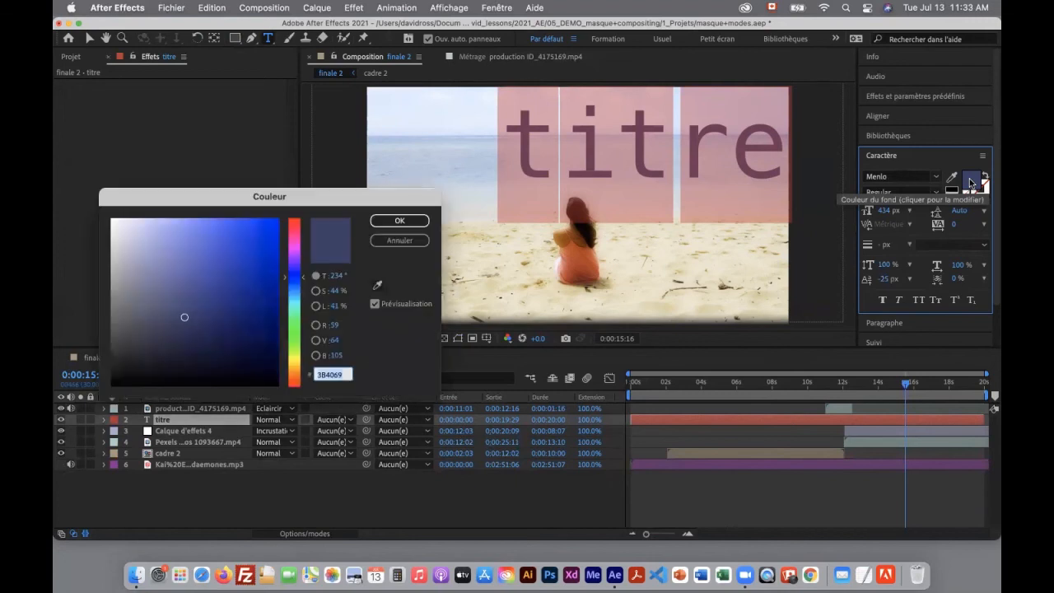
pyautogui.click(253, 354)
pyautogui.click(400, 221)
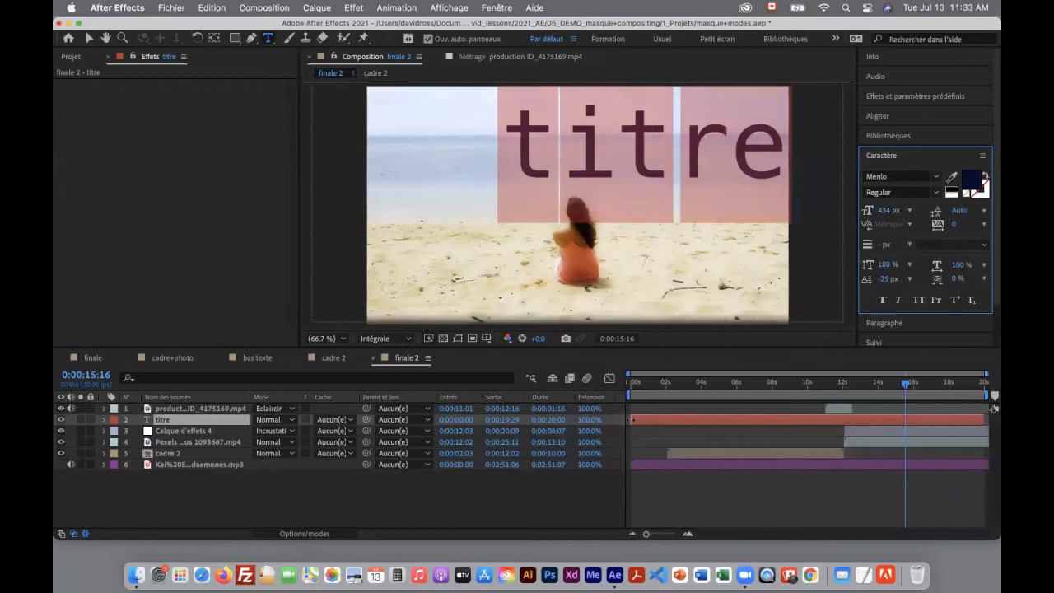
pyautogui.moveTo(632, 420); pyautogui.dragTo(845, 420)
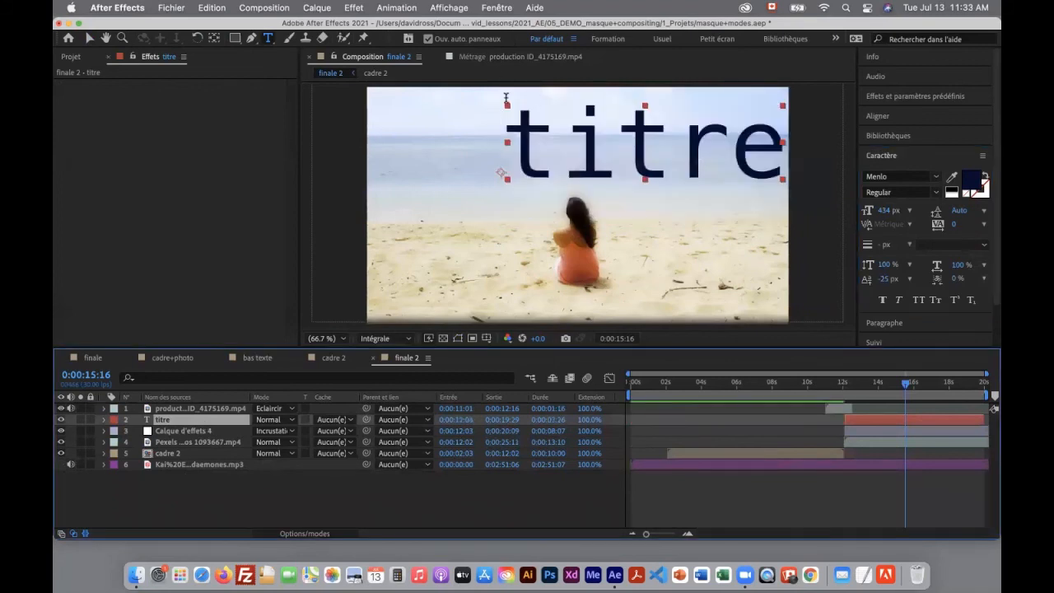
# Draw a rectangular mask on the titre layer that encloses the whole word
pyautogui.click(233, 39)
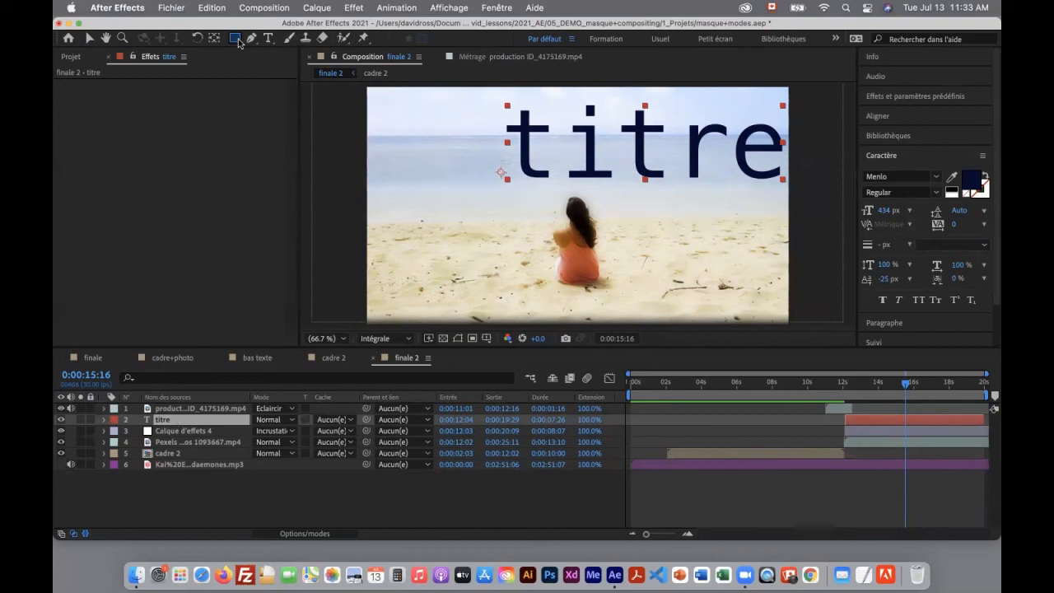
pyautogui.moveTo(501, 107); pyautogui.dragTo(568, 156)
pyautogui.moveTo(634, 171); pyautogui.dragTo(787, 201)
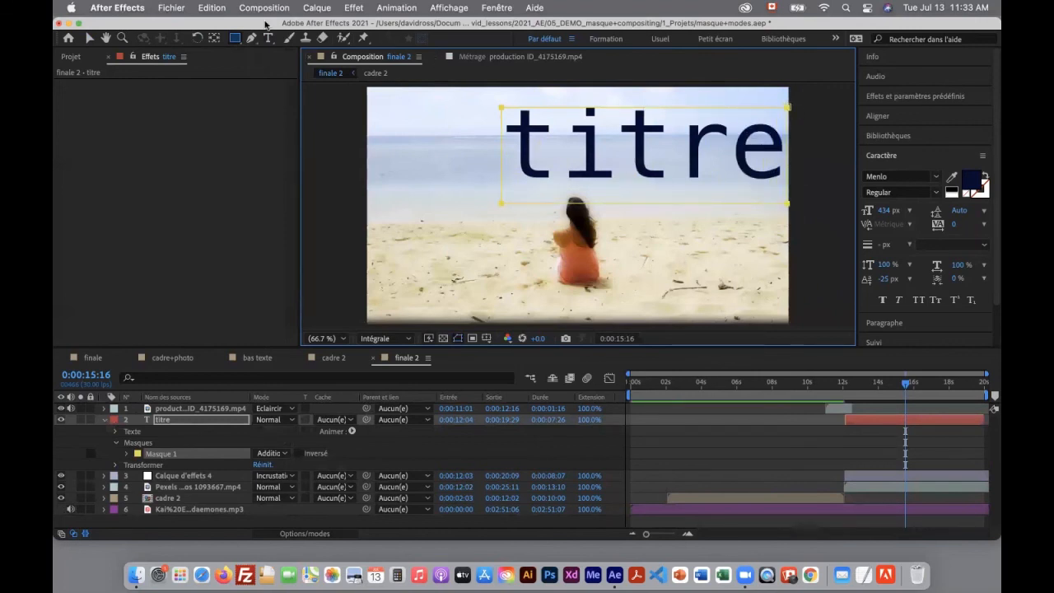
pyautogui.click(88, 40)
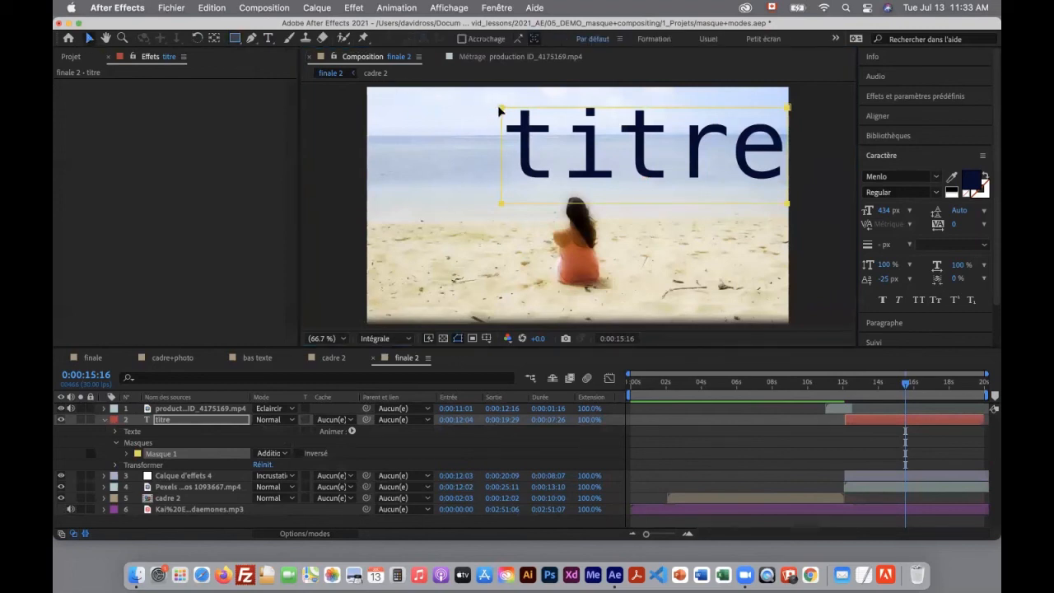
pyautogui.moveTo(502, 109); pyautogui.dragTo(502, 101)
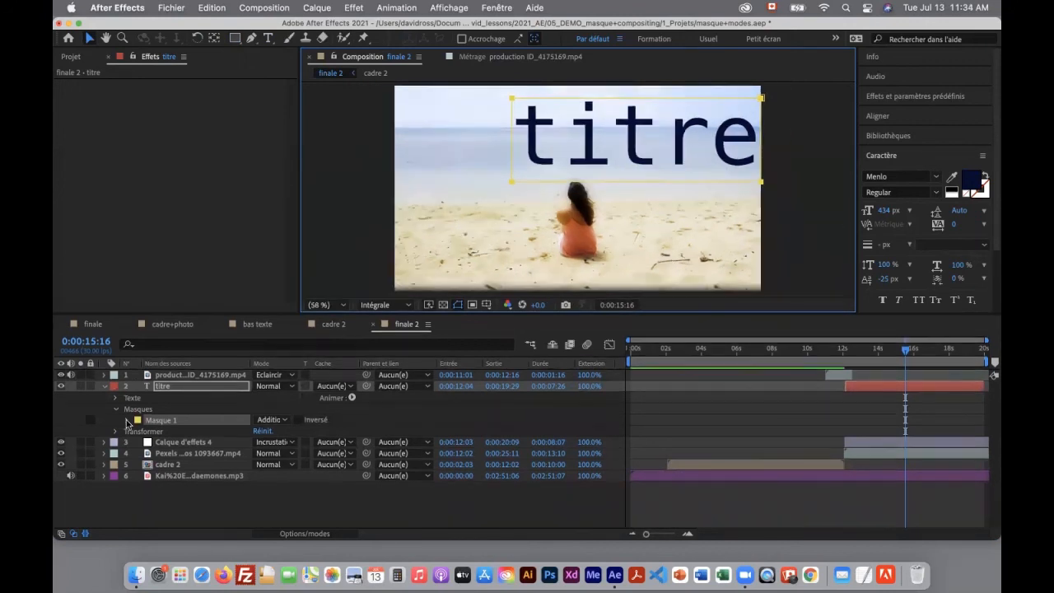
# Add a mask path (Tracé du masque) keyframe to the title's mask and move it to about 16.5 seconds
pyautogui.click(126, 421)
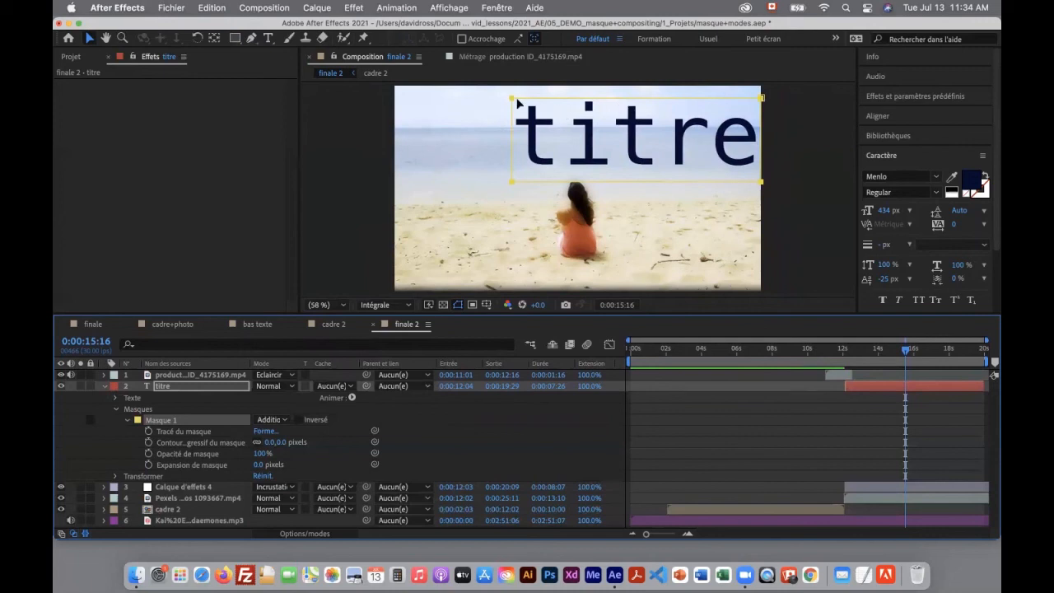
pyautogui.hotkey('alt', 'm')
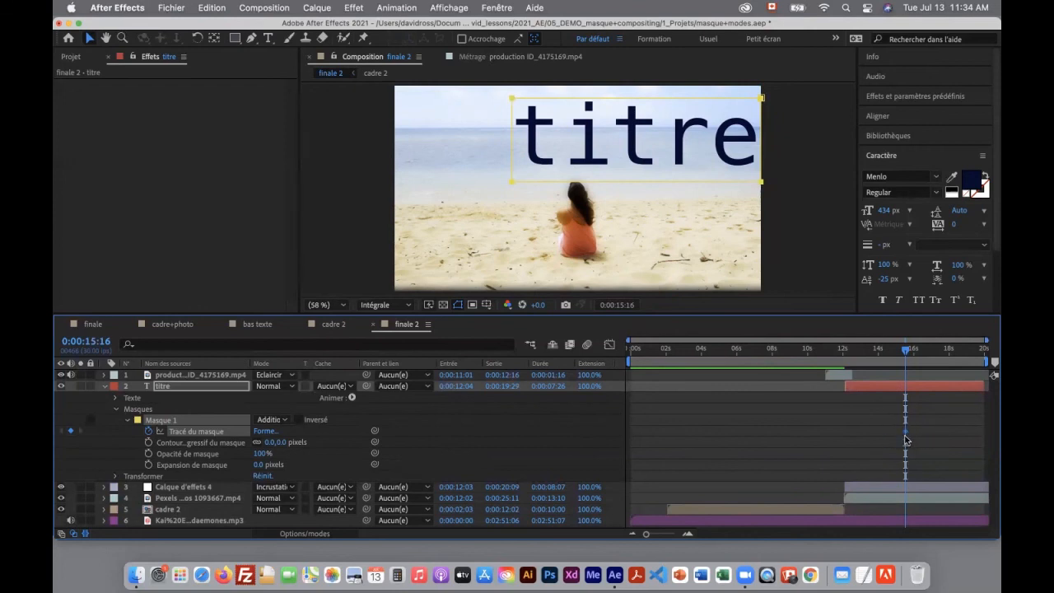
pyautogui.moveTo(905, 431); pyautogui.dragTo(920, 432)
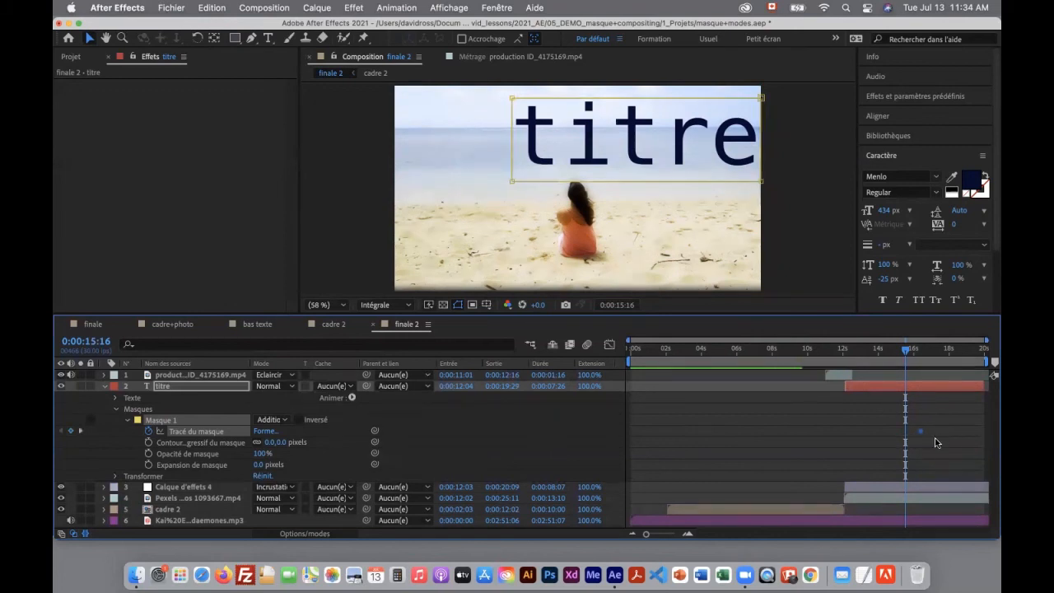
# Keyframe the mask path at 0:00:13:18 with the mask narrowed and shifted left off the title, and scrub through the reveal
pyautogui.moveTo(906, 351); pyautogui.dragTo(843, 355)
pyautogui.moveTo(845, 356); pyautogui.dragTo(871, 356)
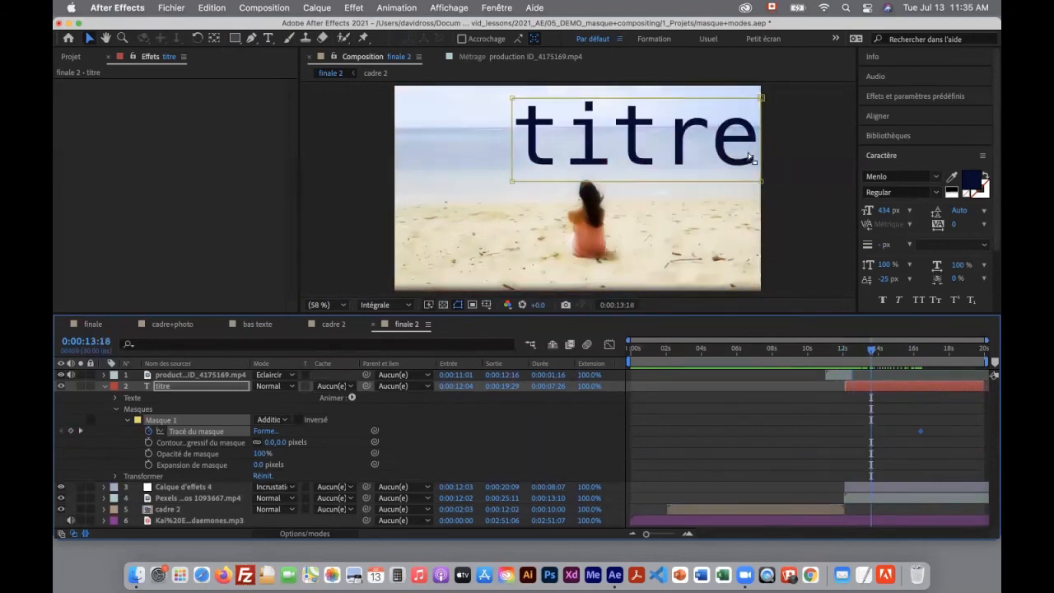
pyautogui.click(759, 149)
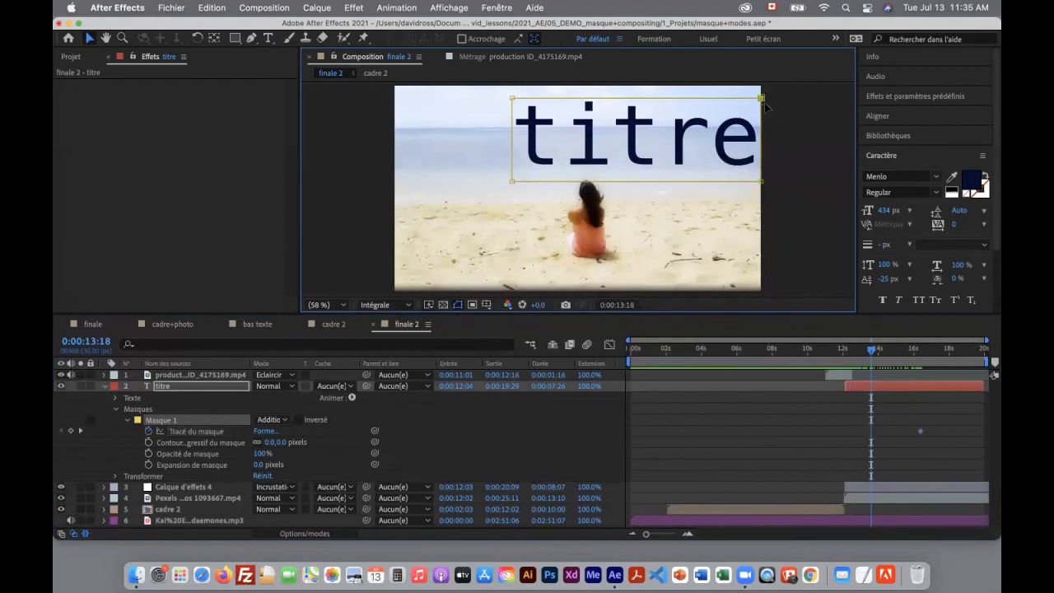
pyautogui.moveTo(761, 100); pyautogui.dragTo(687, 103)
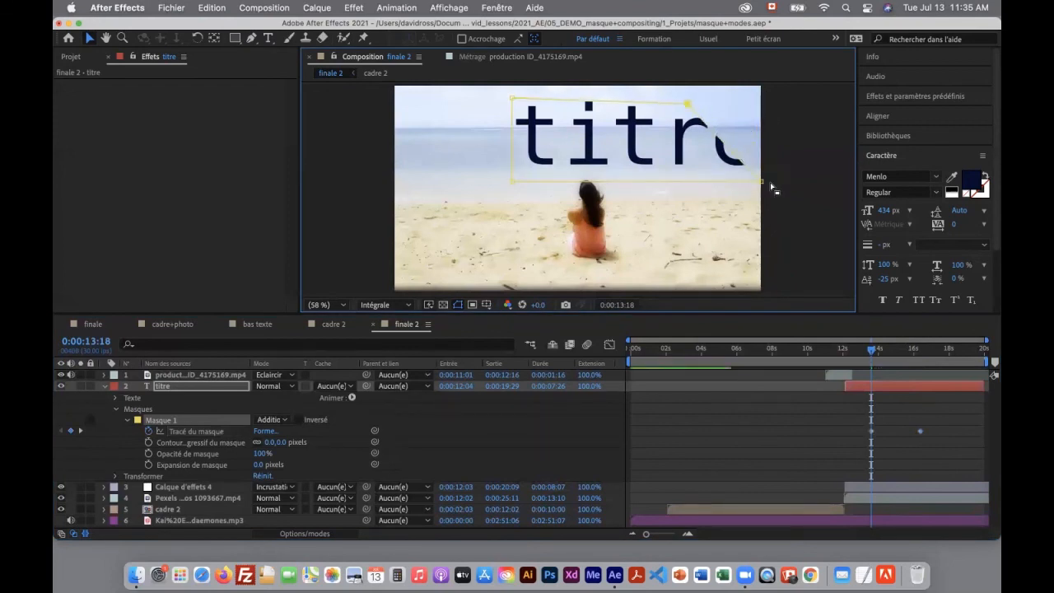
pyautogui.moveTo(761, 181); pyautogui.dragTo(688, 174)
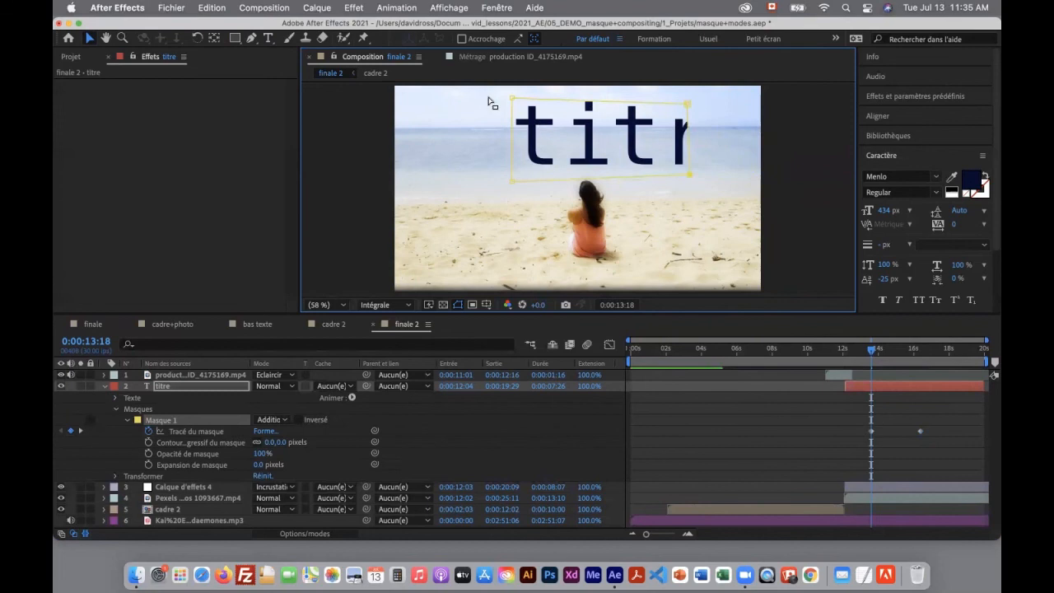
pyautogui.click(187, 431)
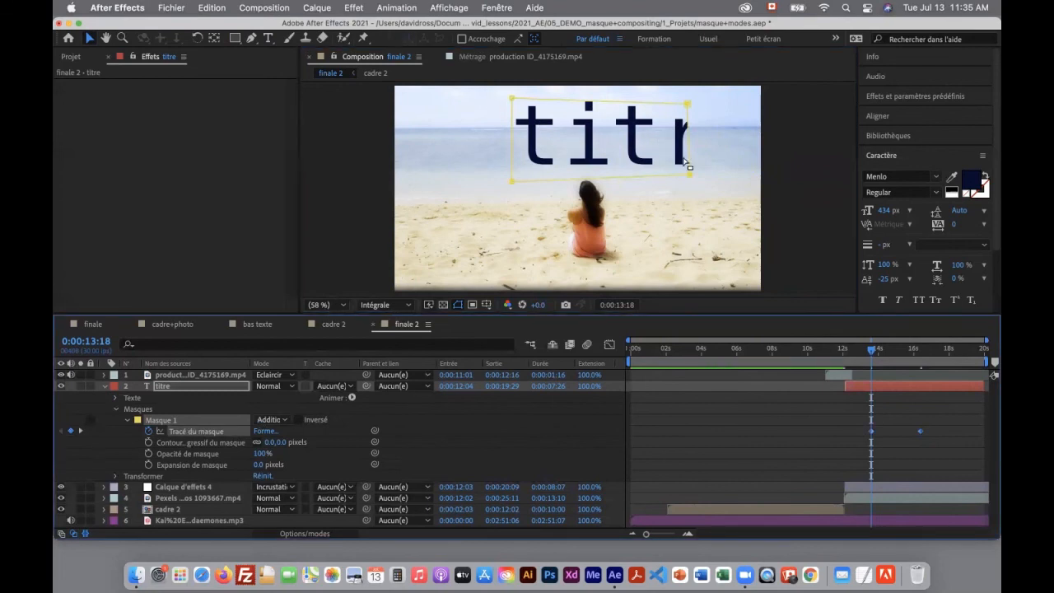
pyautogui.moveTo(689, 177); pyautogui.dragTo(507, 171)
pyautogui.moveTo(875, 352)
pyautogui.mouseDown()
pyautogui.moveTo(927, 358)
pyautogui.moveTo(868, 356)
pyautogui.moveTo(883, 355)
pyautogui.mouseUp()
pyautogui.press('space')
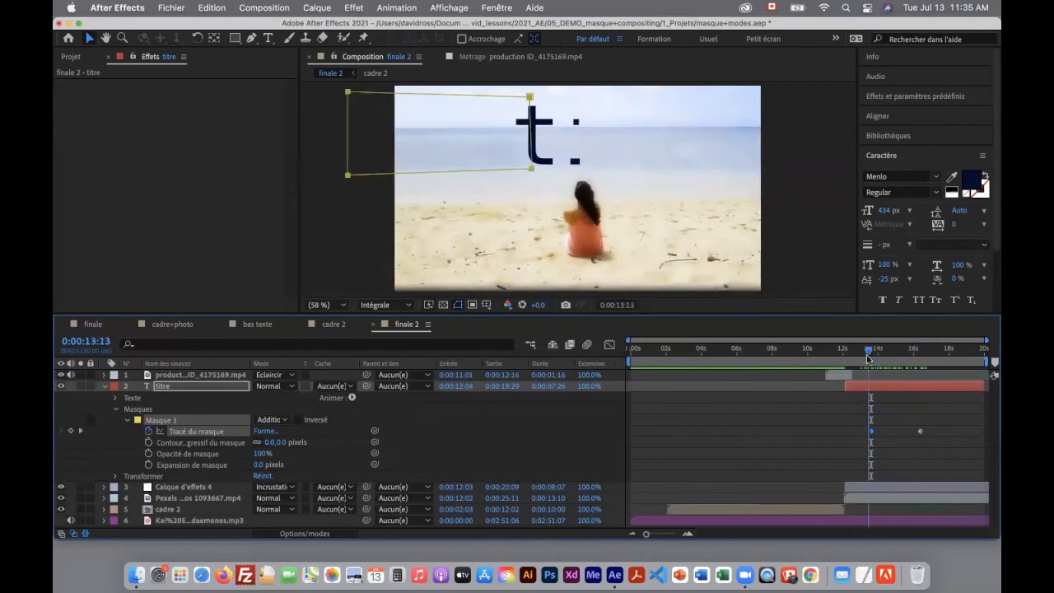
pyautogui.moveTo(923, 361); pyautogui.dragTo(897, 368)
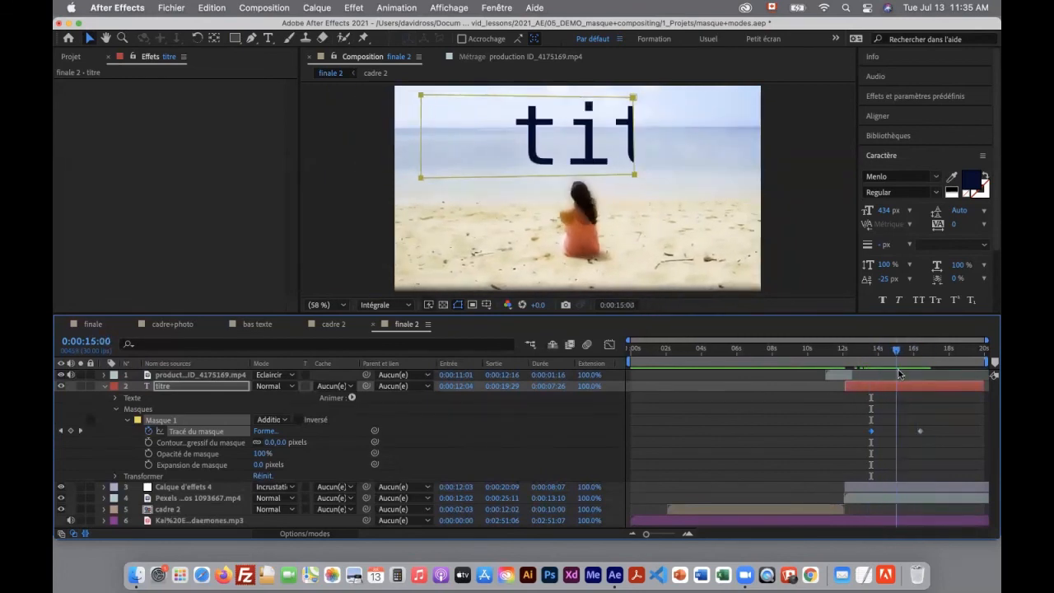
# Magnify the mask edge to 200% and set the mask feather to 28 pixels, checking the softened edge up to 0:00:15:20
pyautogui.click(123, 38)
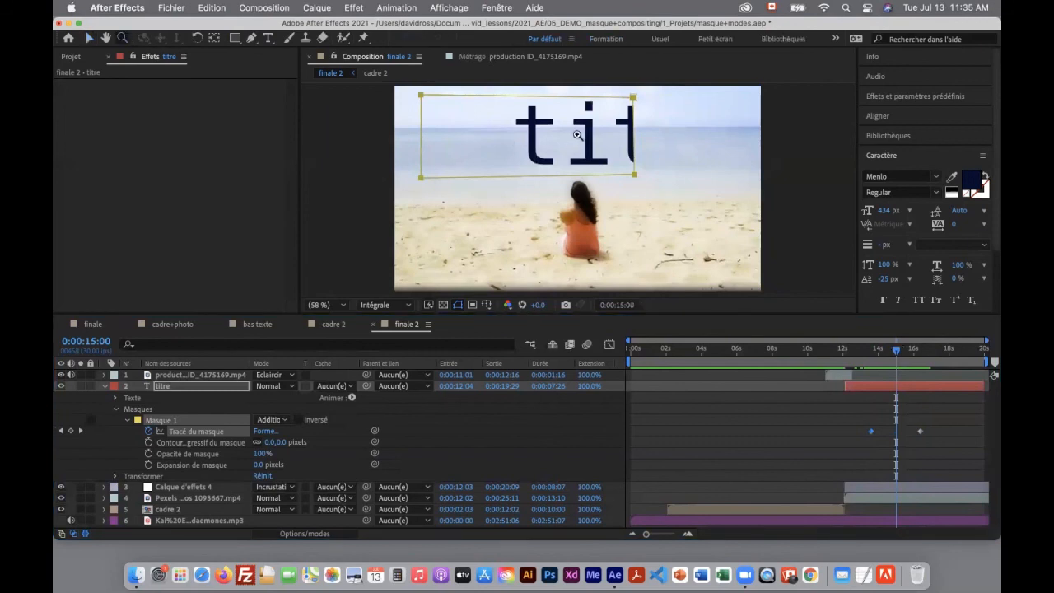
pyautogui.click(689, 176)
pyautogui.click(546, 155)
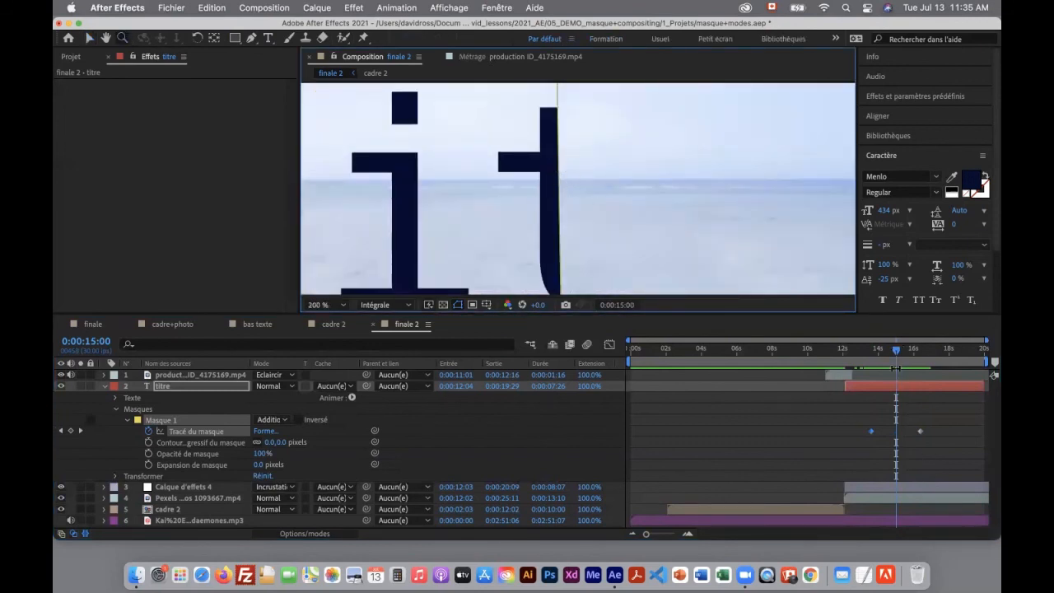
pyautogui.moveTo(897, 353); pyautogui.dragTo(897, 352)
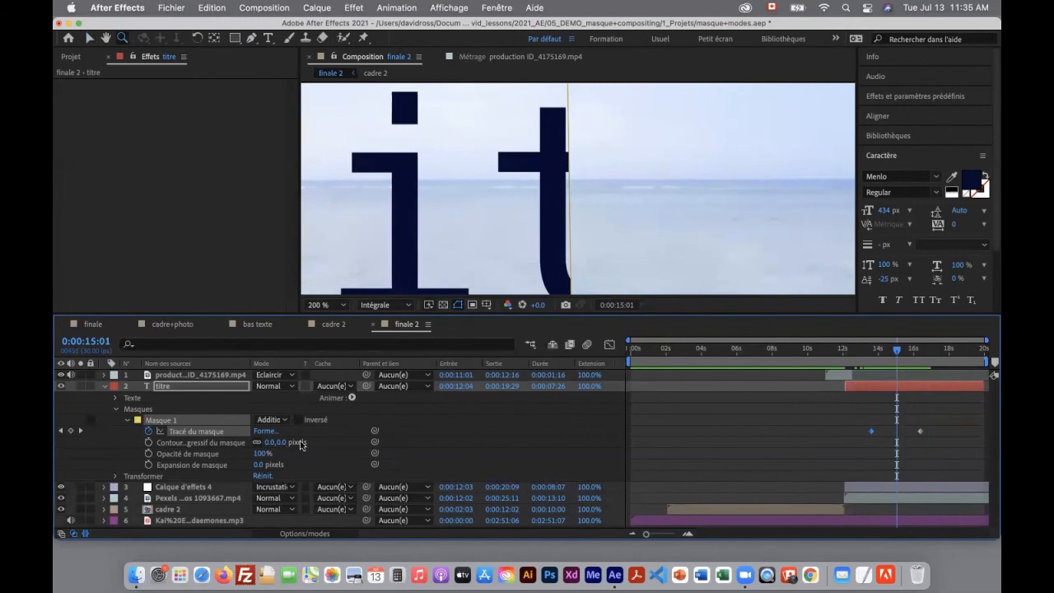
pyautogui.moveTo(265, 445); pyautogui.dragTo(285, 445)
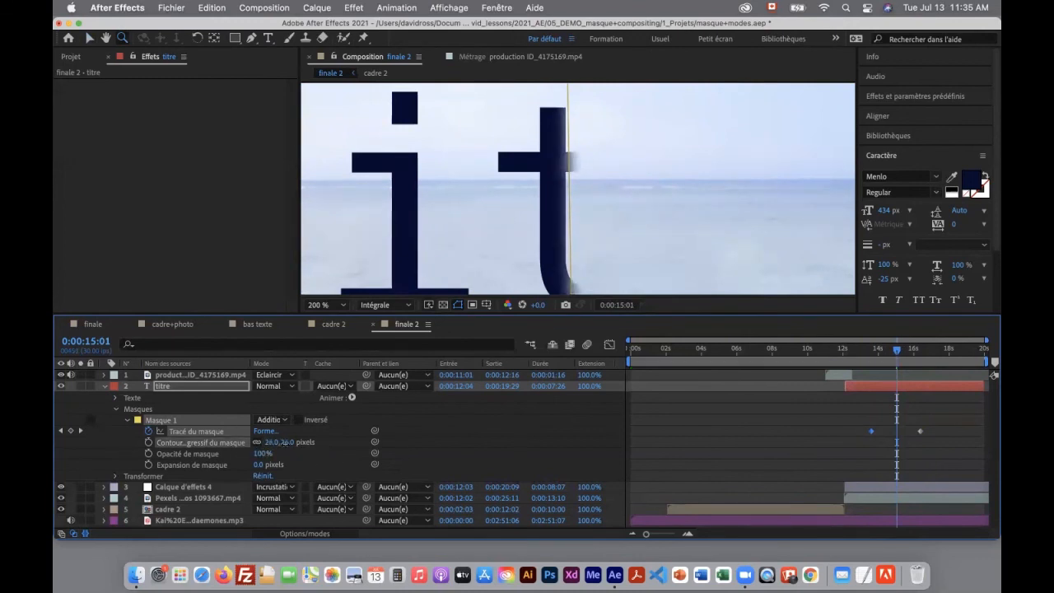
pyautogui.moveTo(896, 350)
pyautogui.mouseDown()
pyautogui.moveTo(877, 352)
pyautogui.moveTo(908, 354)
pyautogui.mouseUp()
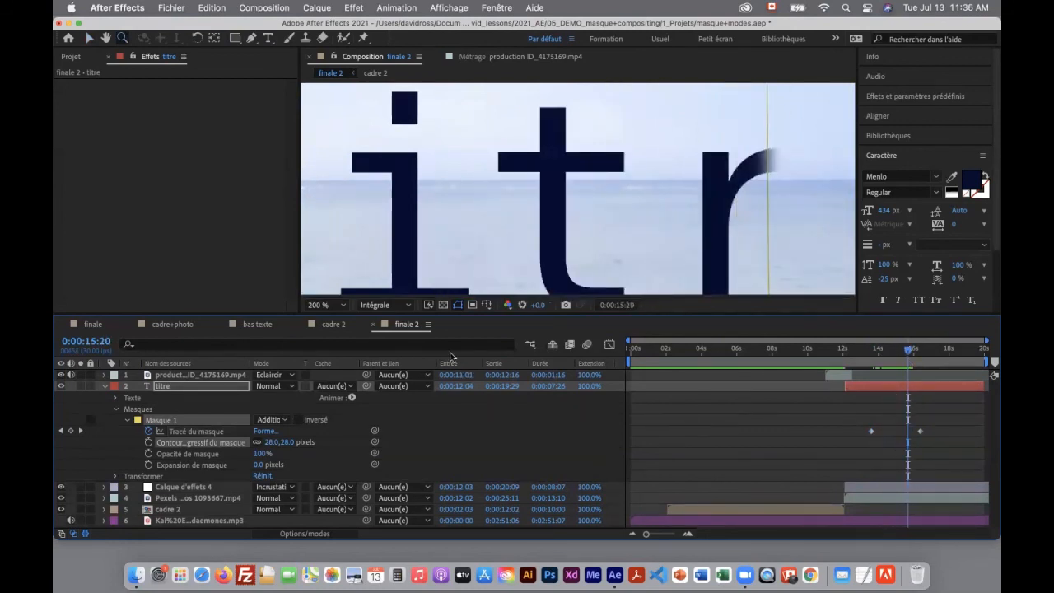
# Enlarge the composition viewer with the whole frame fitted in it and scrub the title reveal to 0:00:17:01
pyautogui.moveTo(384, 314); pyautogui.dragTo(385, 447)
pyautogui.click(327, 439)
pyautogui.click(358, 221)
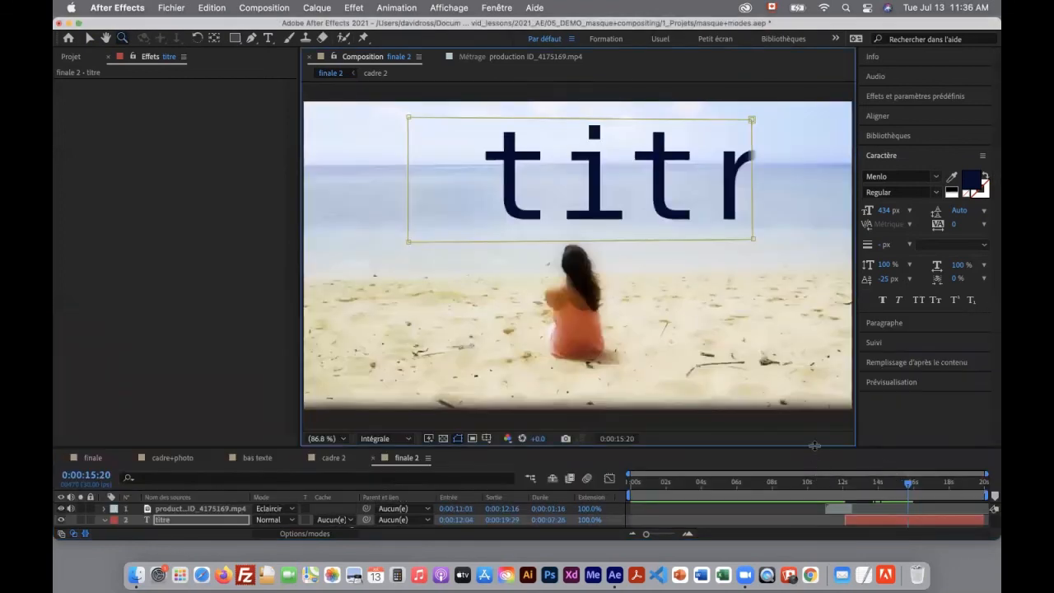
pyautogui.moveTo(814, 445); pyautogui.dragTo(815, 410)
pyautogui.moveTo(906, 448); pyautogui.dragTo(931, 485)
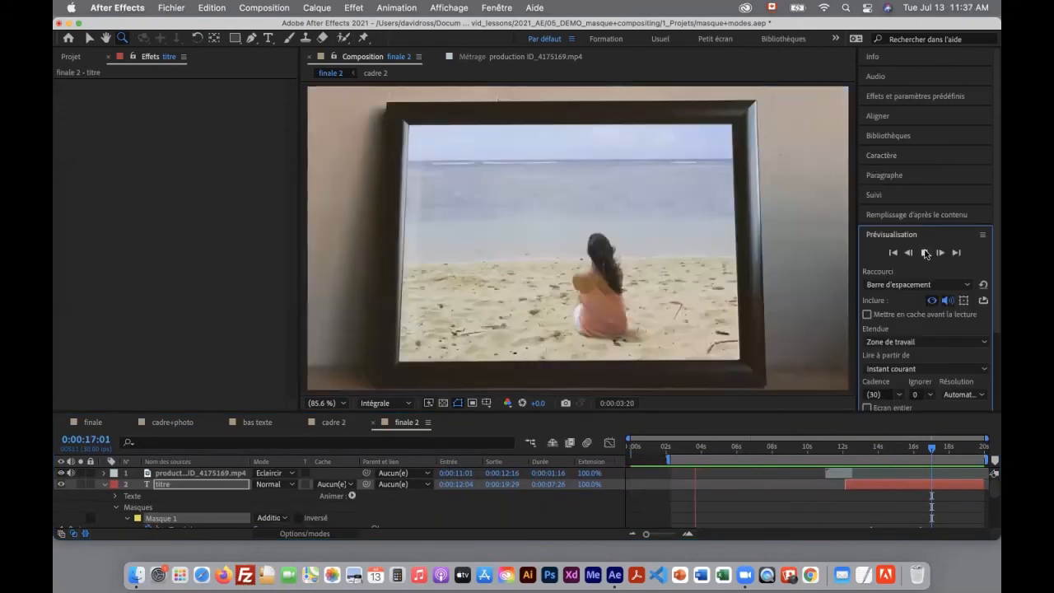